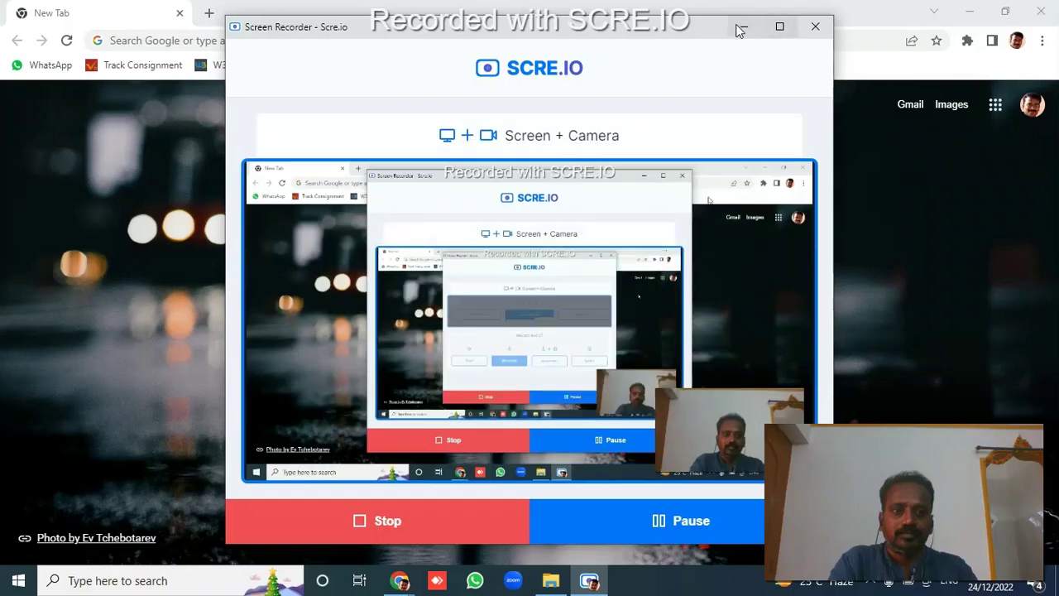
- Minimize the SCRE.IO recorder and open the TIFFIN CENTER BILLING SOFTWARE workbook in Excel
left_click(743, 26)
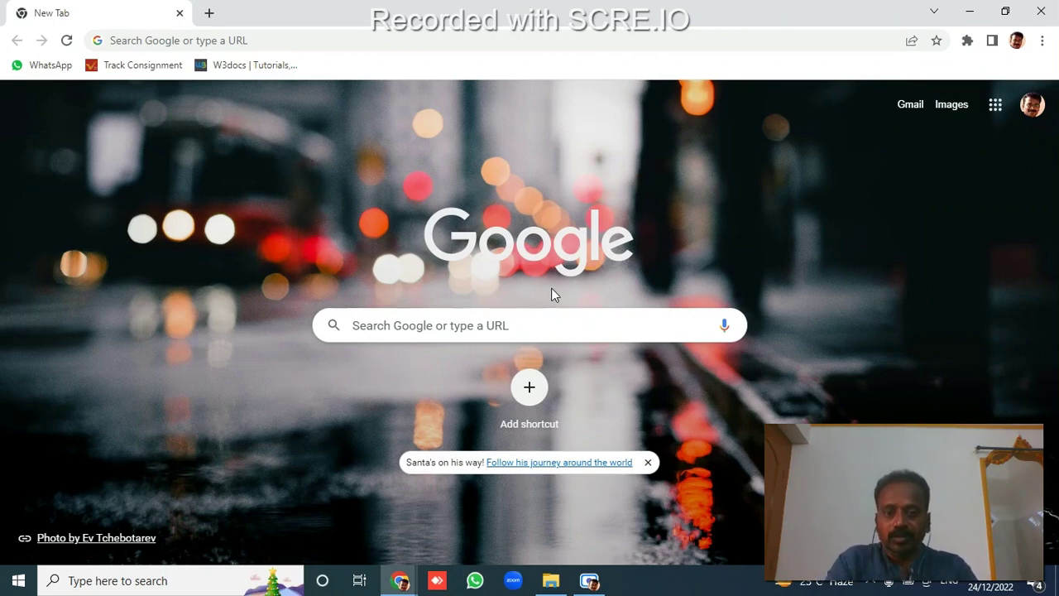
left_click(550, 580)
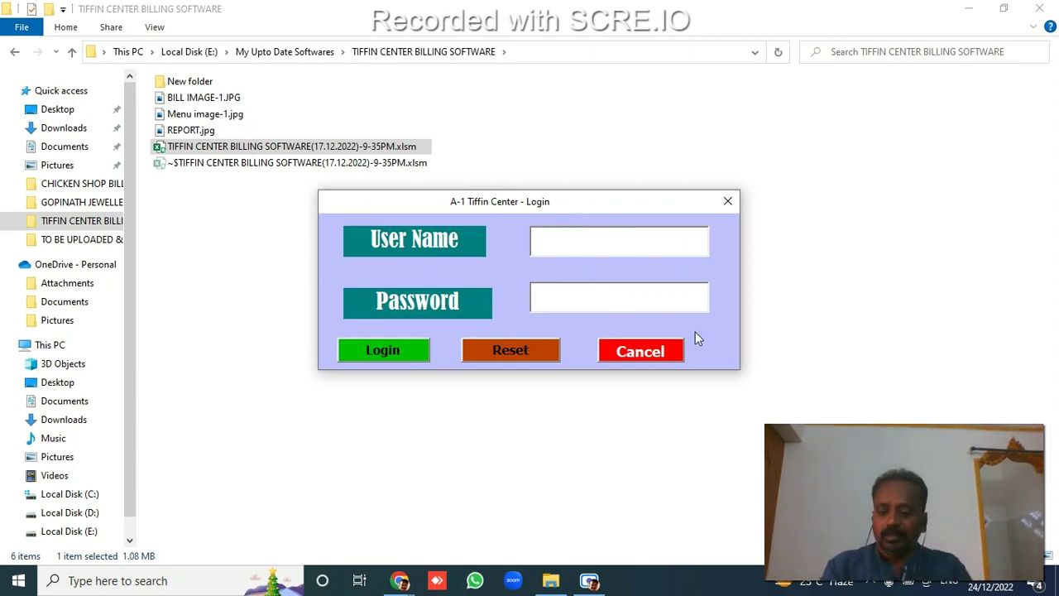
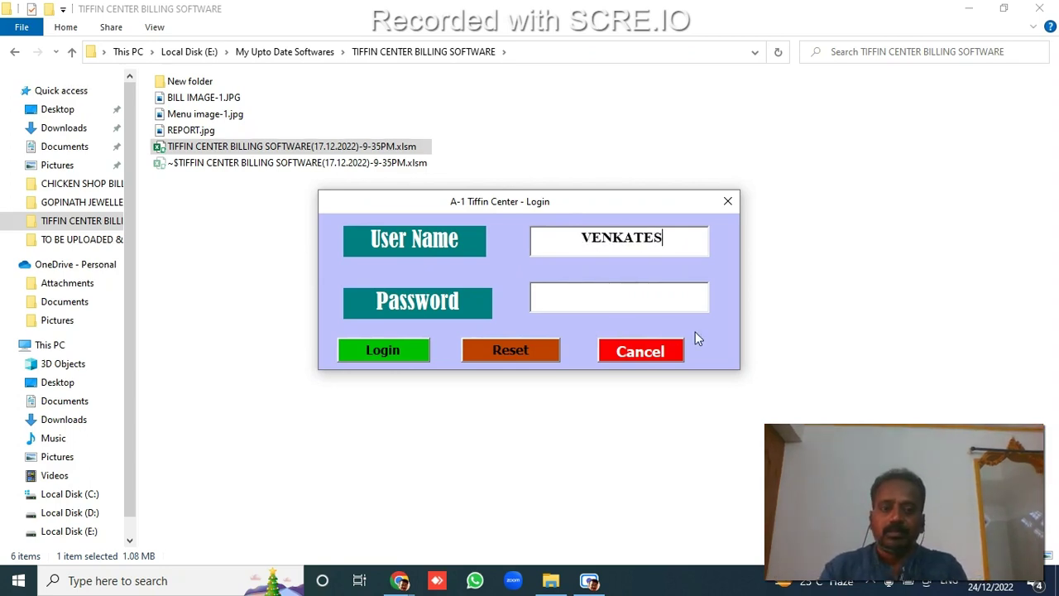
- Enter the user name and password on the A-1 Tiffin Center login form and log in
key("Tab")
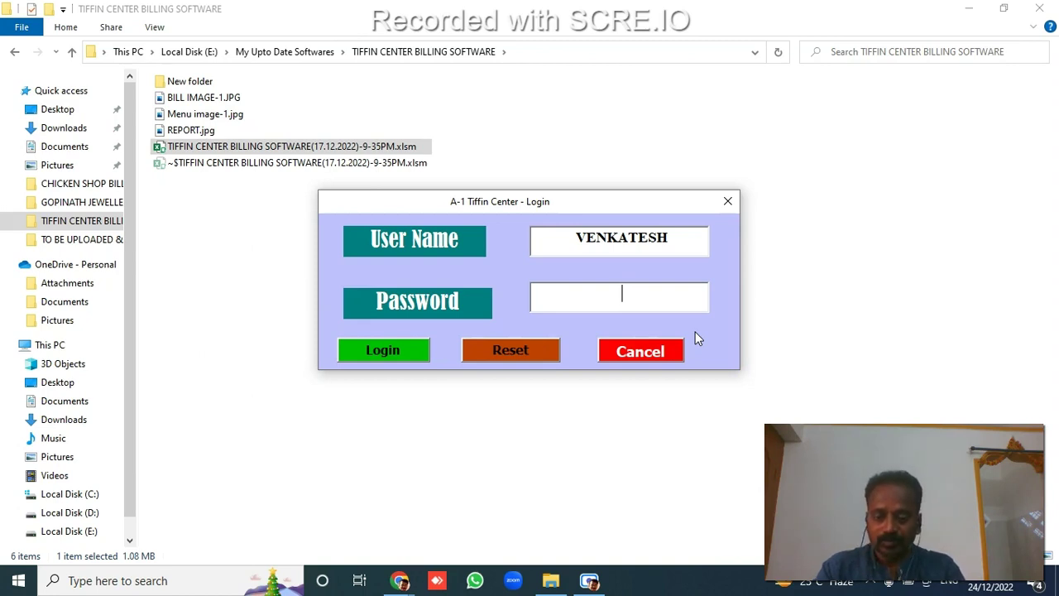
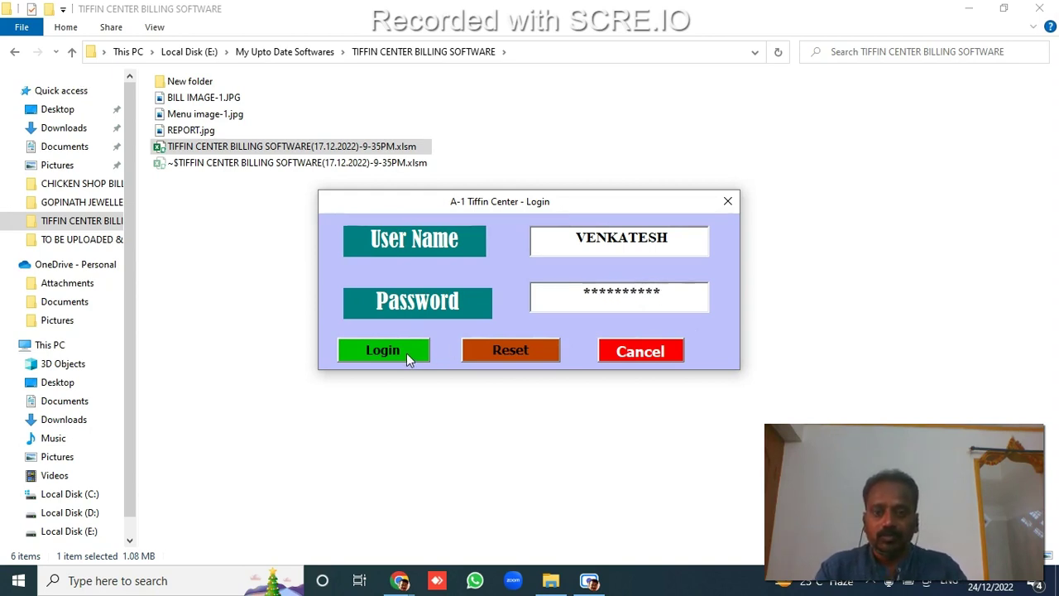
left_click(406, 353)
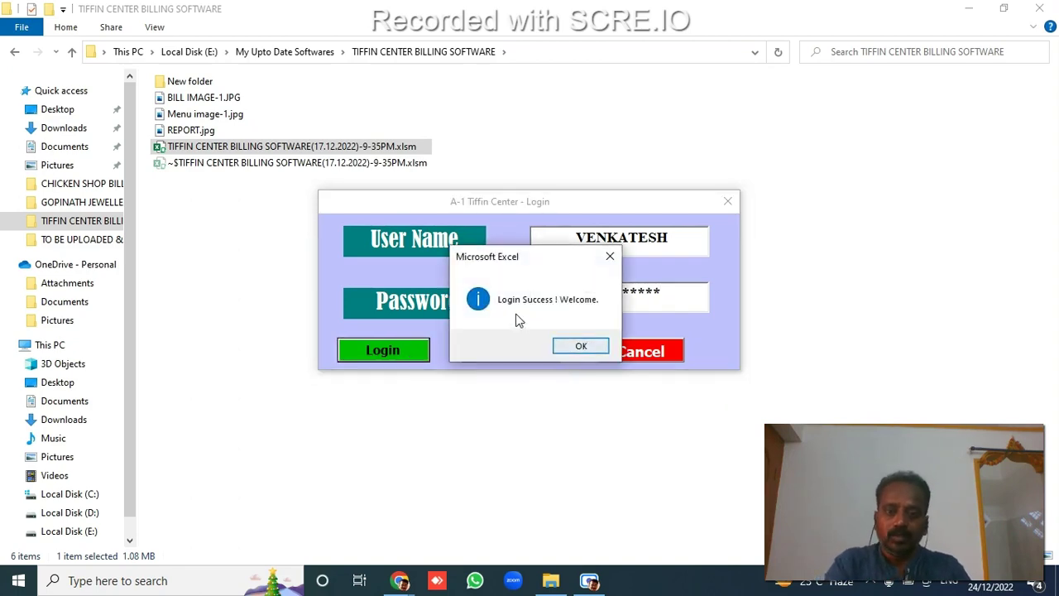
- Dismiss the Login Success message and run CLICK ME FIRST to hide the rate, report and business sheets
left_click(579, 348)
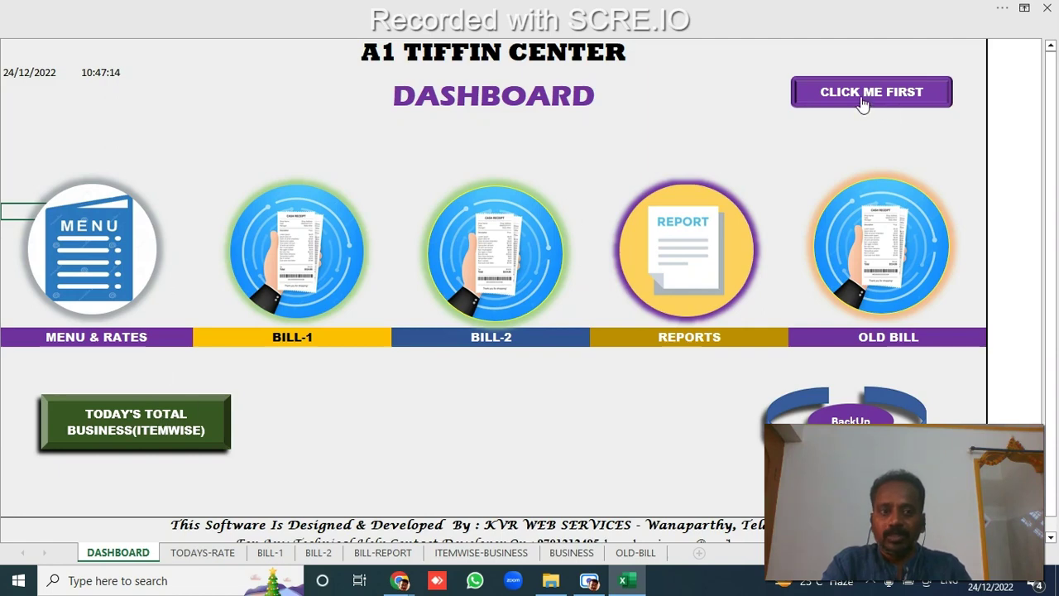
left_click(861, 103)
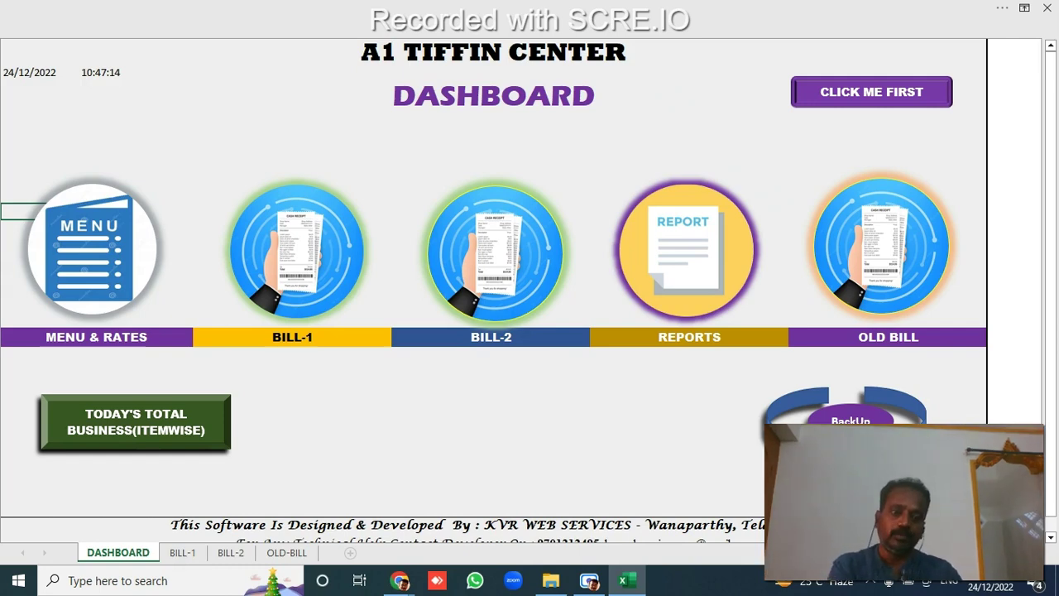
- Unhide TODAYS-RATE, BILL-REPORT, ITEMWISE-BUSINESS and BUSINESS with the Ctrl+Shift+U macro shortcut
scroll(264, 465, "down", 2)
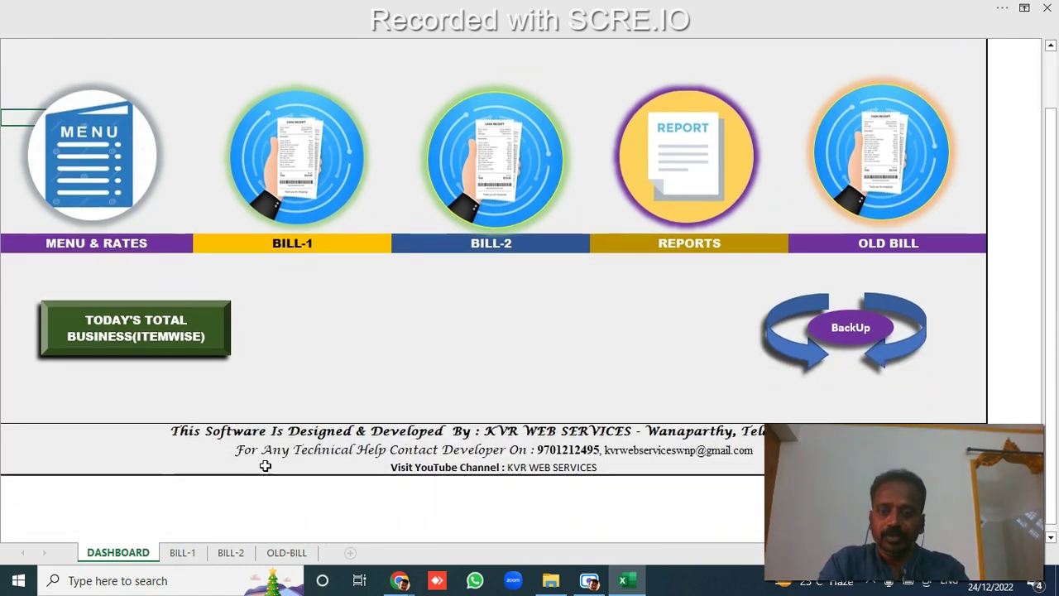
scroll(312, 406, "up", 2)
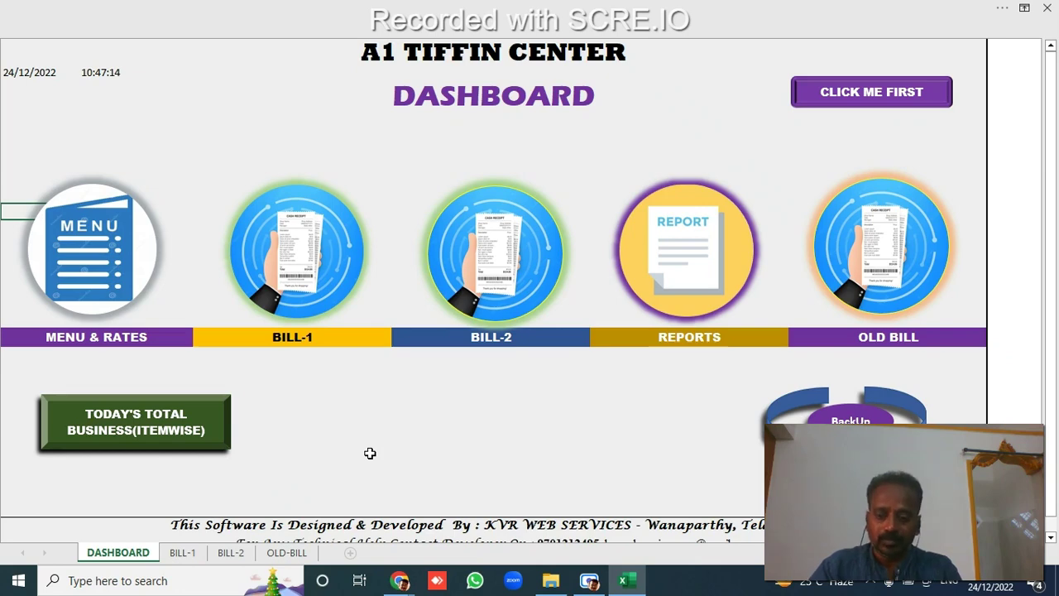
key("ctrl+shift+u")
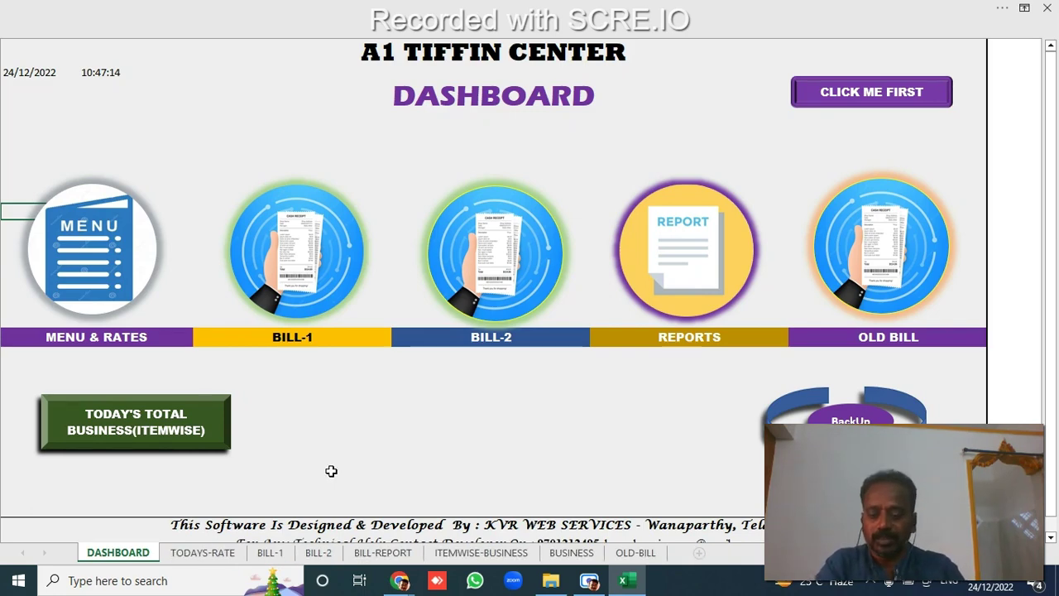
- Open the TODAYS-RATE menu sheet from the MENU icon and scroll through its 12-item list
left_click(98, 298)
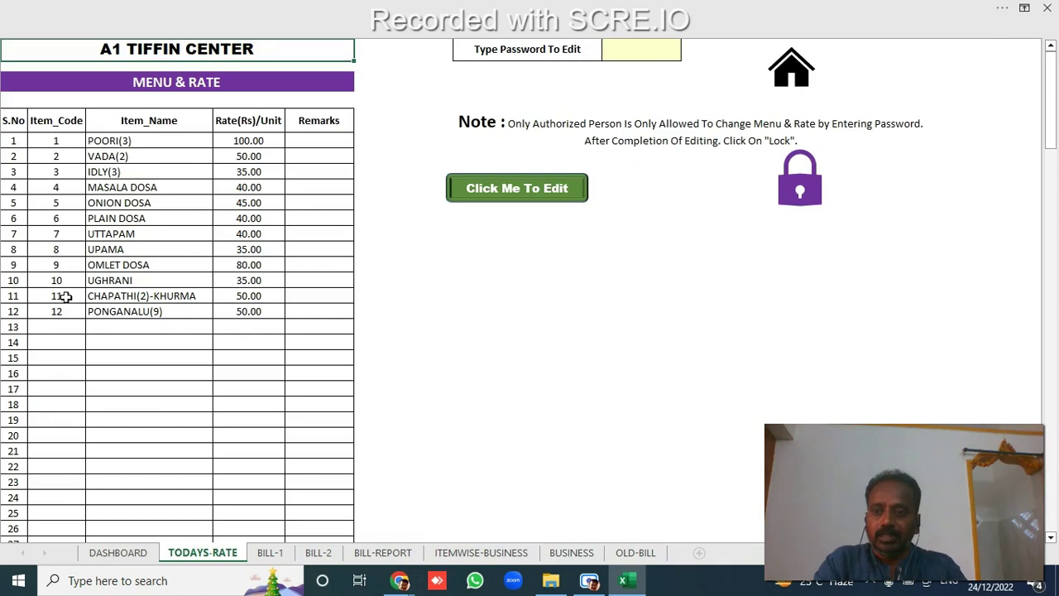
scroll(66, 373, "down", 2)
scroll(66, 390, "down", 1)
scroll(67, 390, "down", 4)
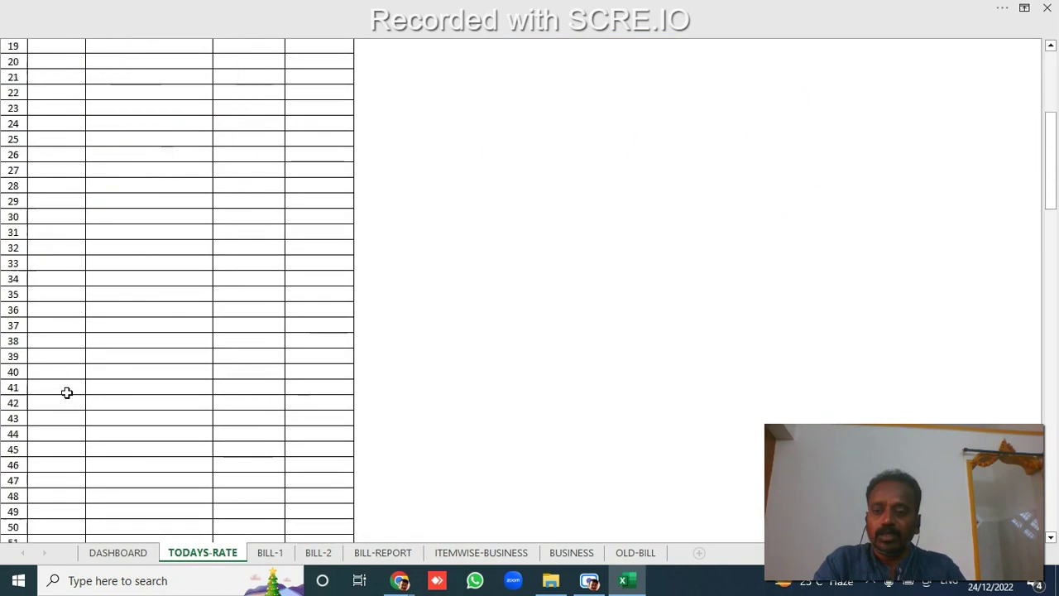
scroll(67, 392, "down", 7)
scroll(67, 392, "down", 1)
scroll(66, 392, "up", 6)
scroll(67, 392, "up", 8)
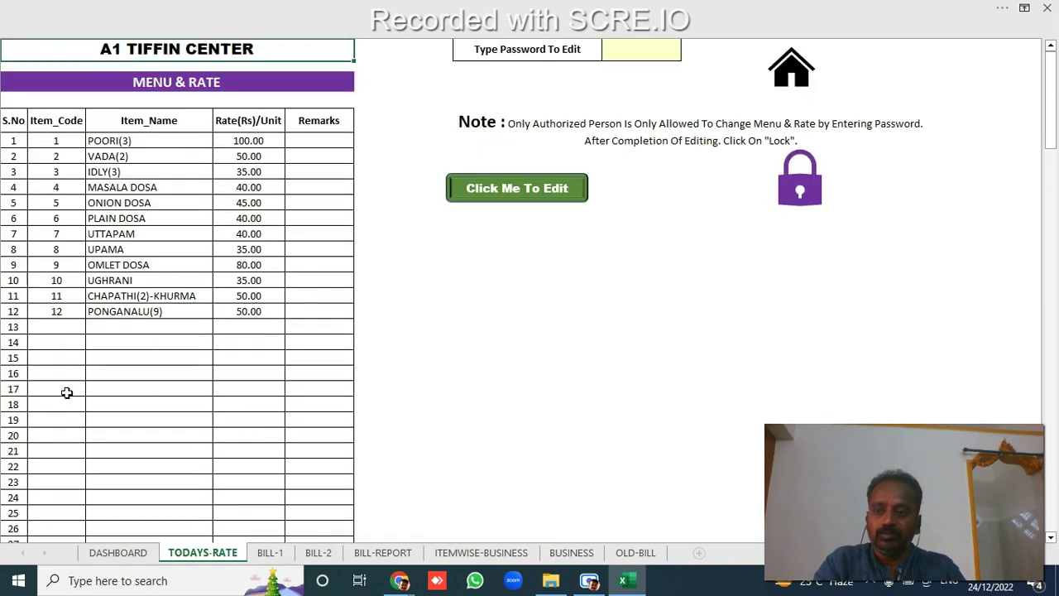
- Walk through the Item_Code, Item_Name, Rate(Rs)/Unit and Remarks columns and the first item rows
left_click(58, 124)
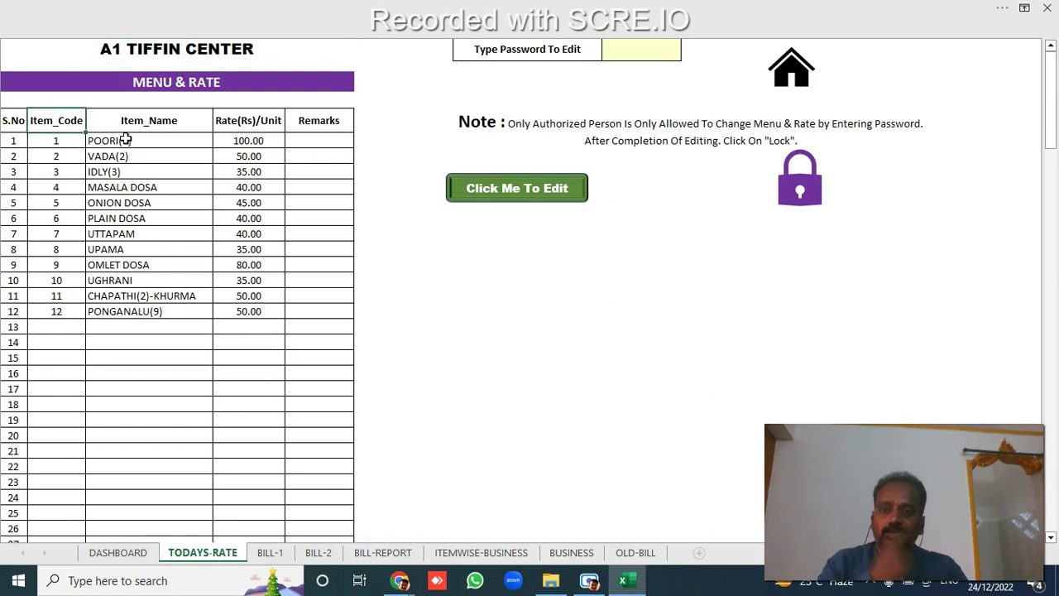
left_click(124, 122)
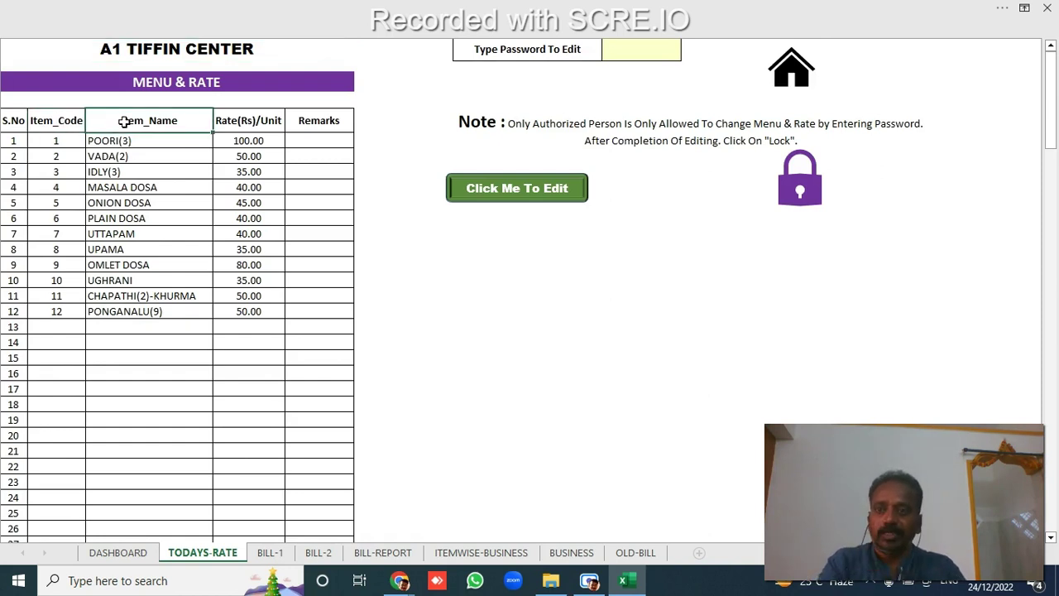
left_click(263, 121)
left_click(317, 121)
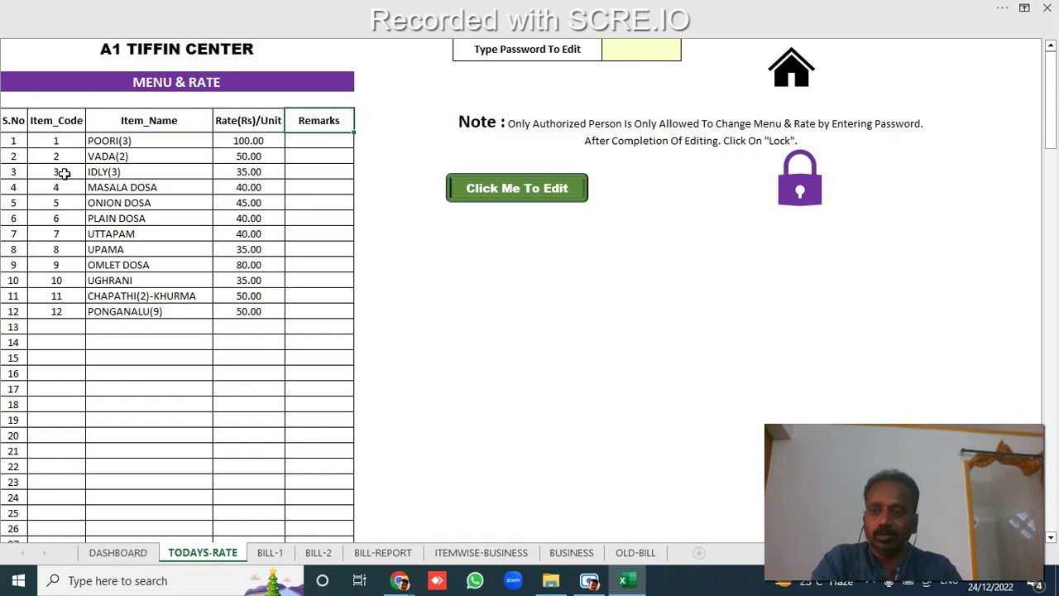
key("Left")
key("Left")
key("Down")
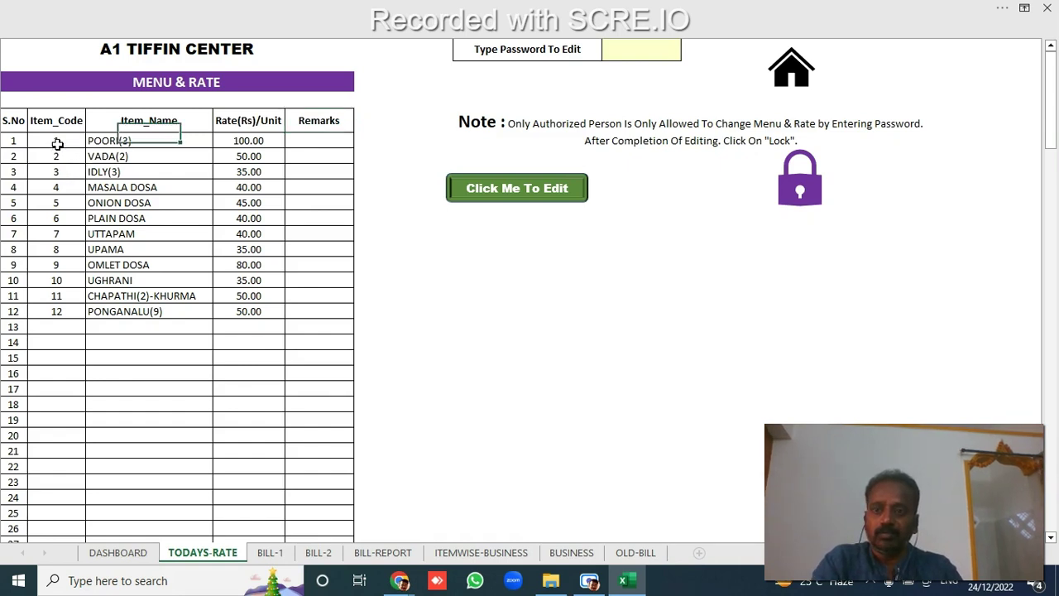
left_click(64, 157)
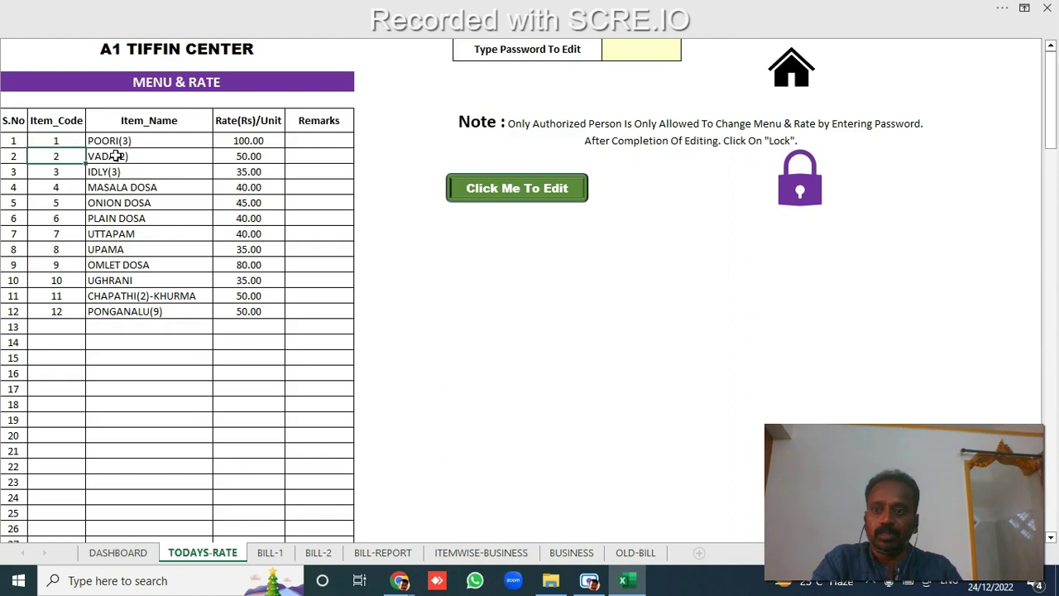
left_click(63, 175)
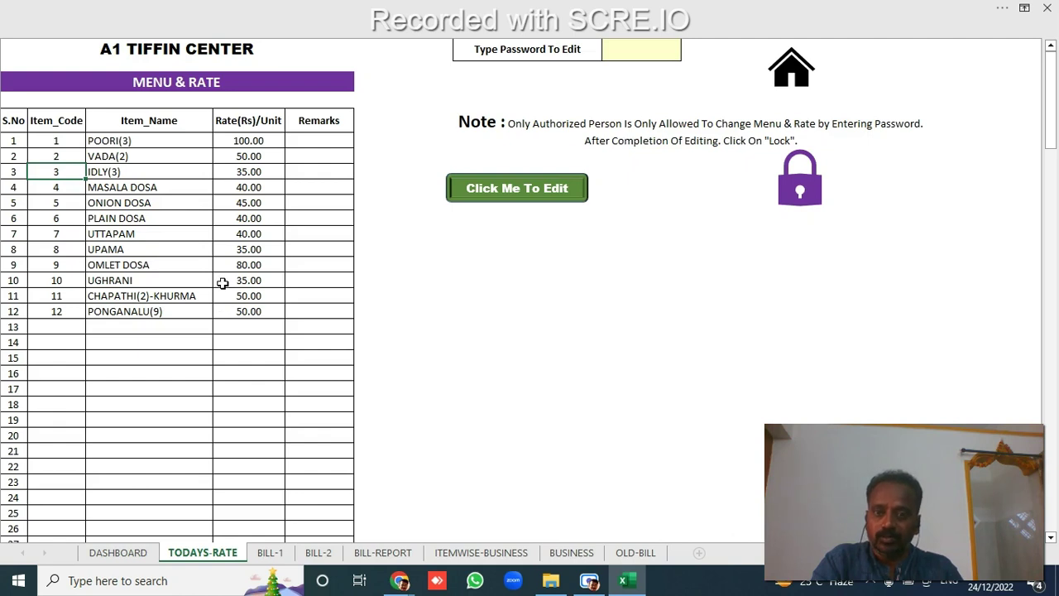
left_click(629, 52)
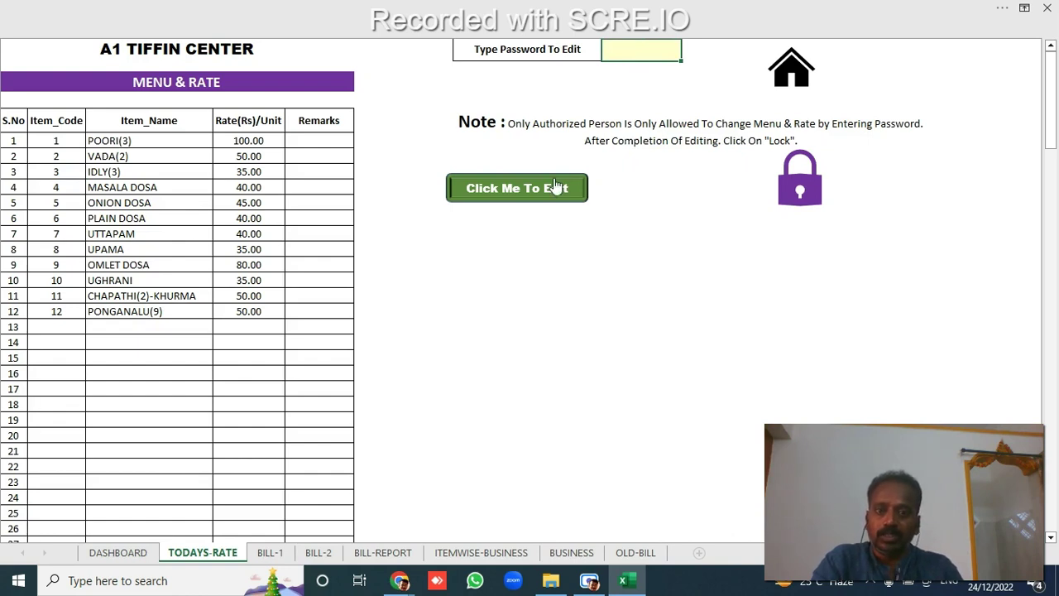
- Attempt to unlock the menu without a password, then lock it and return to the dashboard
left_click(540, 199)
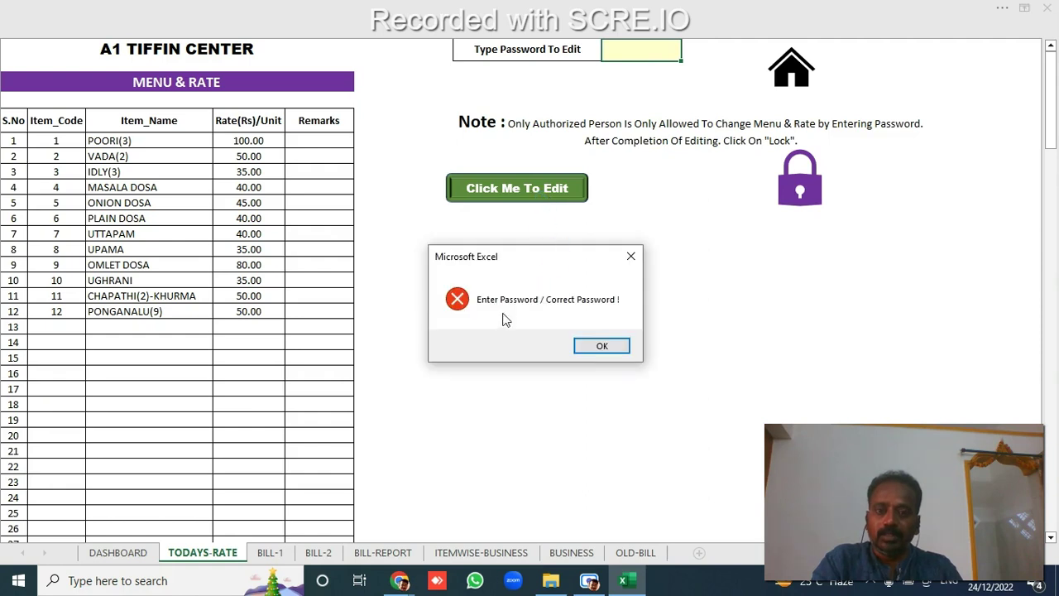
left_click(602, 346)
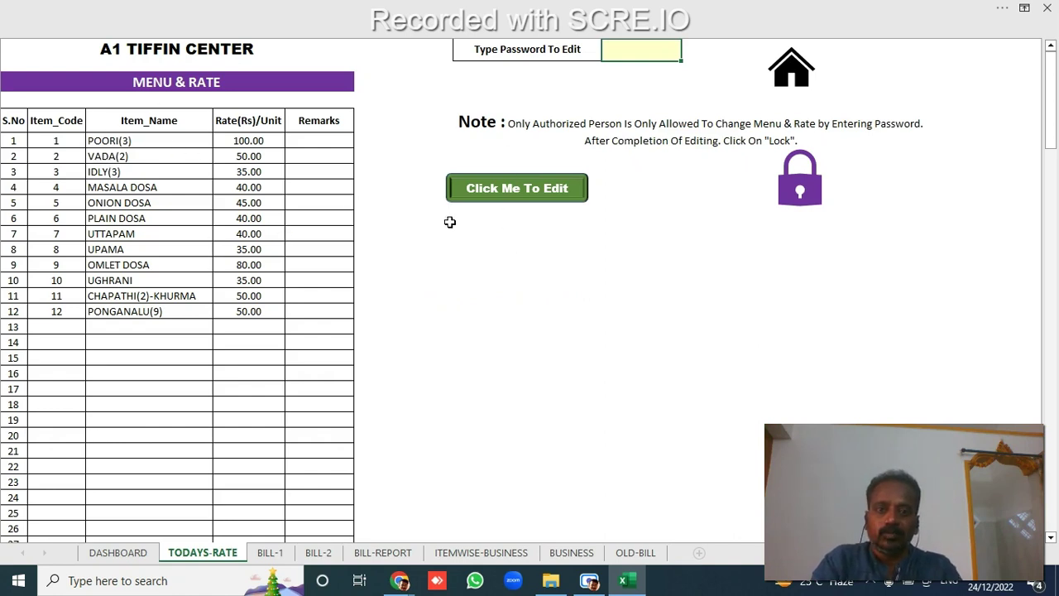
left_click(789, 198)
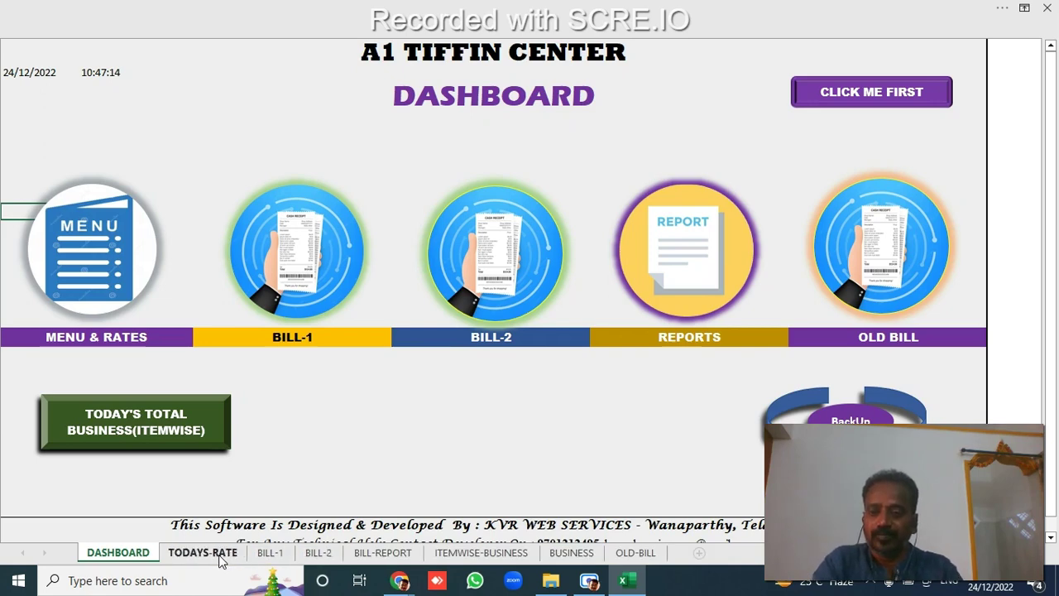
- Unlock the TODAYS-RATE list for editing with the password, then switch to the BILL-1 sheet
left_click(207, 554)
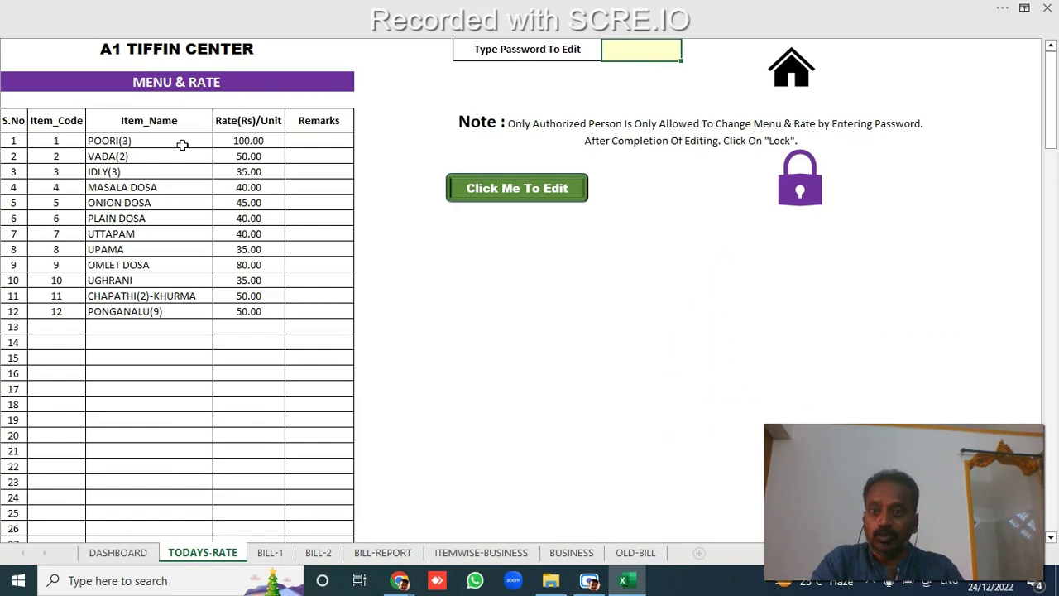
left_click(240, 141)
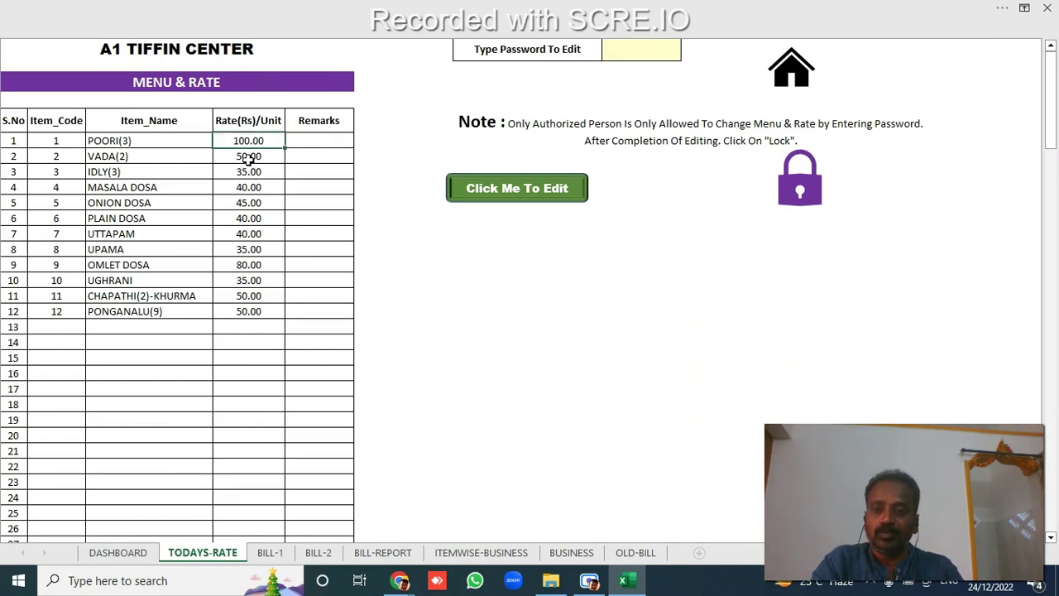
left_click(622, 52)
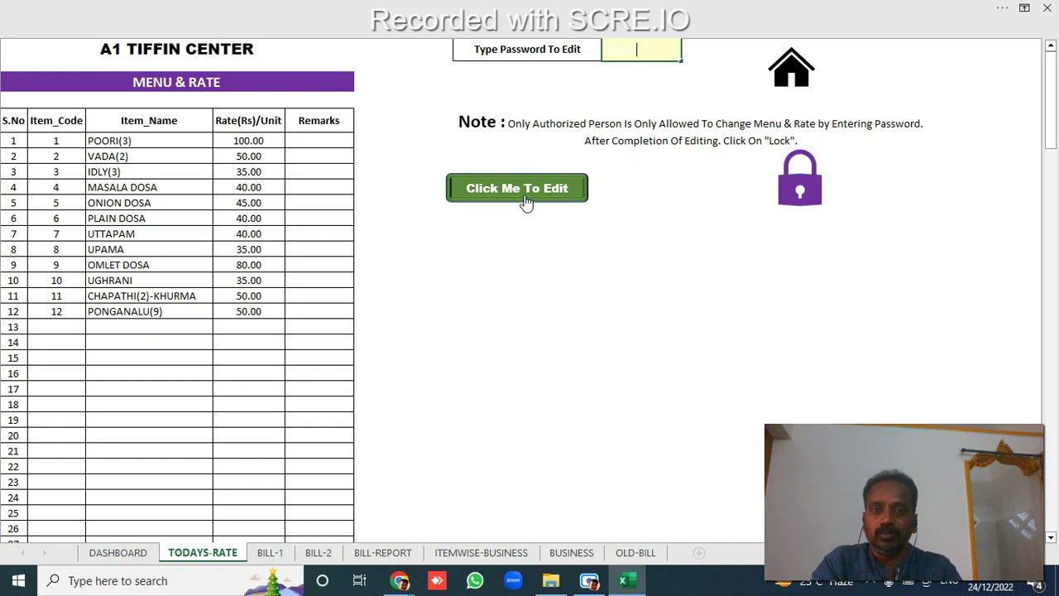
left_click(525, 200)
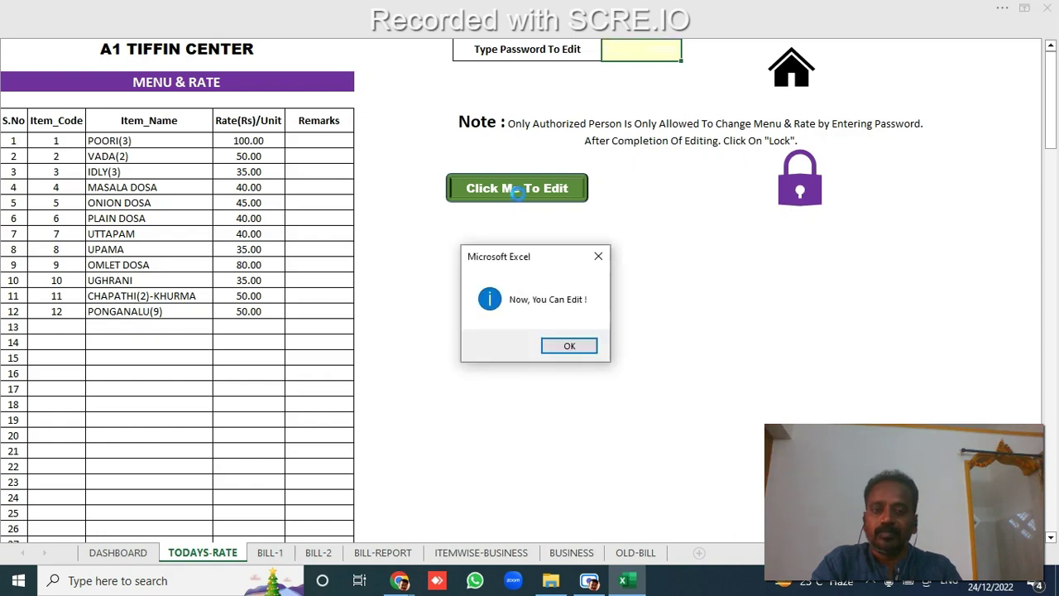
left_click(570, 346)
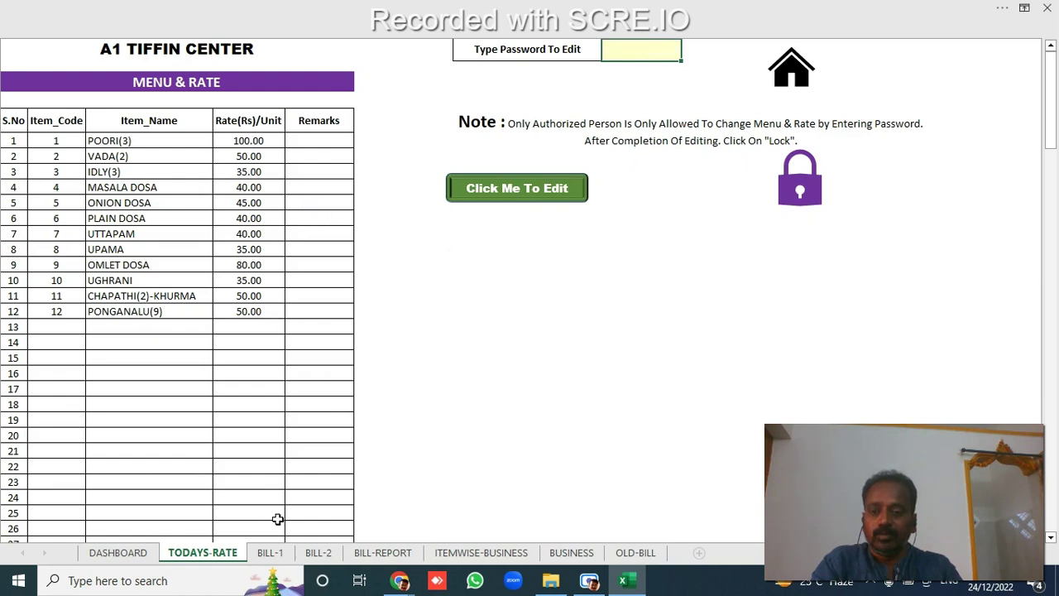
left_click(270, 553)
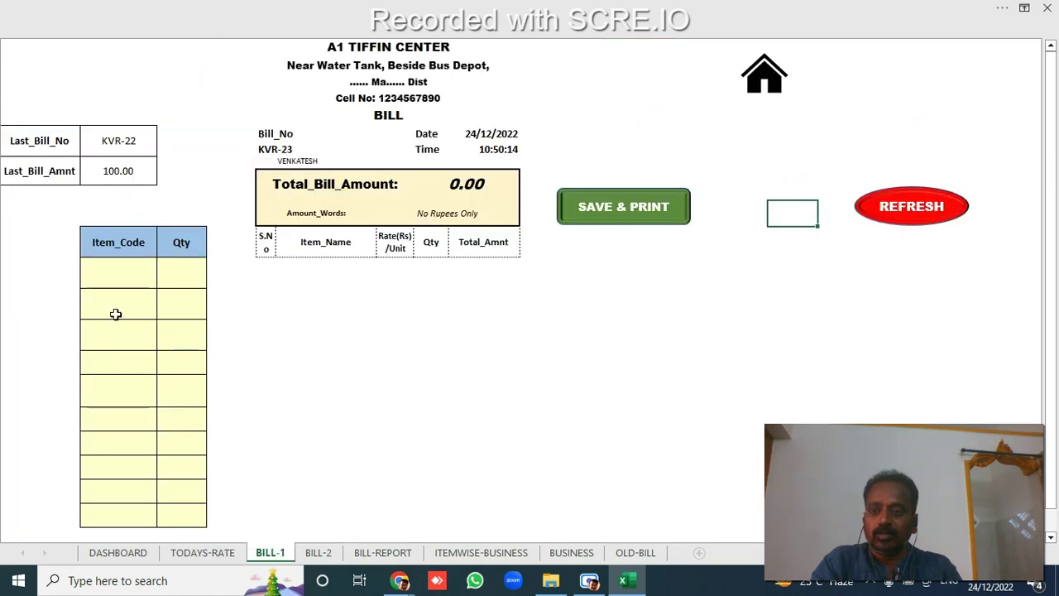
- Enter item code 1, POORI(3), as the first line of the BILL-1 bill
left_click(108, 278)
type("1")
key("Return")
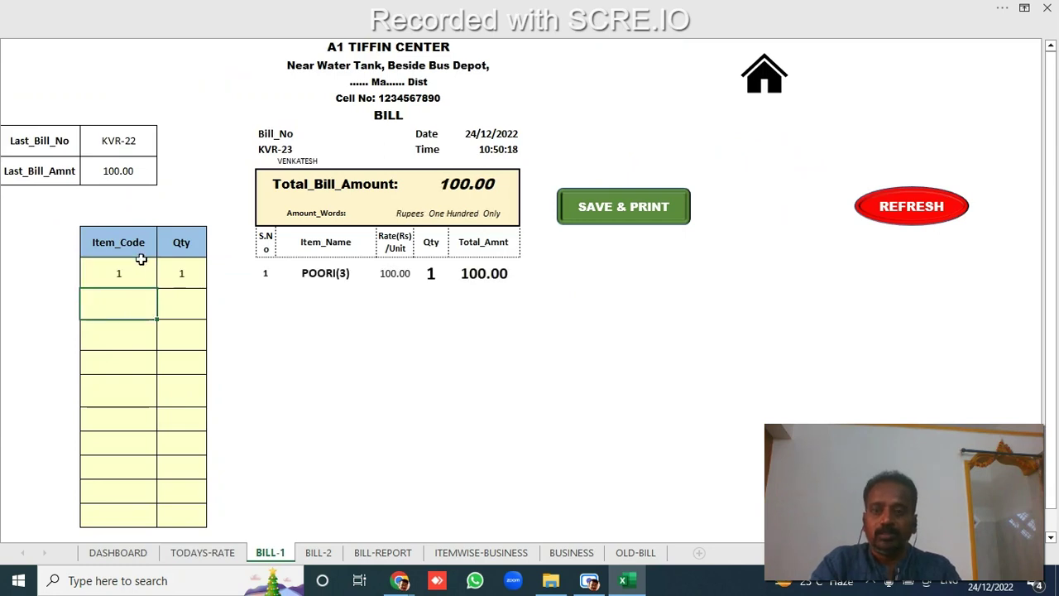
- Change the POORI(3) rate to 80.00, confirm the bill picks it up, and lock the menu
left_click(200, 553)
left_click(248, 141)
type("8")
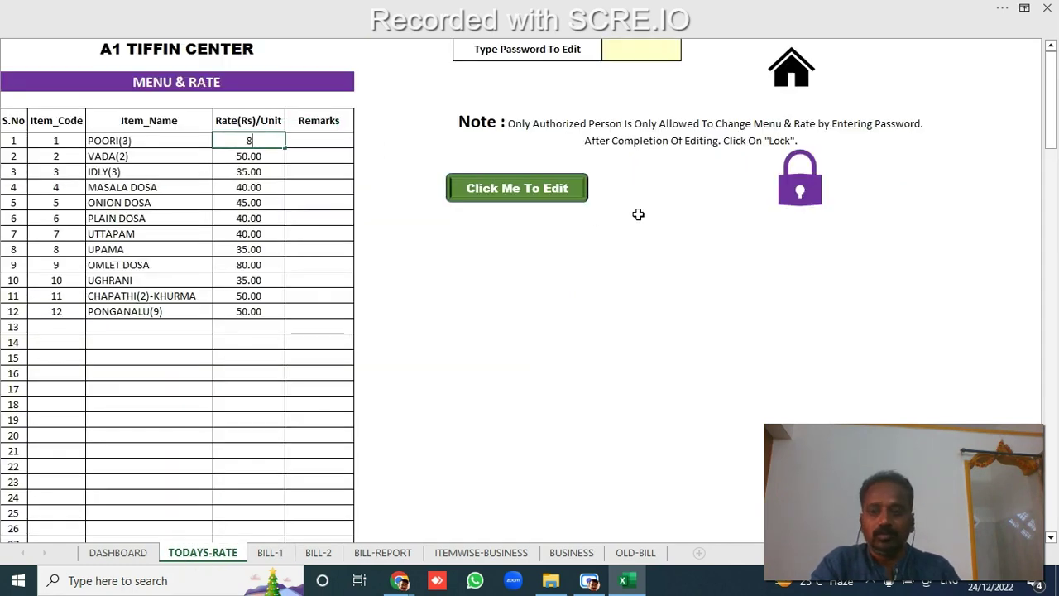
type("0")
key("Return")
left_click(269, 553)
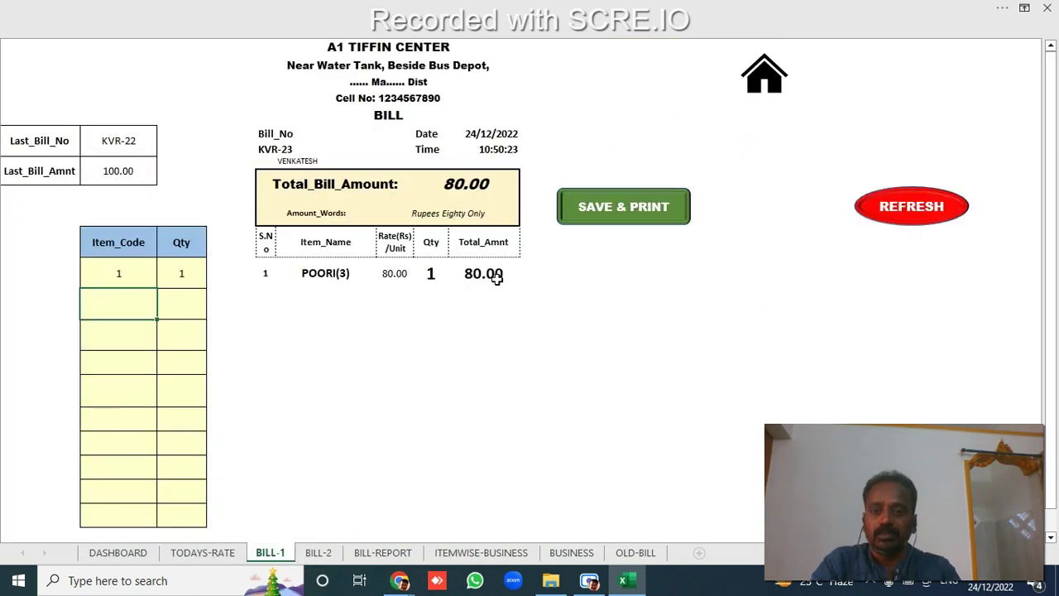
left_click(208, 553)
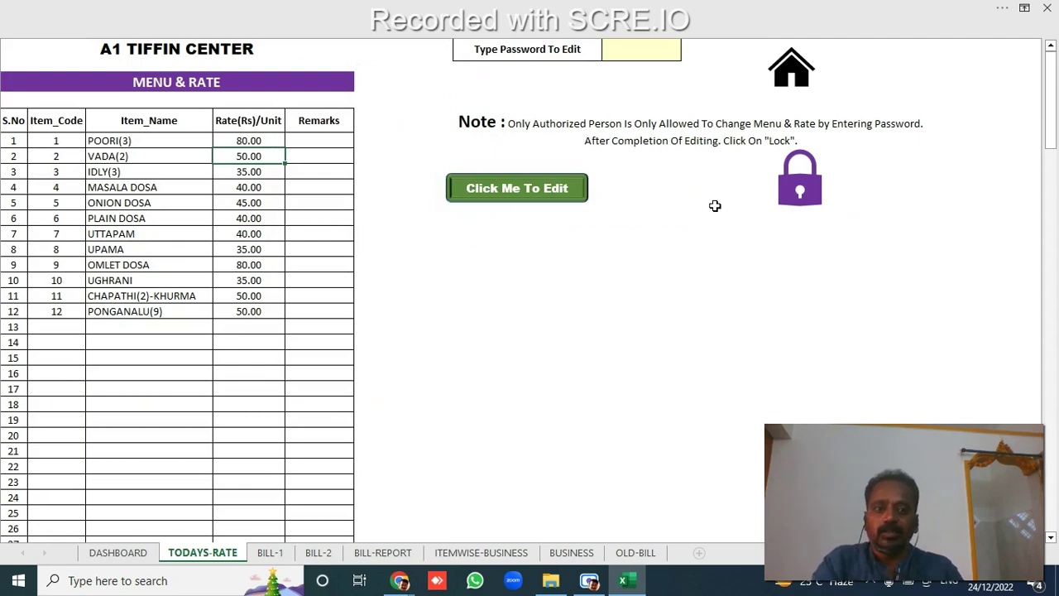
left_click(794, 205)
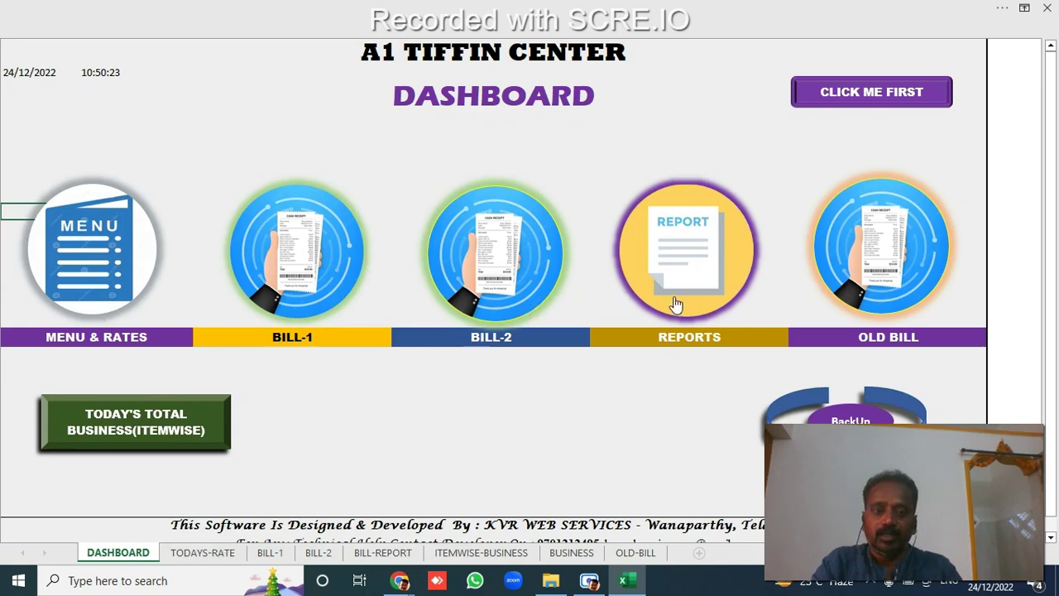
- Peek at BILL-1 and the sale report, returning to the dashboard each time
left_click(299, 289)
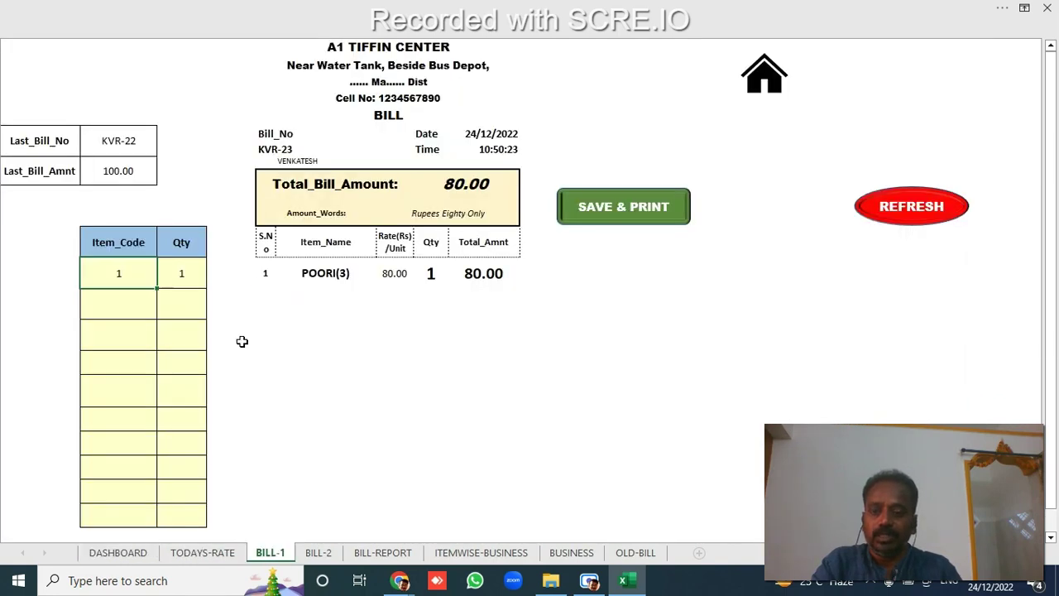
left_click(124, 552)
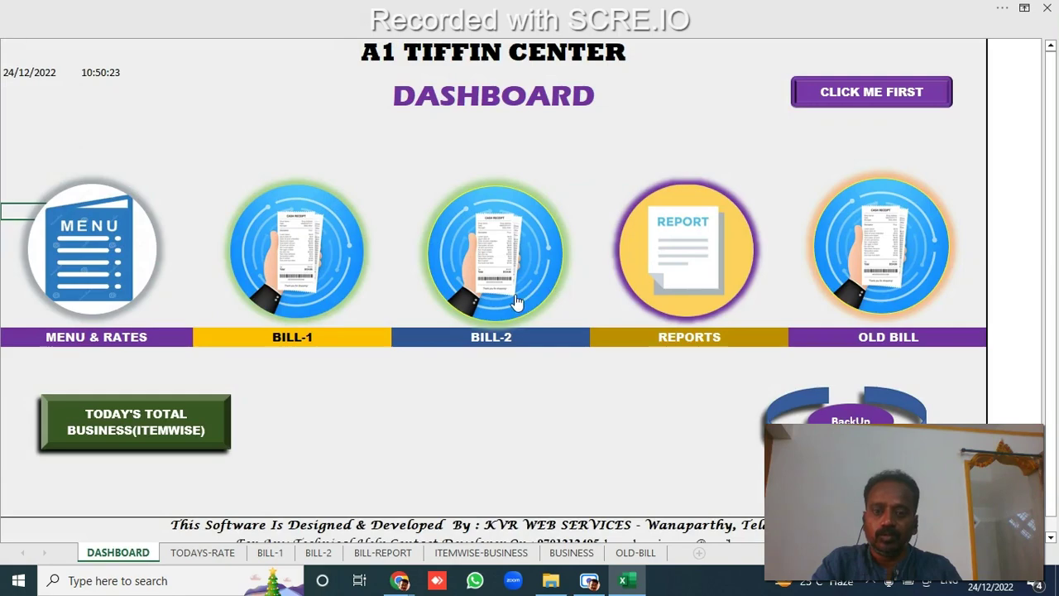
left_click(683, 300)
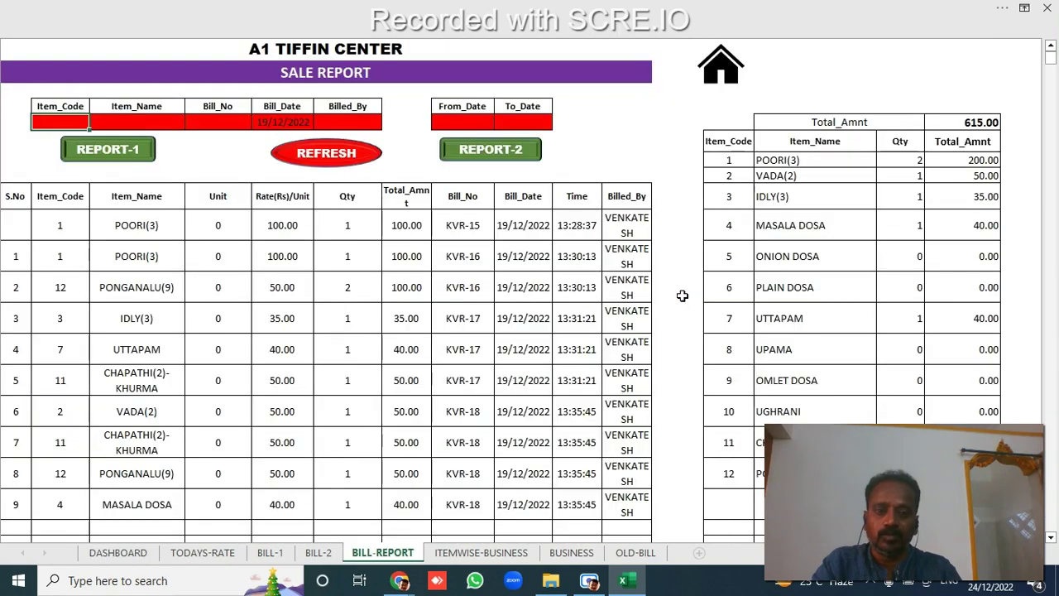
left_click(118, 552)
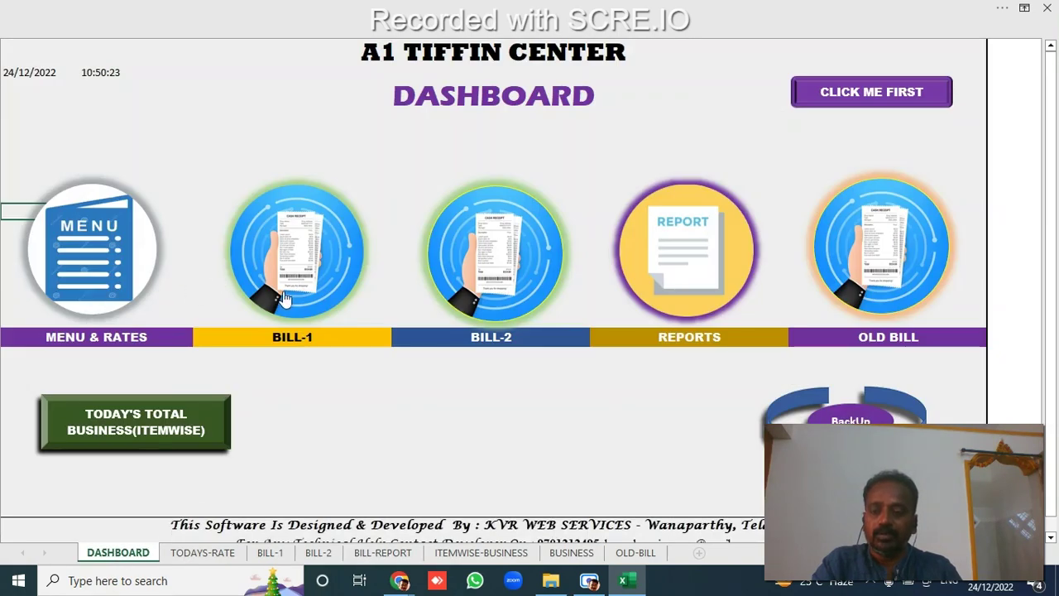
- Add VADA(2) and set POORI(3) quantity to 2 on BILL-1 for 210.00, then view BILL-2
left_click(319, 286)
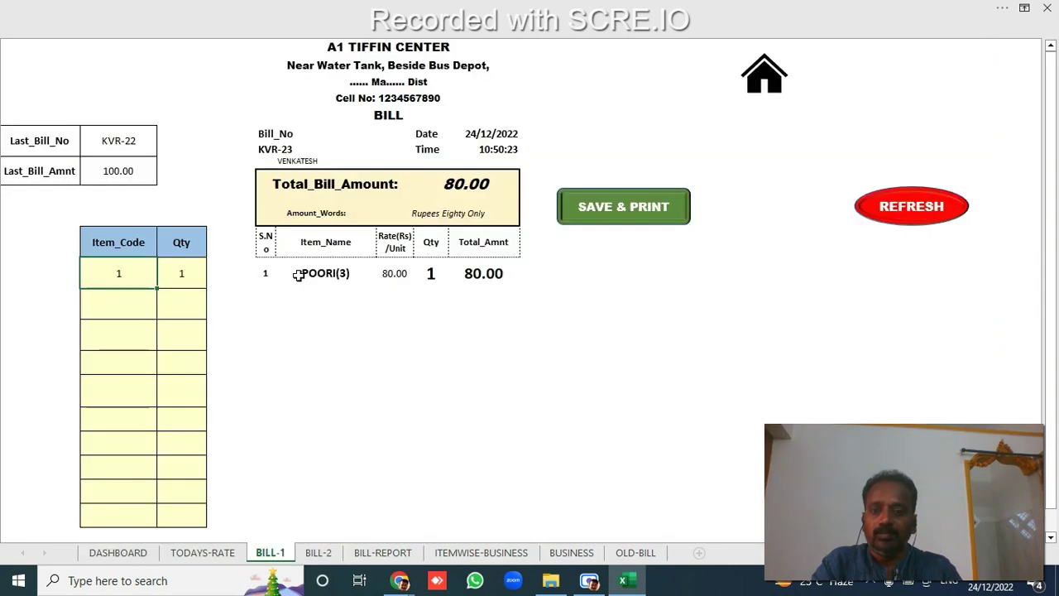
left_click(117, 303)
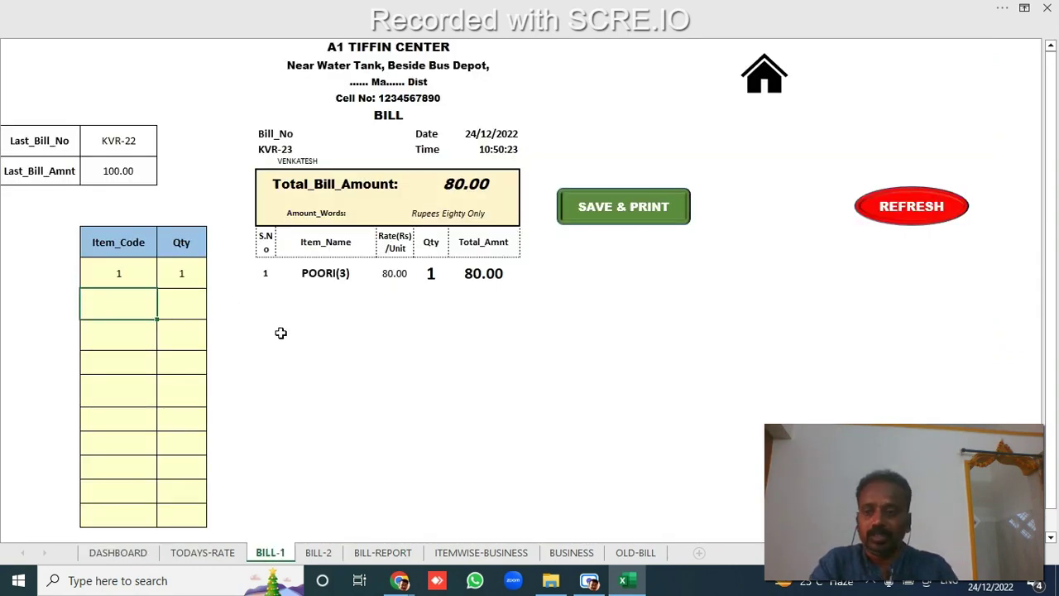
type("2")
key("Return")
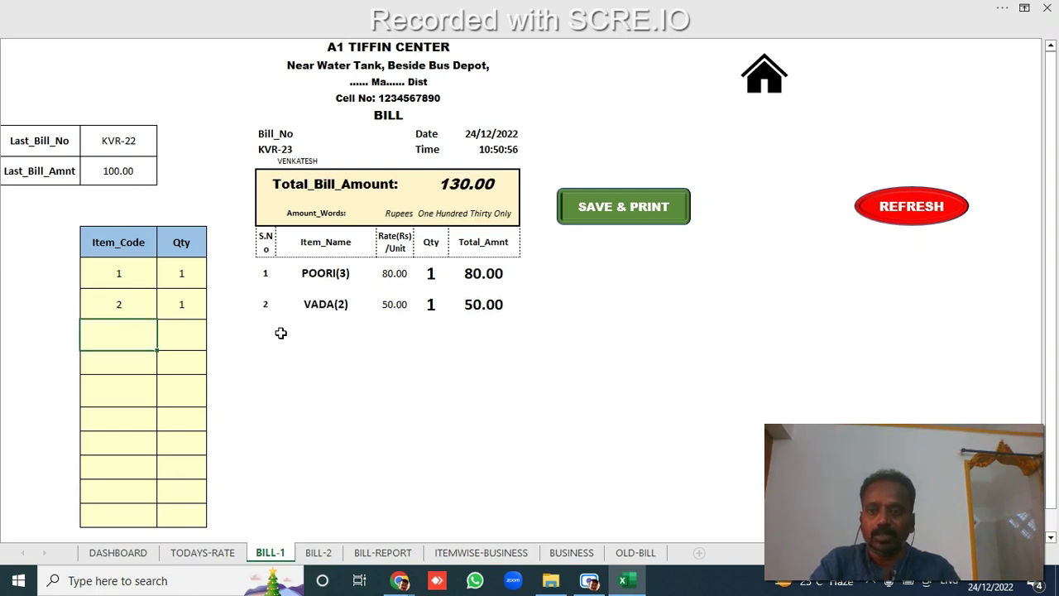
left_click(177, 274)
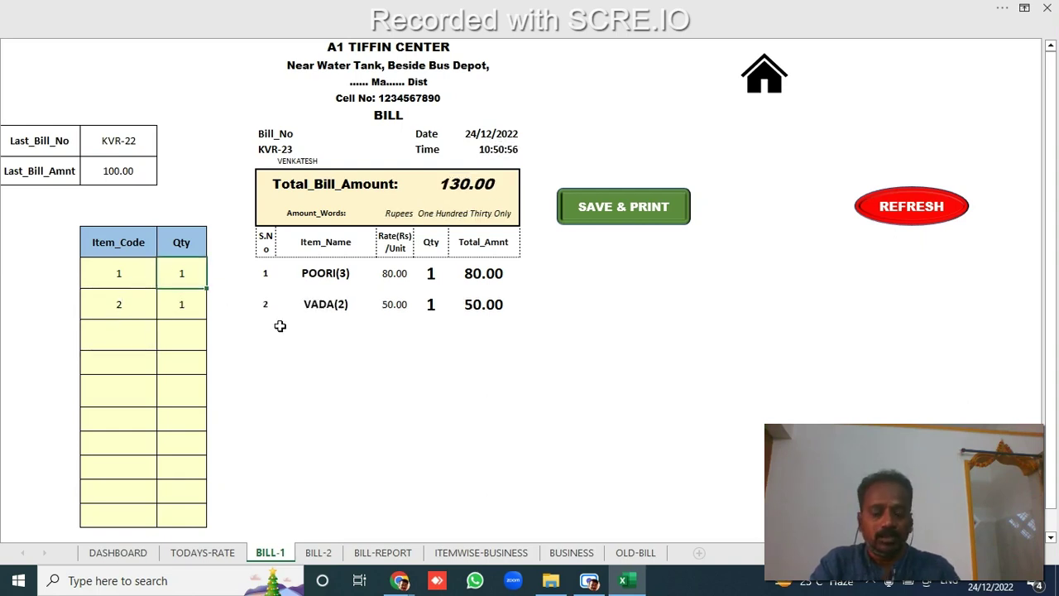
type("2")
key("Return")
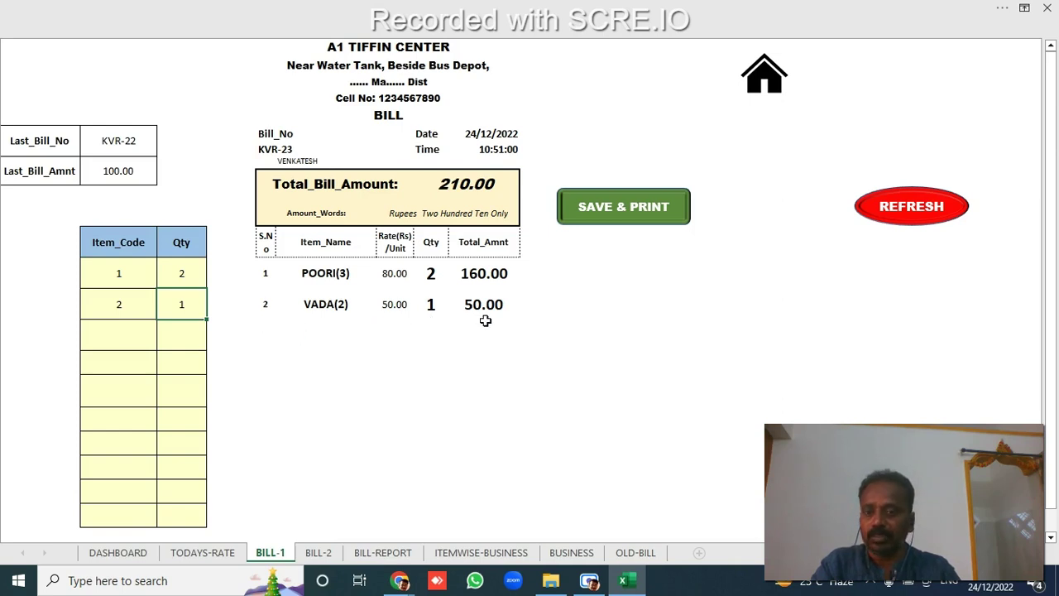
left_click(324, 554)
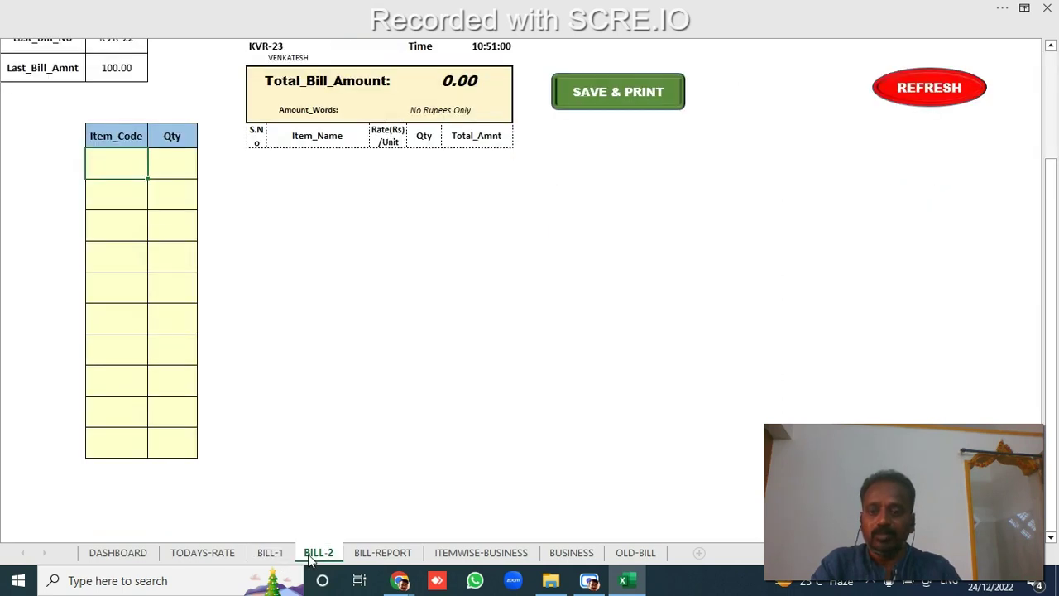
- Switch between the BILL-1 and BILL-2 sheets, then return to the dashboard via the home icon
left_click(271, 553)
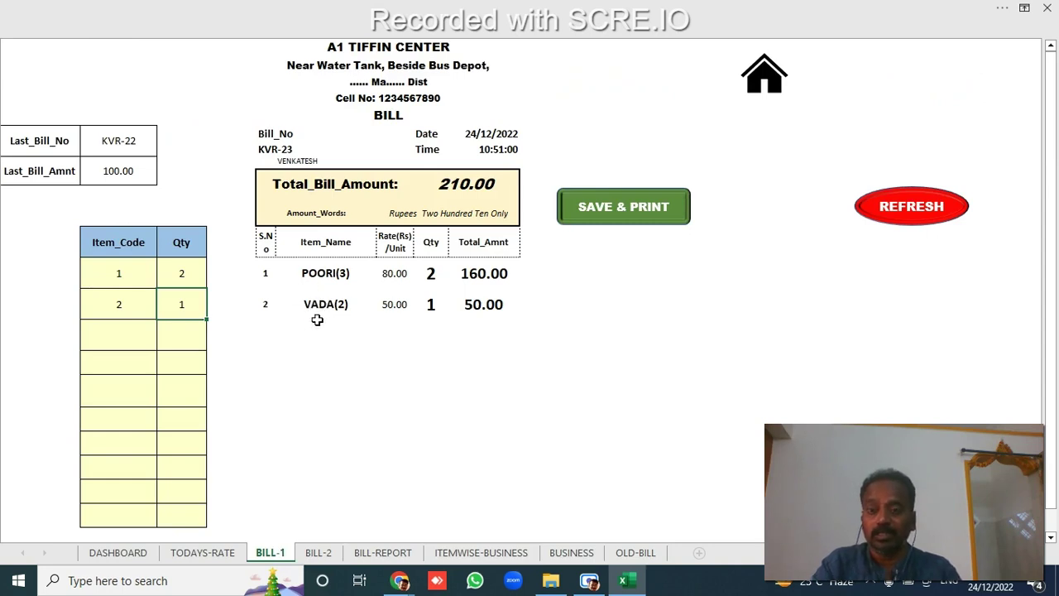
left_click(318, 552)
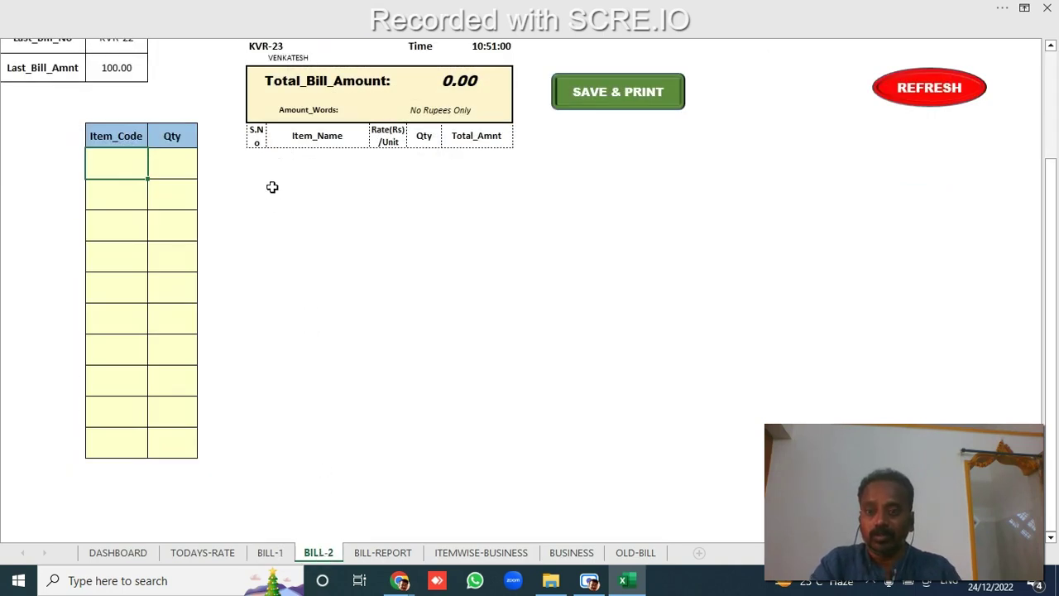
left_click(263, 164)
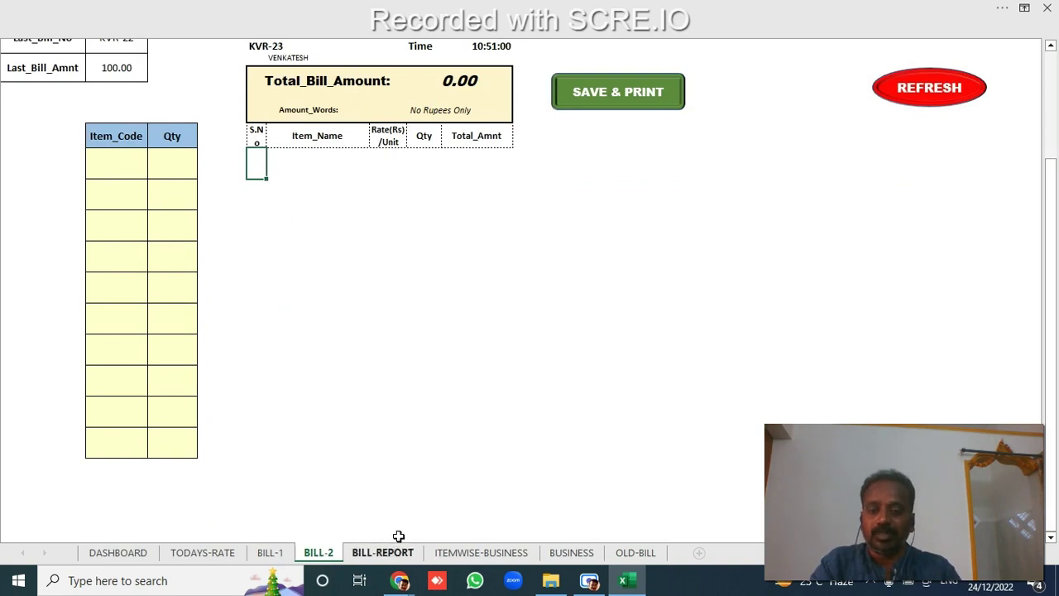
scroll(386, 231, "up", 3)
left_click(776, 79)
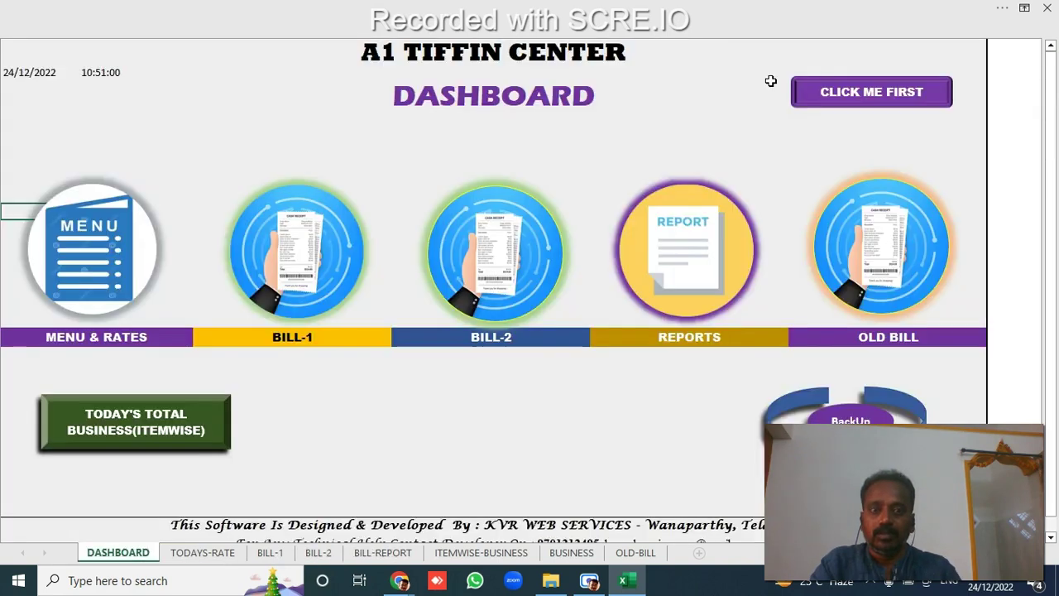
- Open BILL-REPORT, run REPORT-1 listing all bills between two REFRESH clears to 0.00
left_click(698, 302)
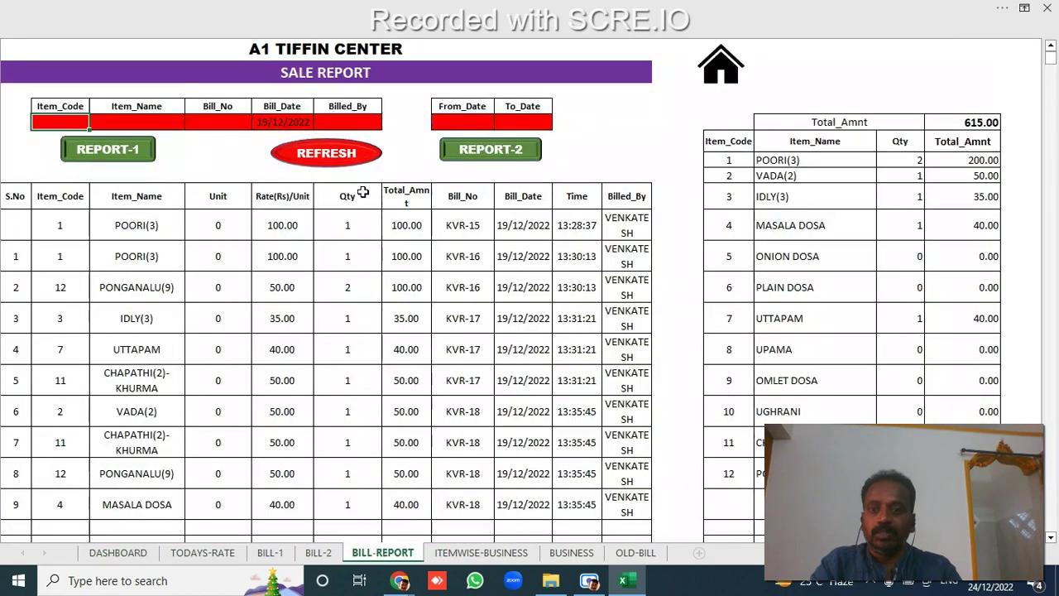
left_click(331, 162)
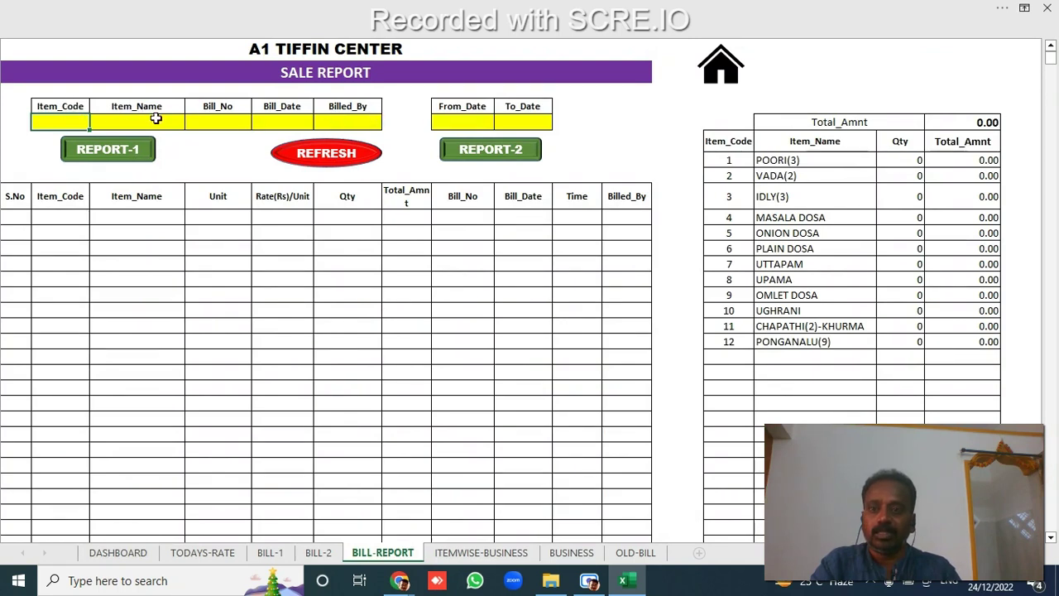
left_click(111, 154)
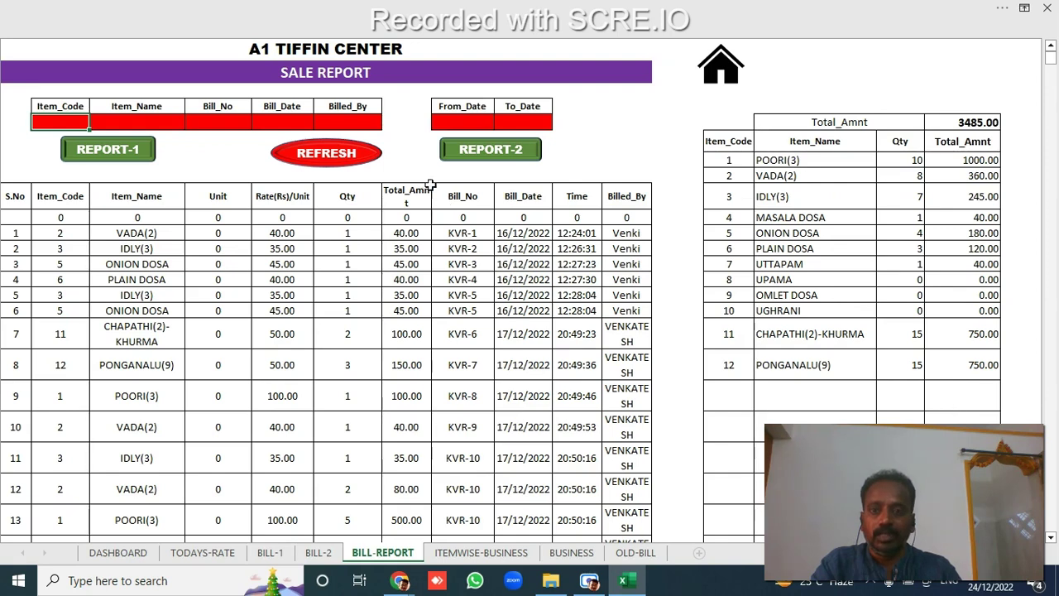
left_click(364, 157)
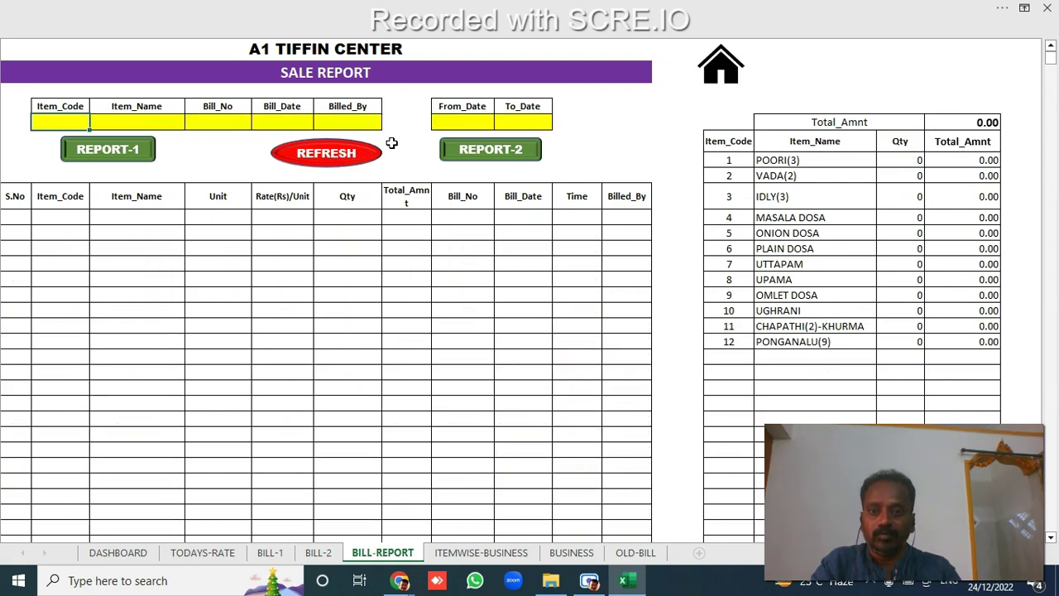
- Start a From_Date entry of 24/12/2 in the filters, then reset the filters to discard it
left_click(461, 121)
type("24")
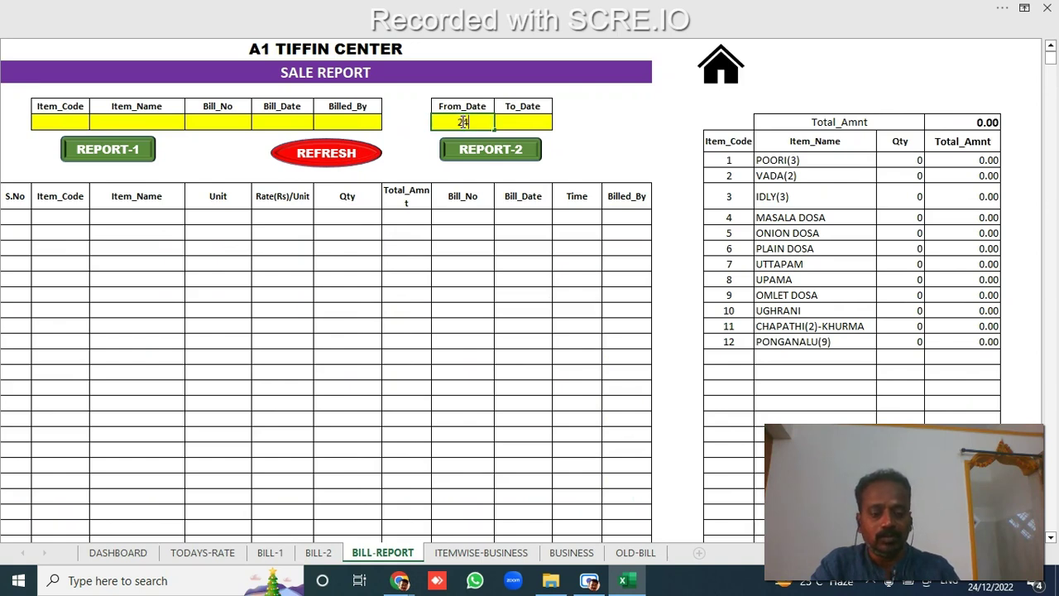
type("/12/2")
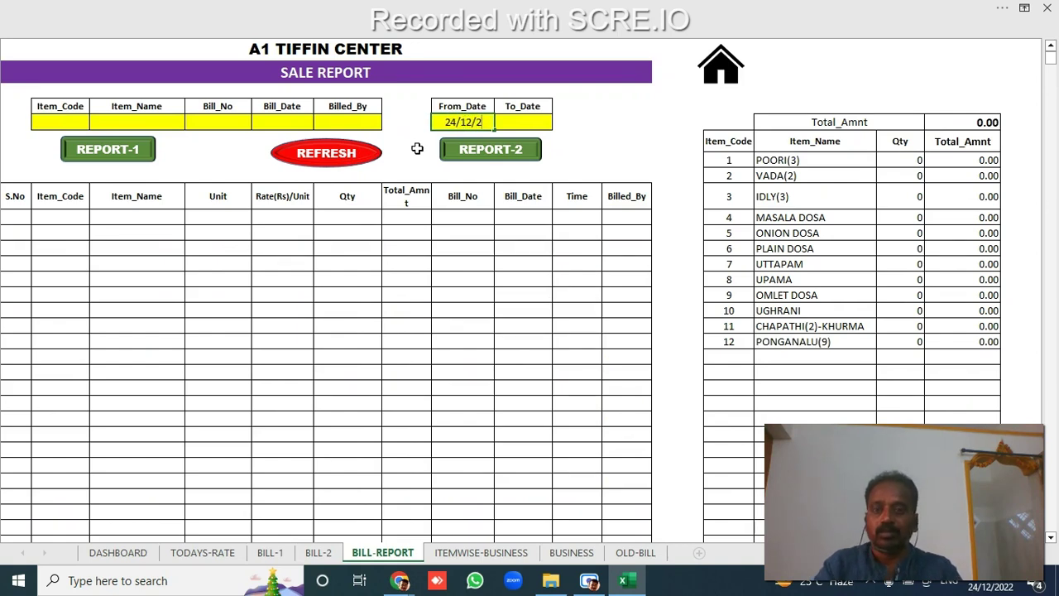
left_click(265, 143)
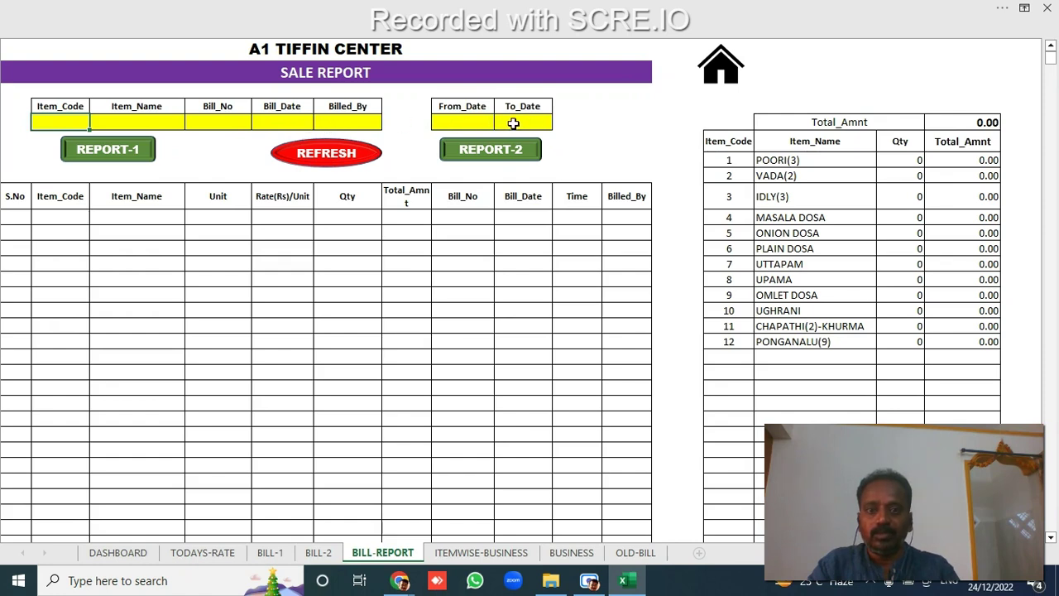
- Run REPORT-1 for Bill_Date 24/12/2022 (KVR-20 to KVR-22, 725.00), then return to the dashboard
left_click(298, 122)
type("24/")
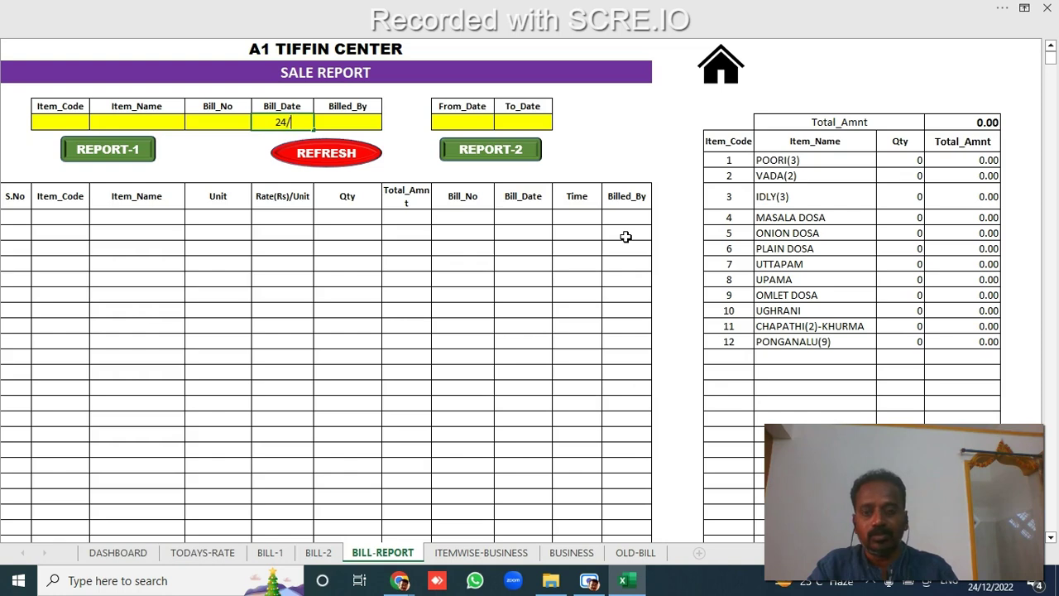
type("12/2022")
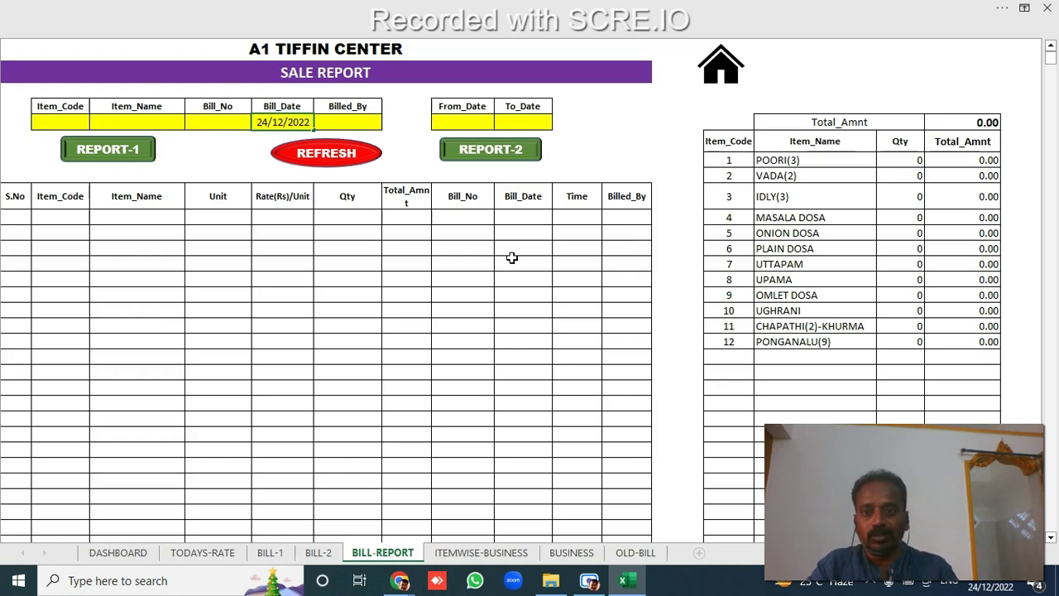
left_click(126, 214)
left_click(110, 149)
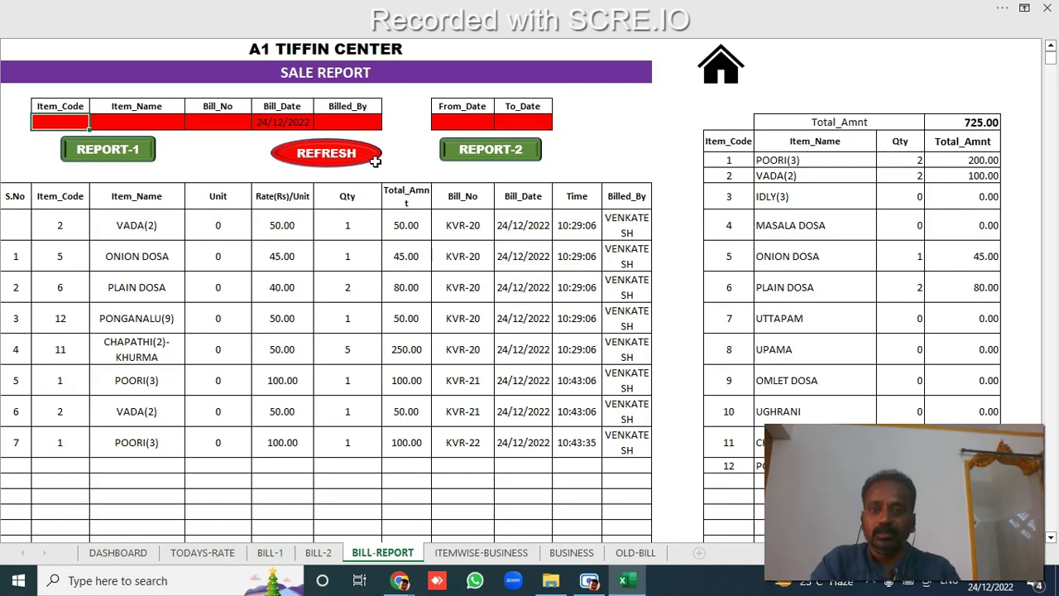
left_click(720, 76)
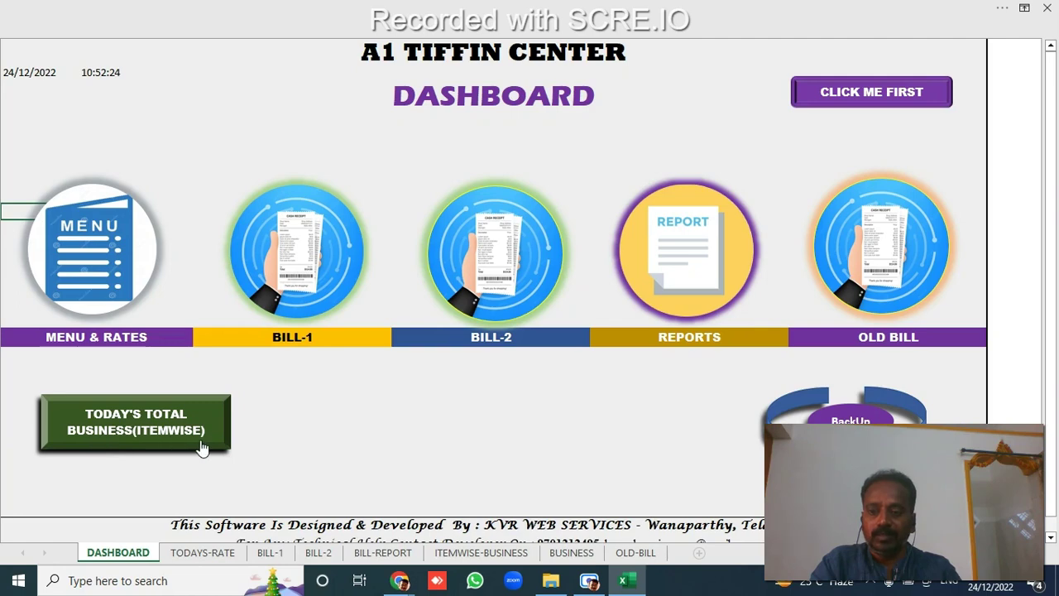
- Open and refresh the ITEMWISE-BUSINESS report, which stays empty at 0.00, then return to the dashboard
left_click(485, 556)
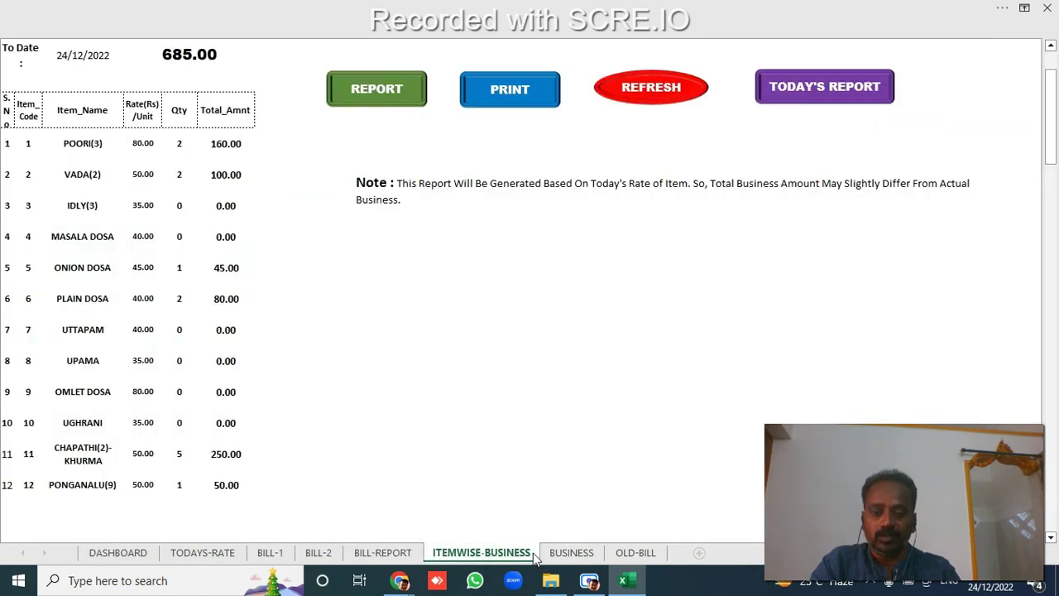
scroll(410, 474, "up", 2)
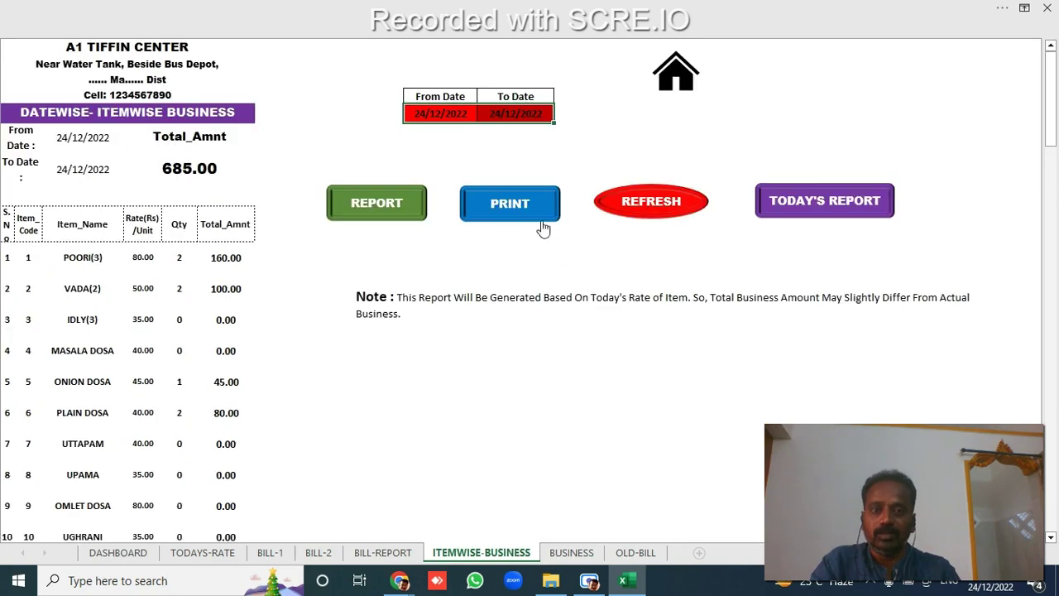
left_click(623, 209)
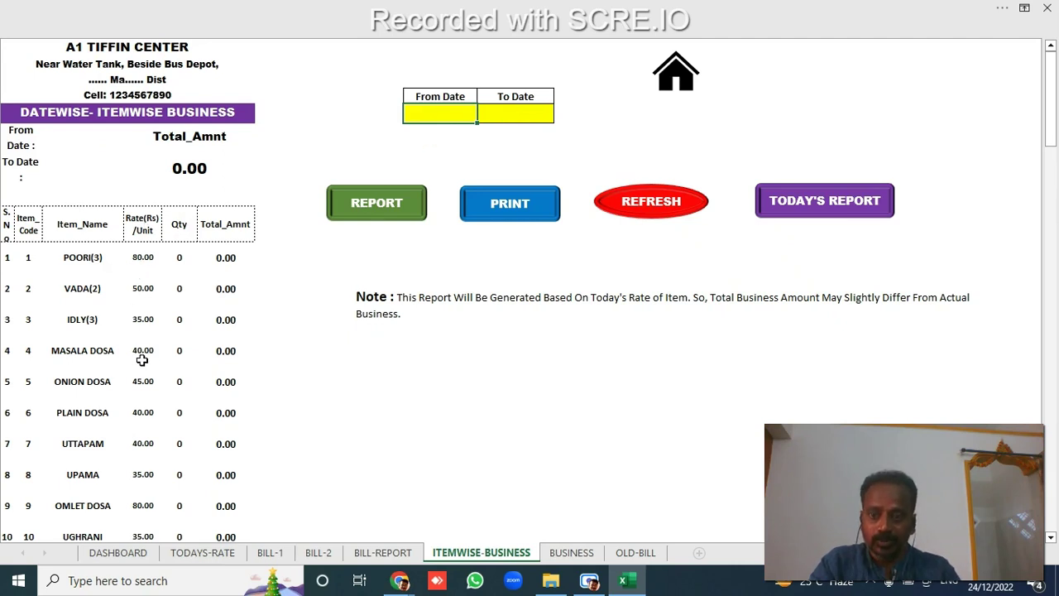
left_click(145, 258)
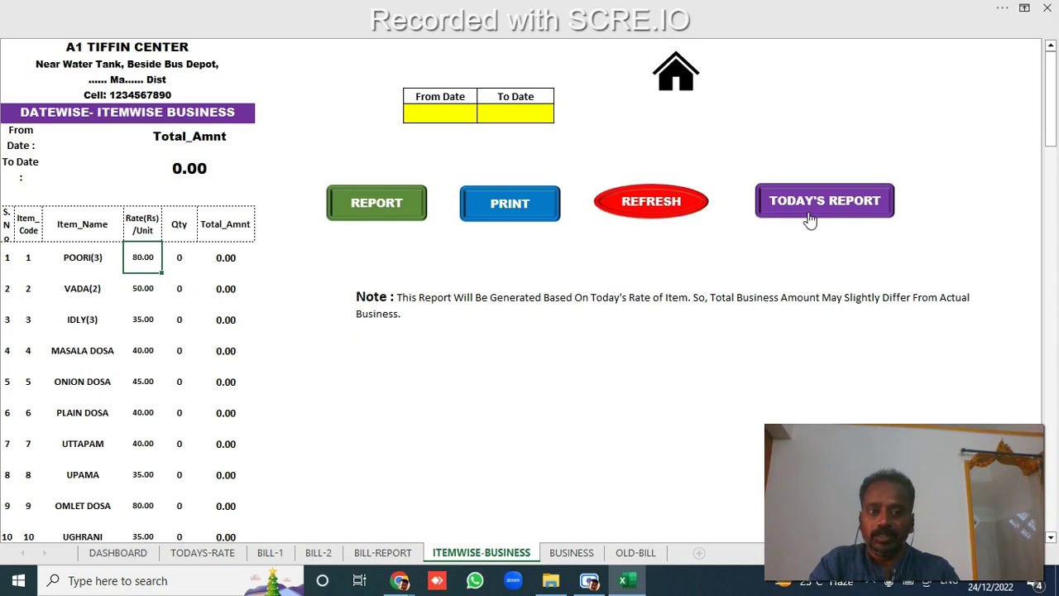
left_click(674, 81)
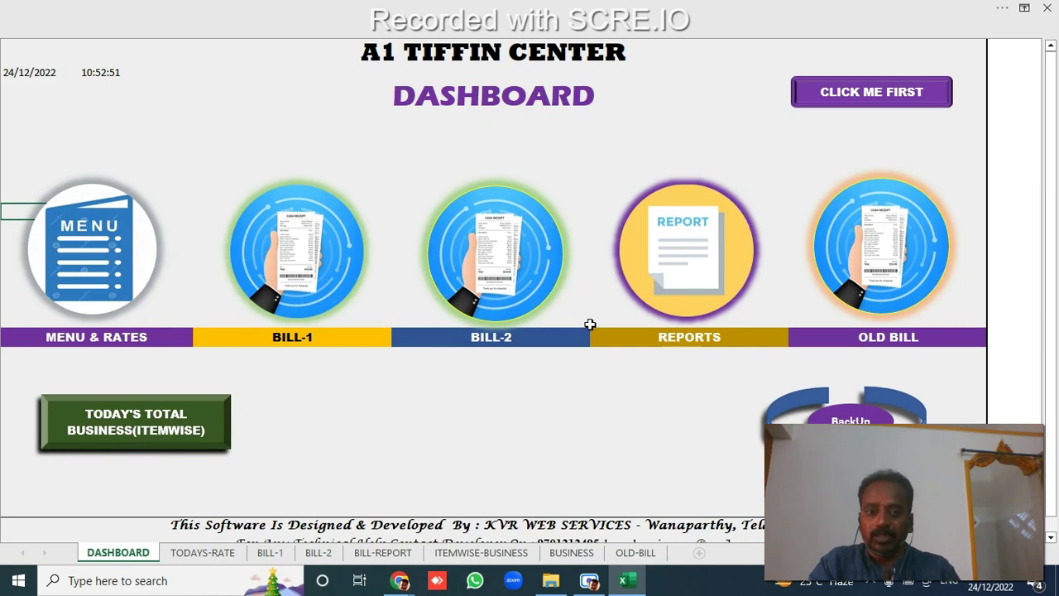
- Run the itemwise report from 24/12/2022 to 24/12/2022 (685.00 total), then go back to the dashboard
left_click(501, 552)
left_click(440, 116)
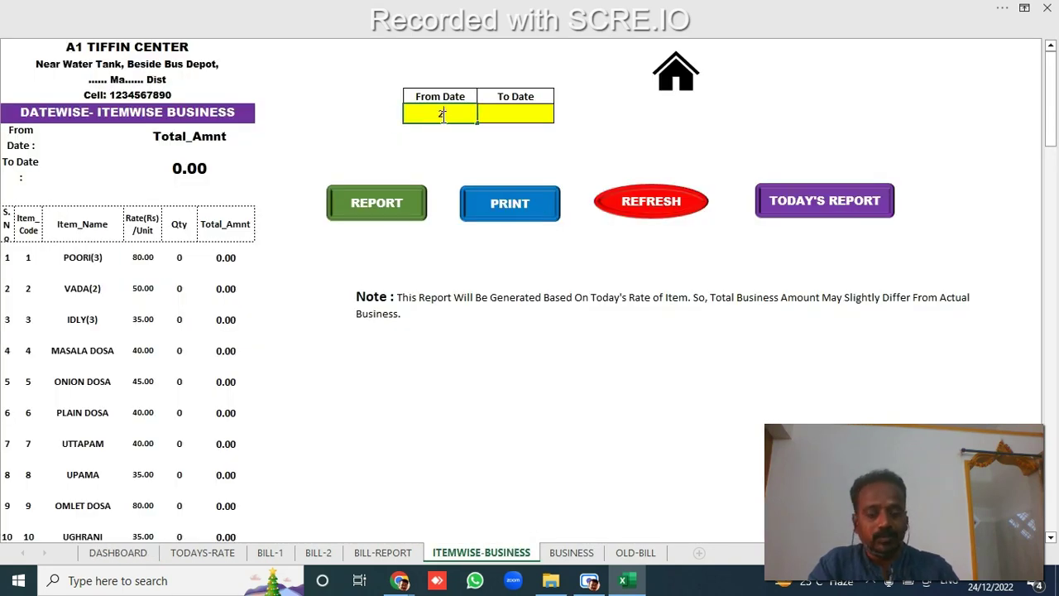
type("24/12/2022")
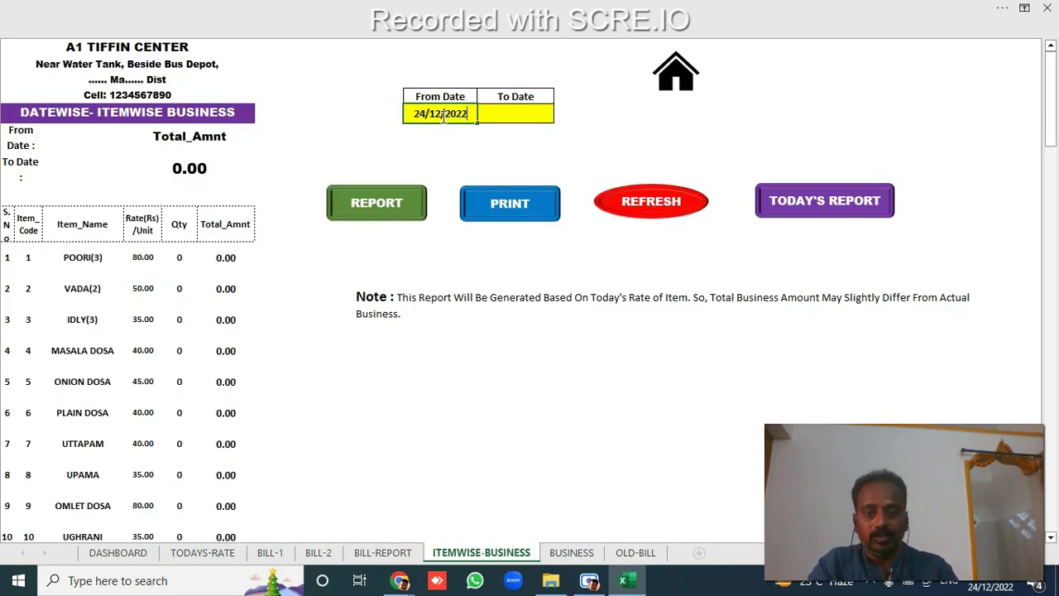
key("Tab")
type("24/1")
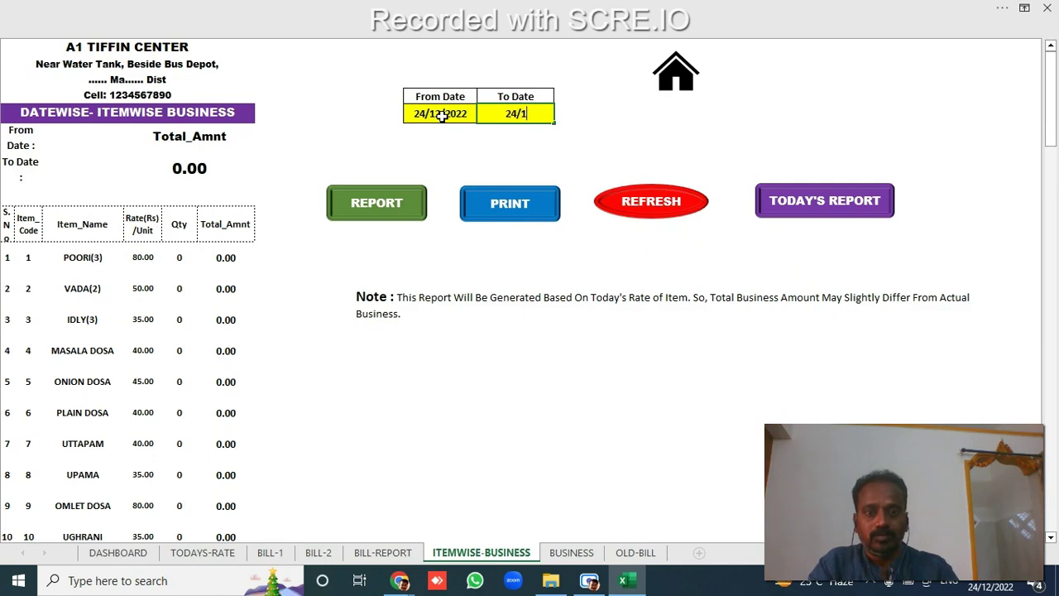
type("2/2022")
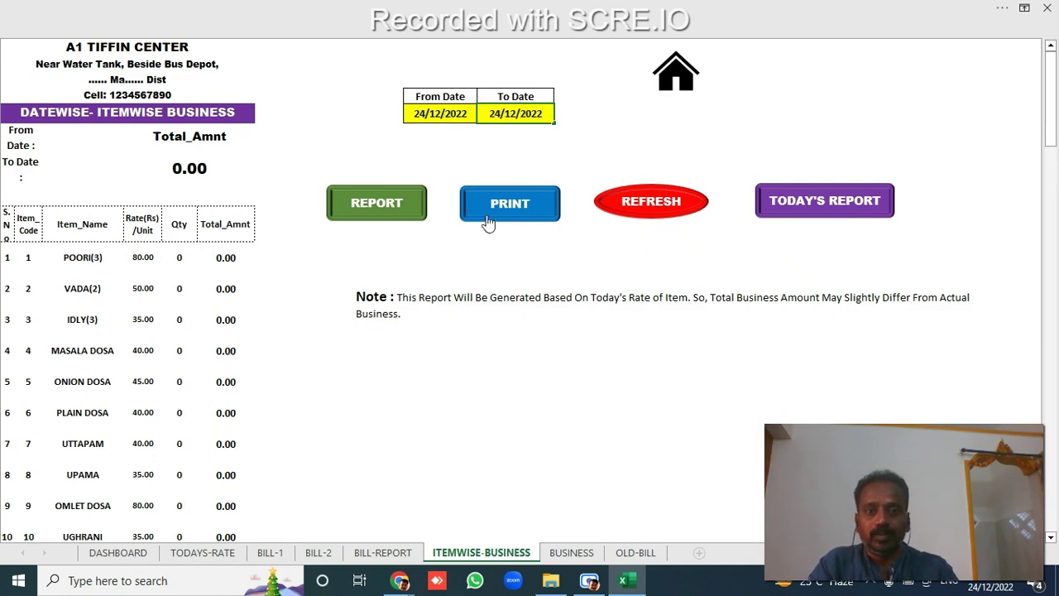
left_click(418, 248)
left_click(389, 217)
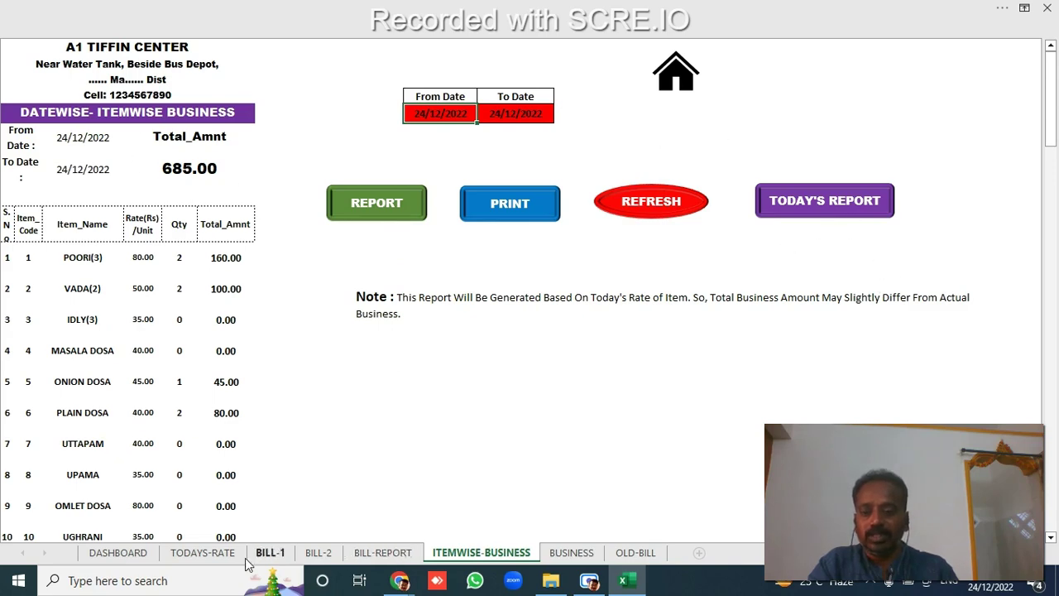
left_click(673, 78)
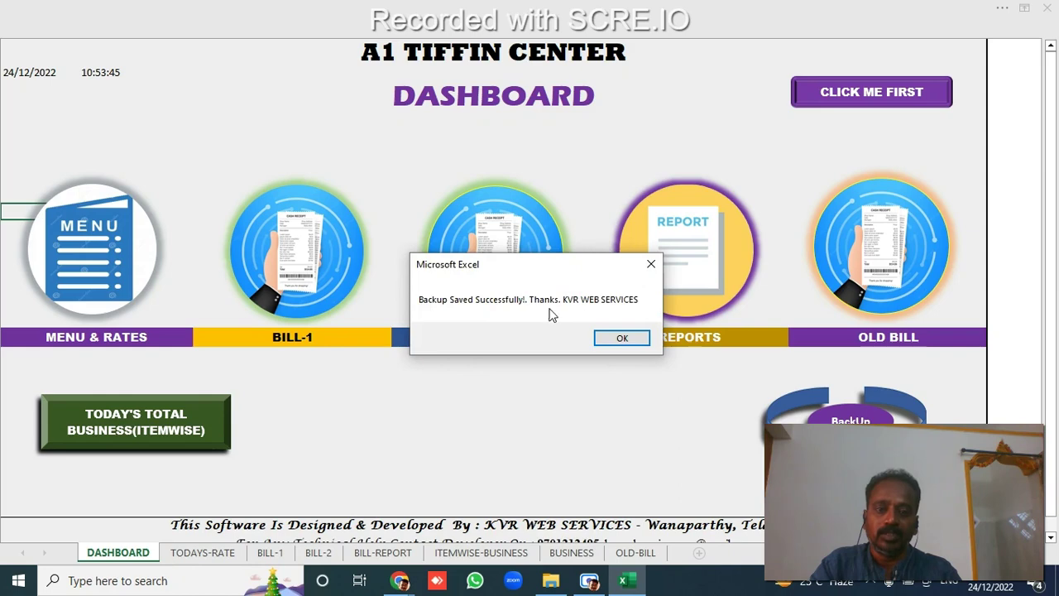
- Dismiss the backup message, hide the extra sheets with CLICK ME FIRST, and open the TODAYS-RATE menu list
left_click(621, 339)
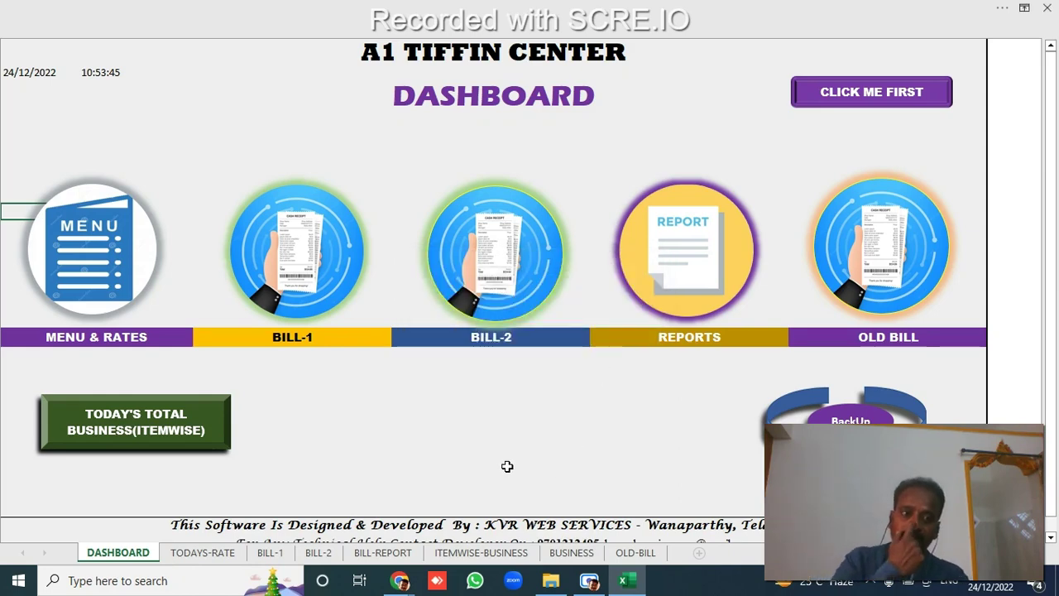
left_click(826, 99)
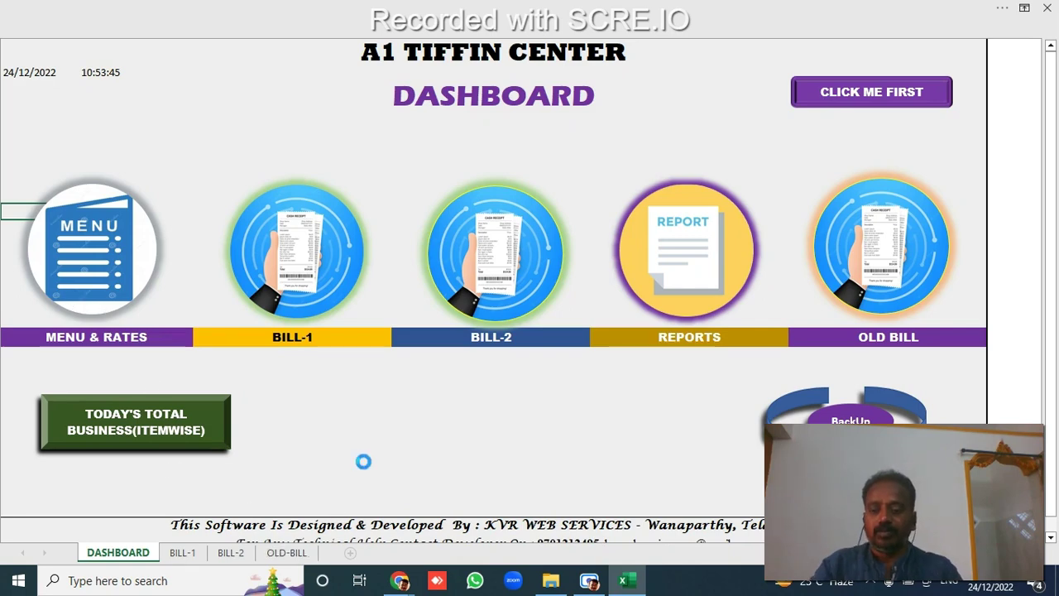
left_click(96, 301)
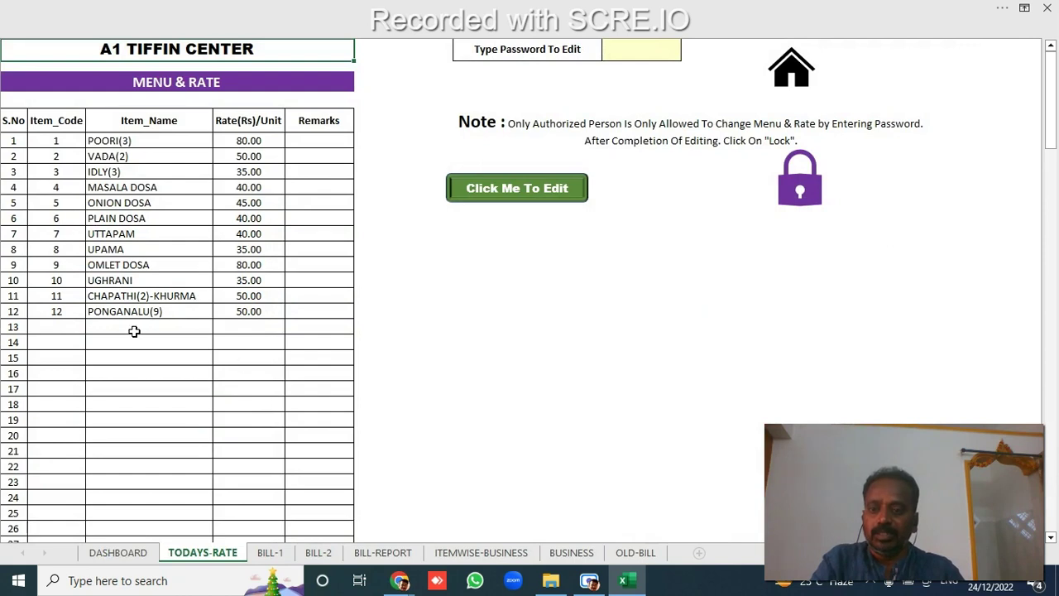
- Unlock the Menu & Rate list for editing by entering the password after the first error
left_click(59, 324)
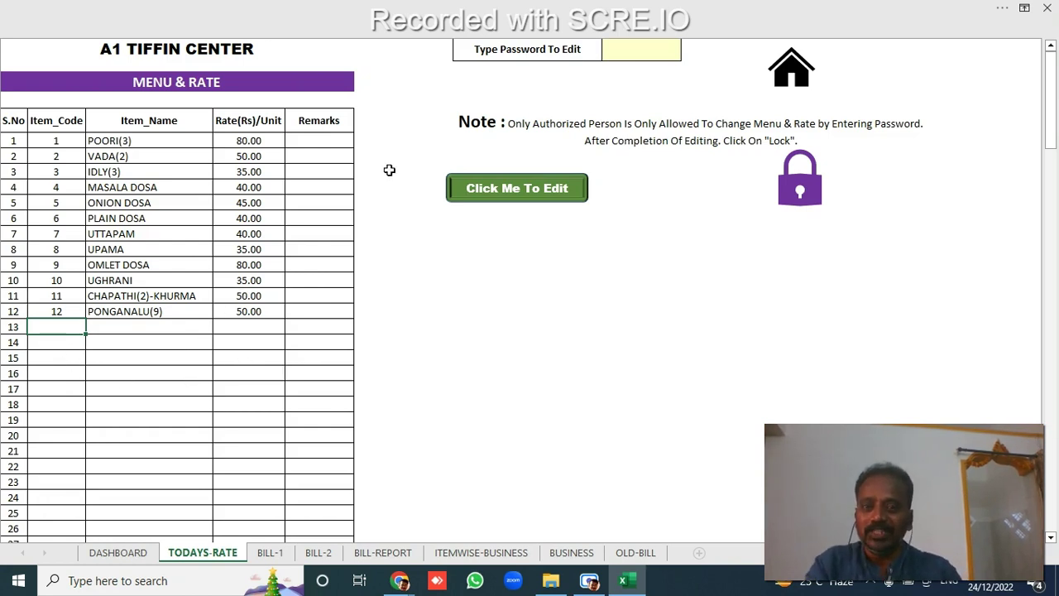
left_click(512, 202)
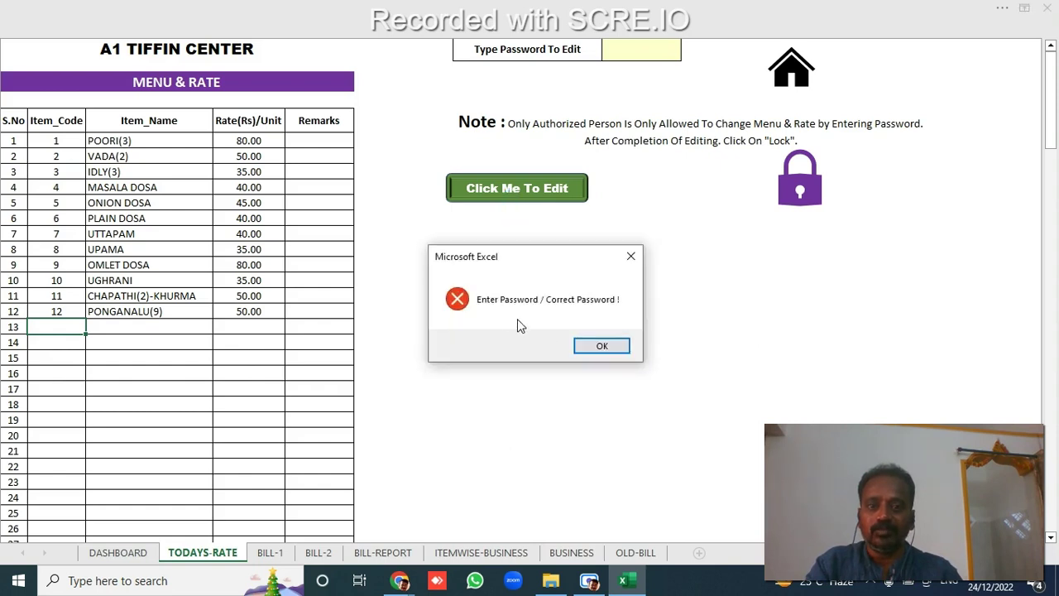
left_click(598, 349)
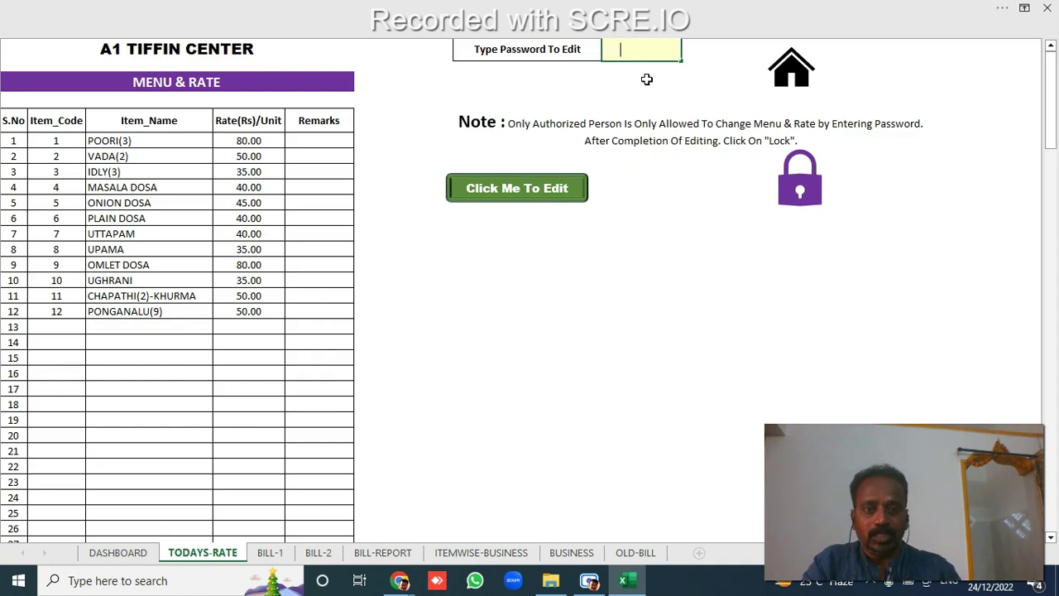
left_click(529, 187)
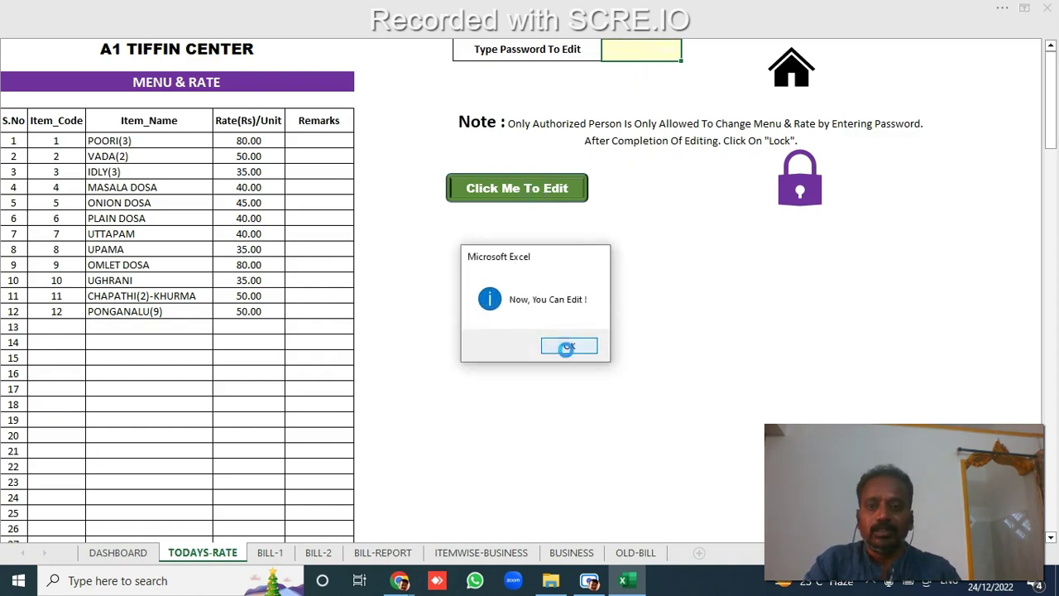
left_click(569, 347)
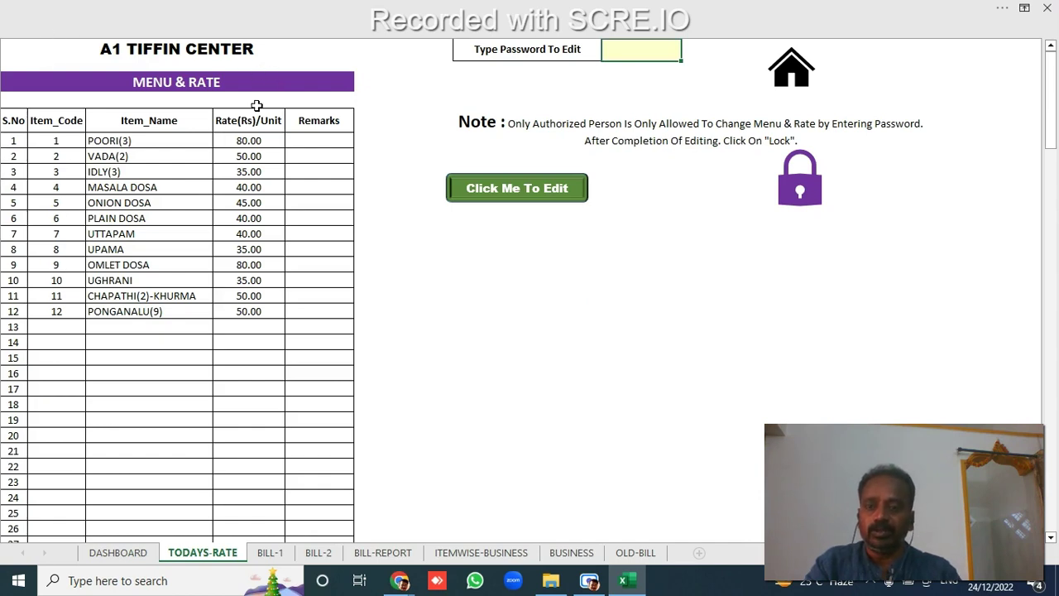
- Check the MASALA DOSA rate, then move to the BILL-1 sheet
left_click(60, 328)
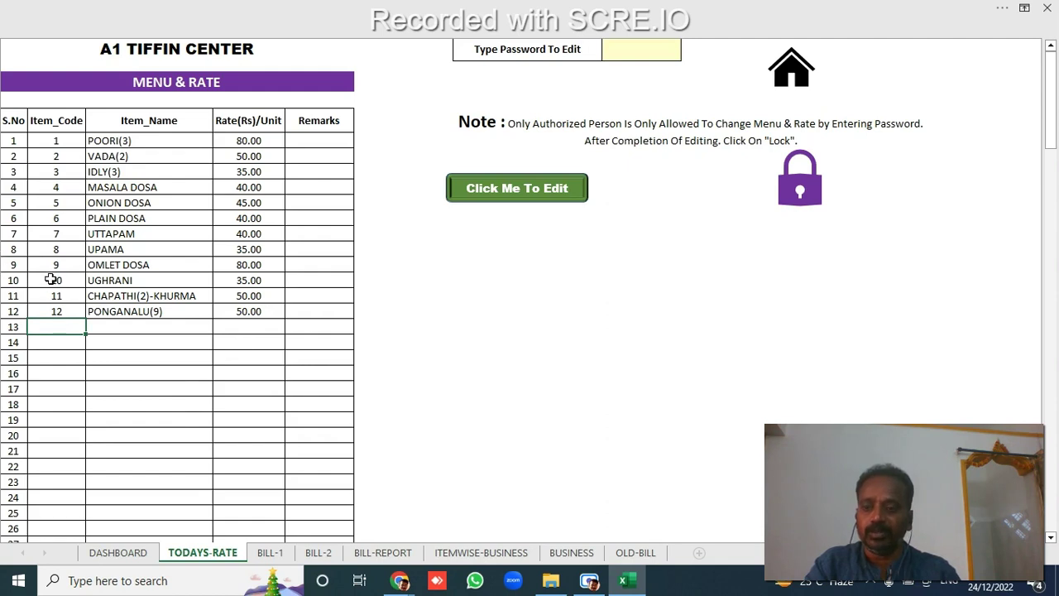
left_click(251, 189)
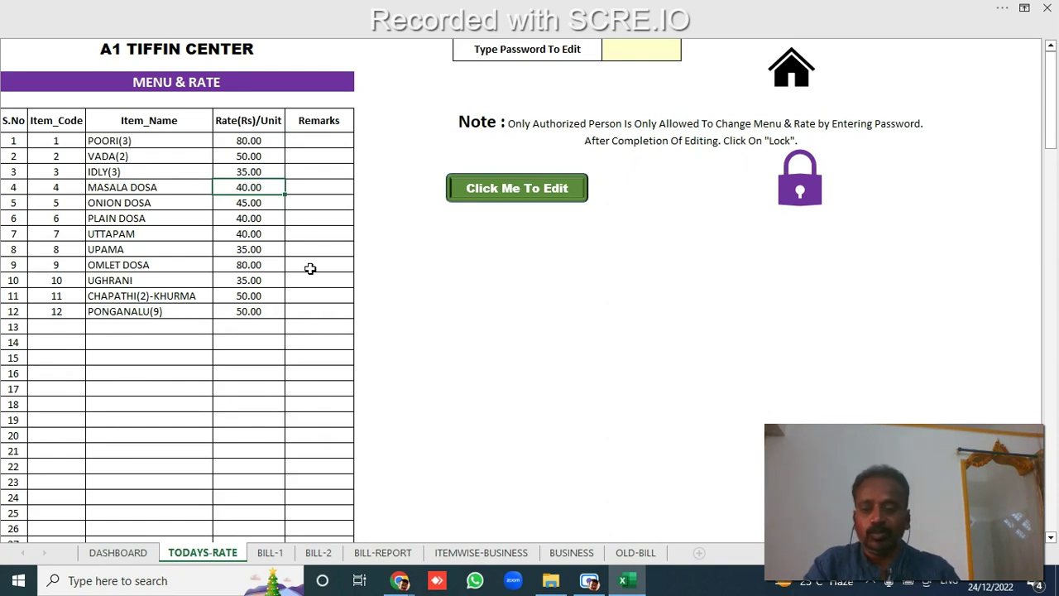
left_click(270, 553)
- Add item code 4 (MASALA DOSA) to bill KVR-23
left_click(127, 335)
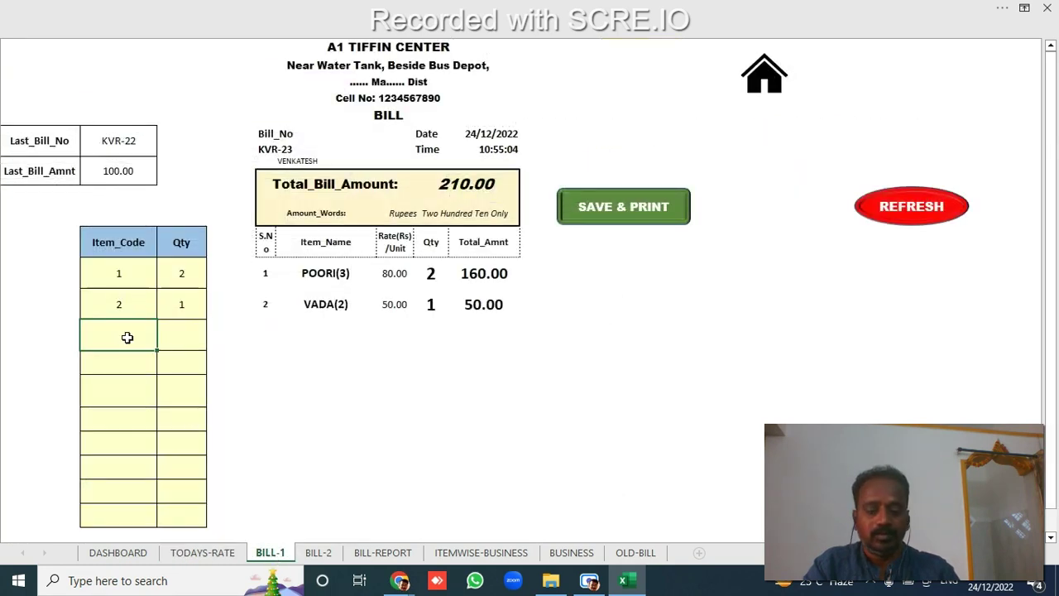
type("4")
key("Return")
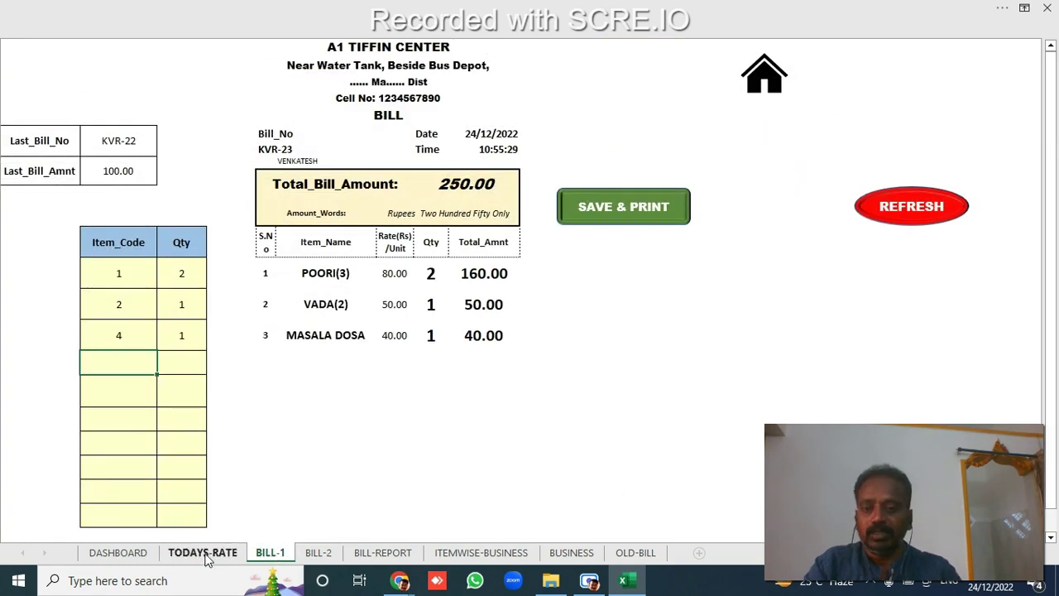
- Raise the MASALA DOSA rate to 50, confirm the bill shows 260.00, then lock the menu
left_click(203, 552)
type("50")
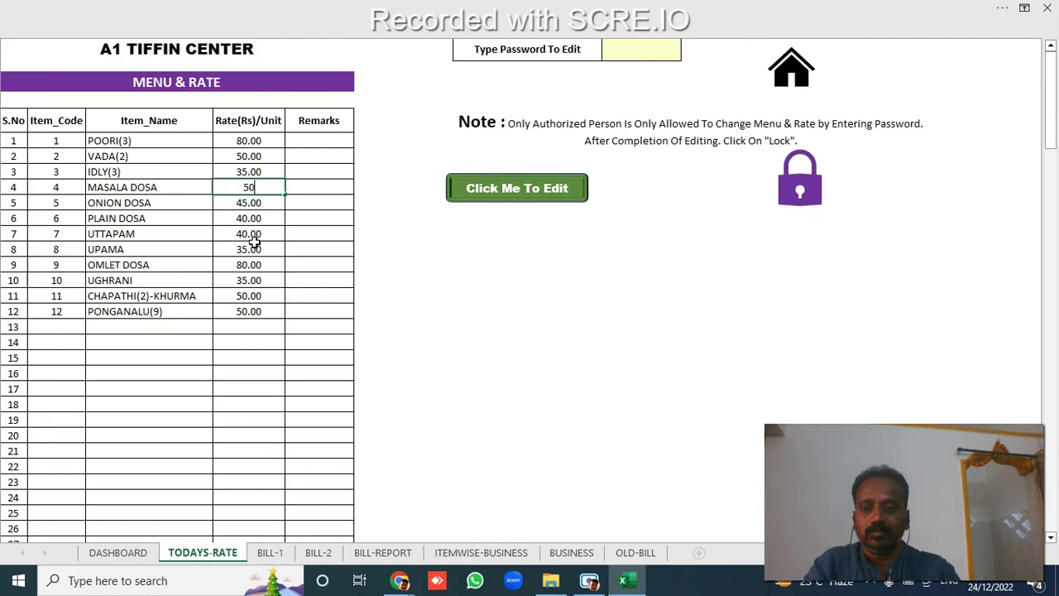
key("Return")
left_click(269, 553)
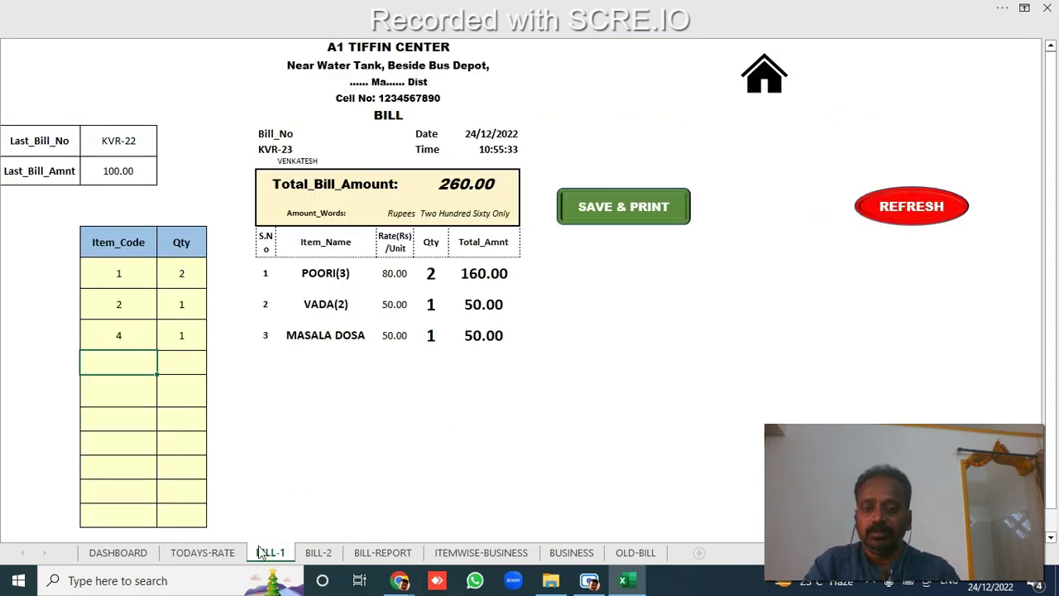
left_click(207, 553)
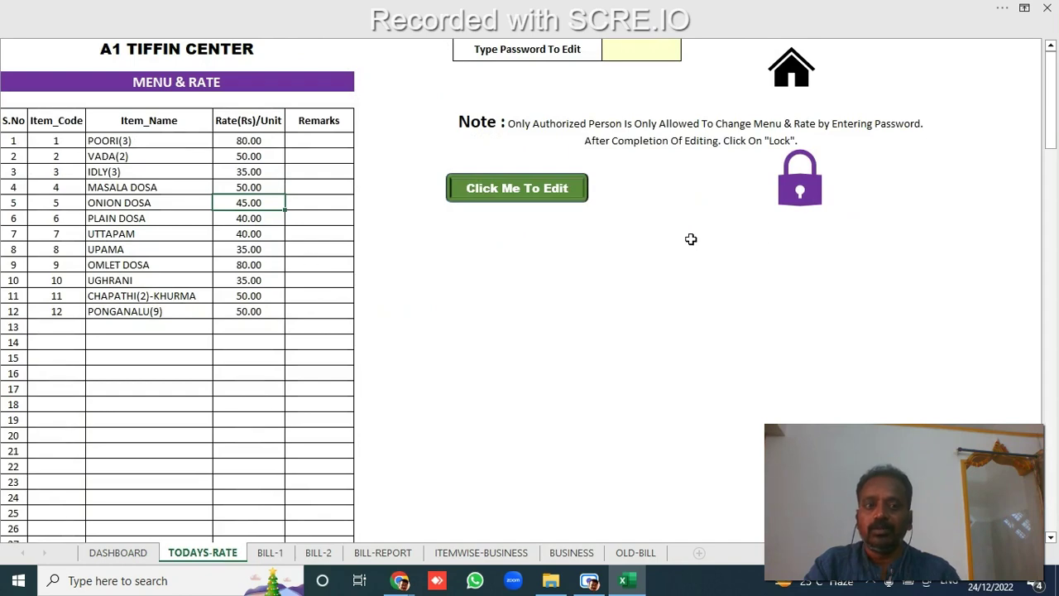
left_click(793, 207)
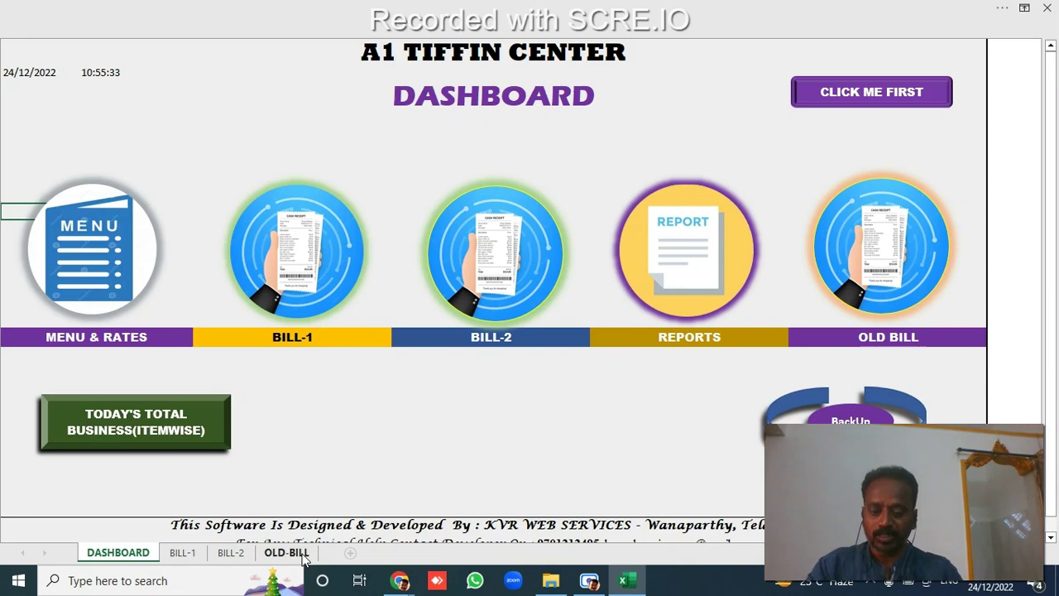
- Unhide all sheets, check TODAYS-RATE, and review bill KVR-23's user and number on BILL-1
left_click(302, 554)
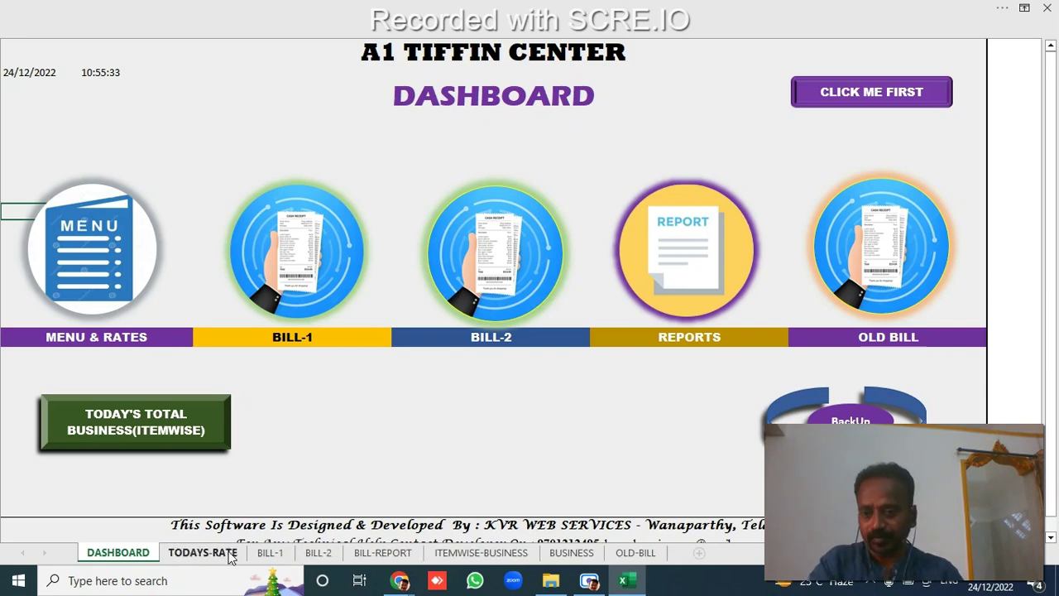
left_click(217, 556)
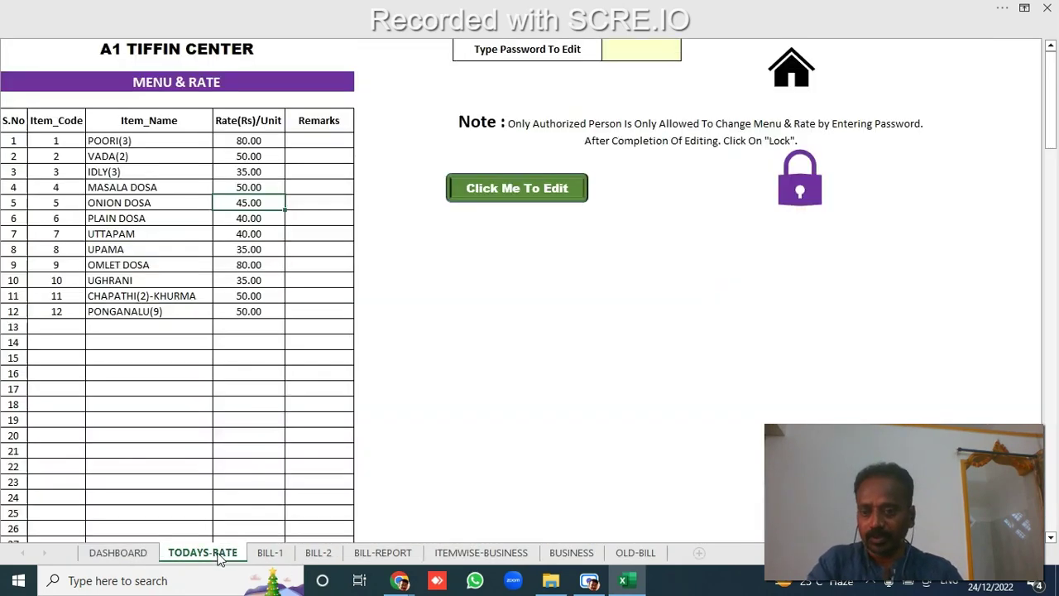
left_click(269, 553)
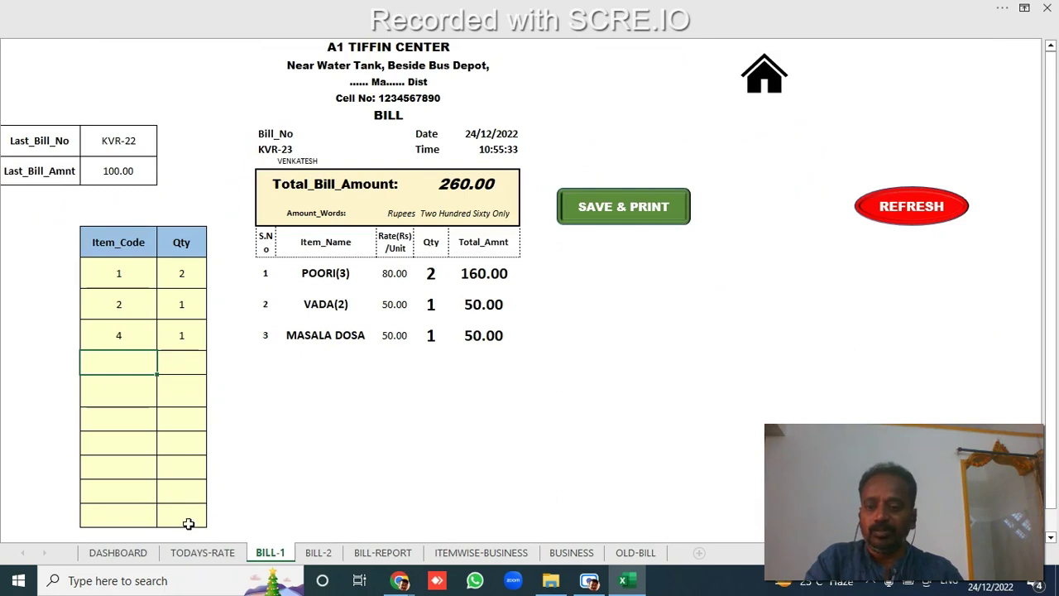
left_click(302, 162)
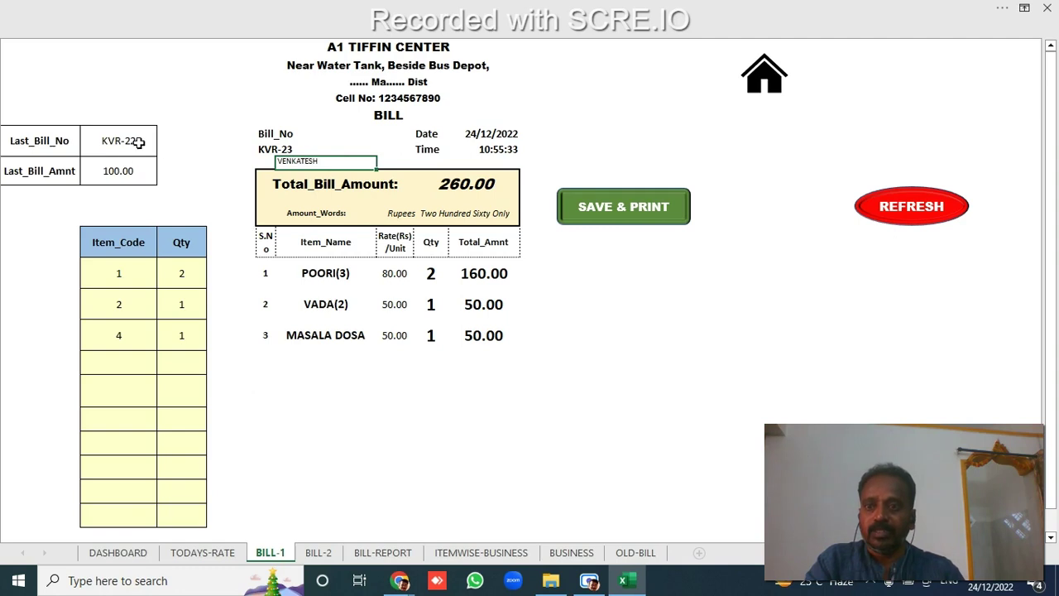
left_click(285, 148)
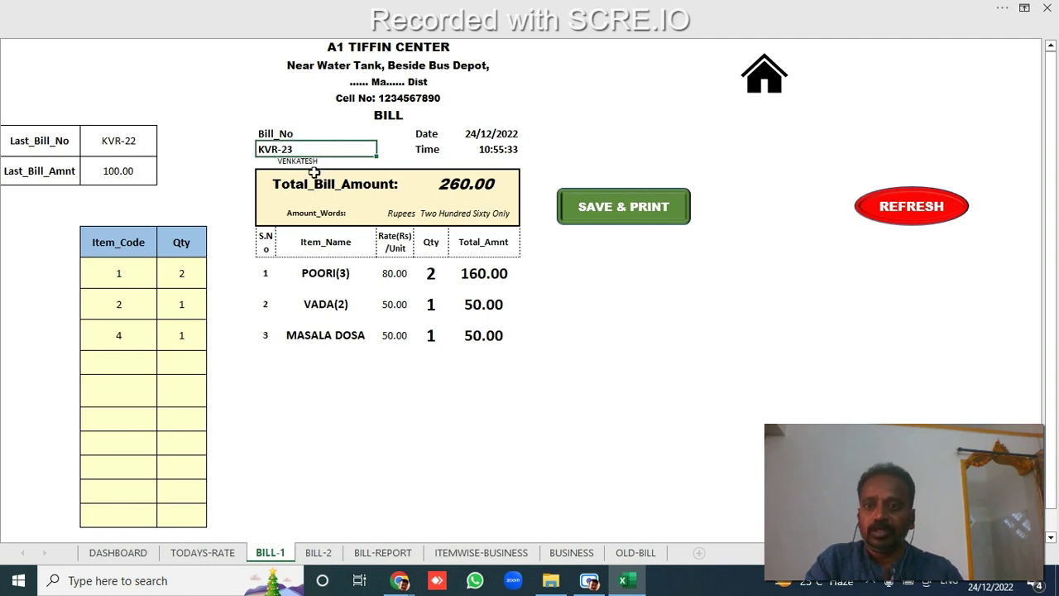
- Review the last bill number, amount, date and time, then REFRESH bill KVR-23 to empty
left_click(118, 146)
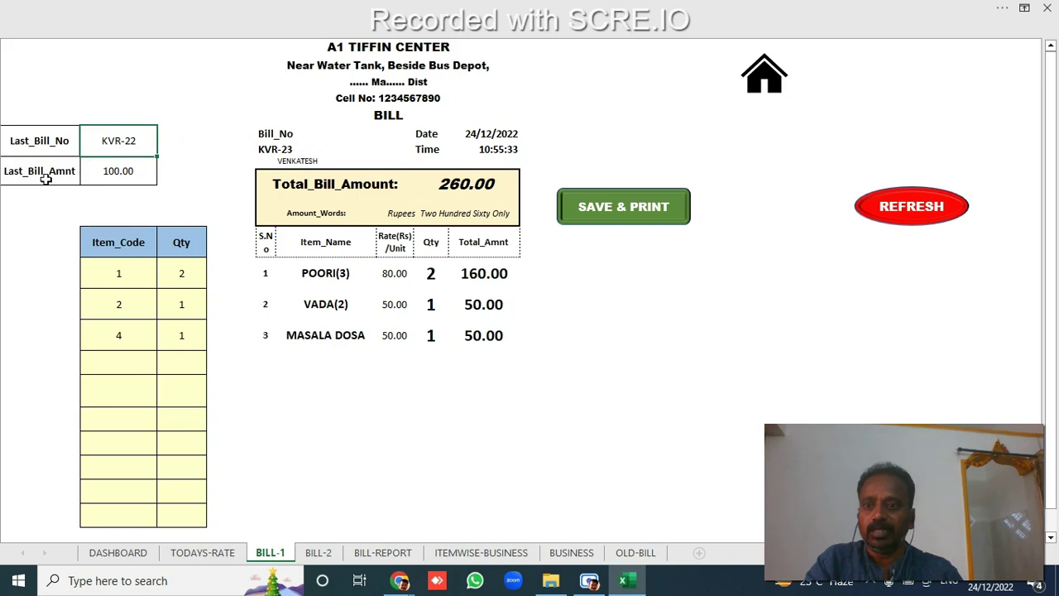
left_click(118, 172)
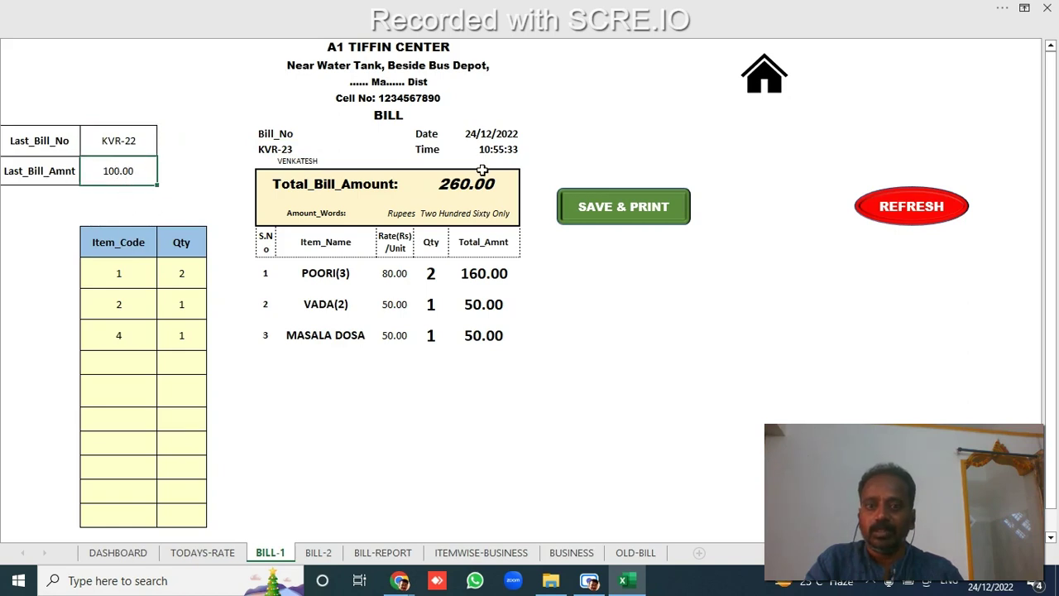
left_click(482, 134)
left_click(487, 148)
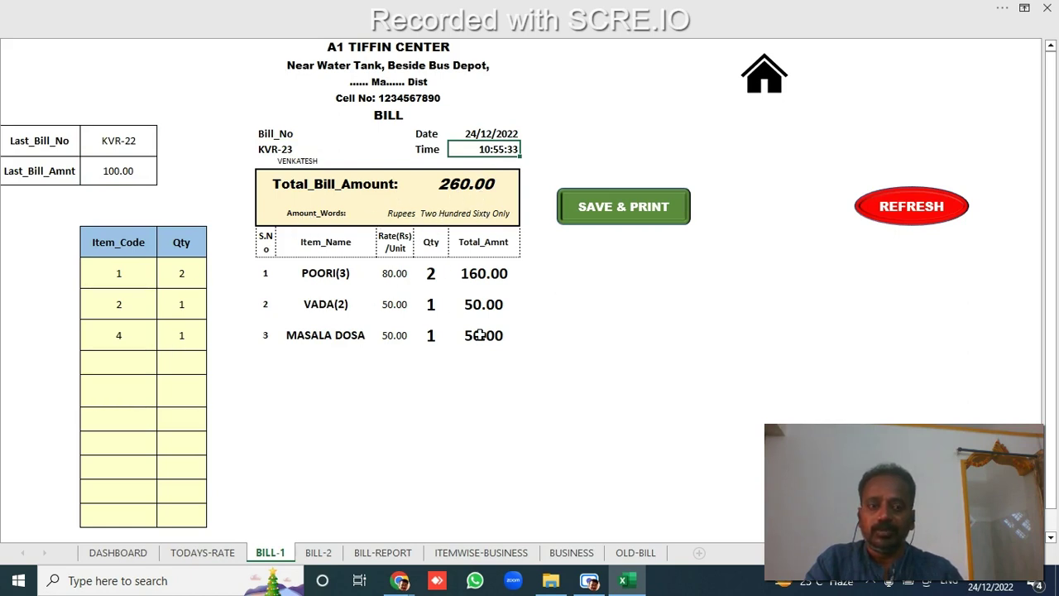
left_click(906, 219)
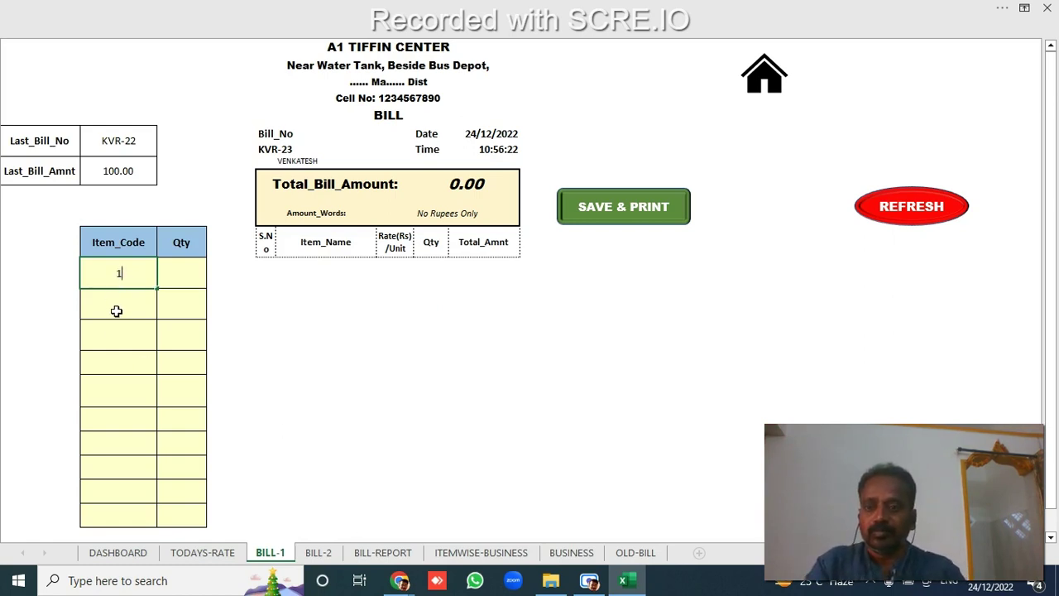
- Enter item codes 1, 5 and 3 with IDLY quantity 4 for a 265.00 total
left_click(116, 311)
type("5")
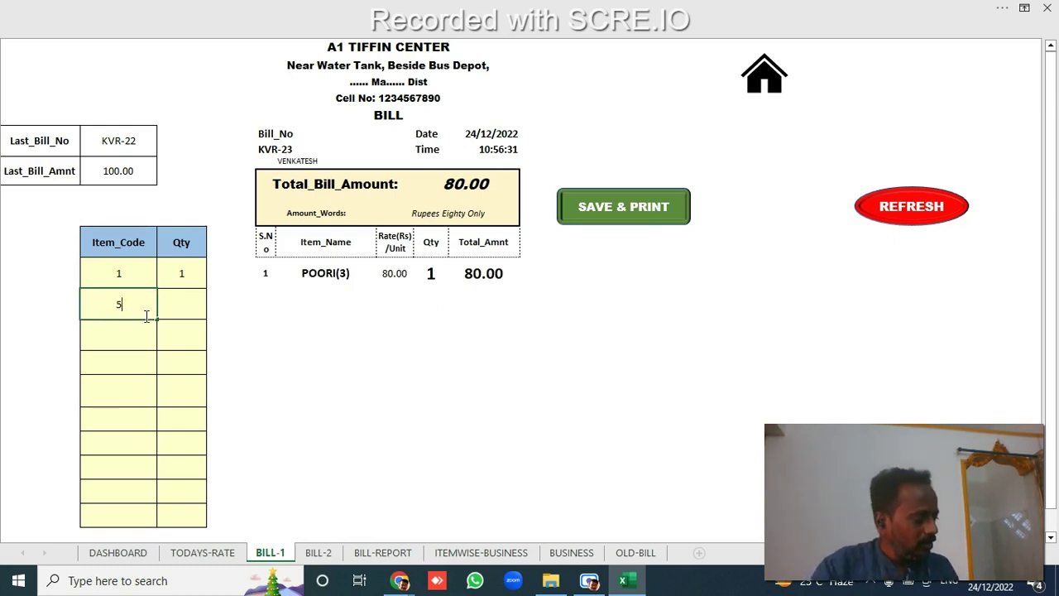
key("Return")
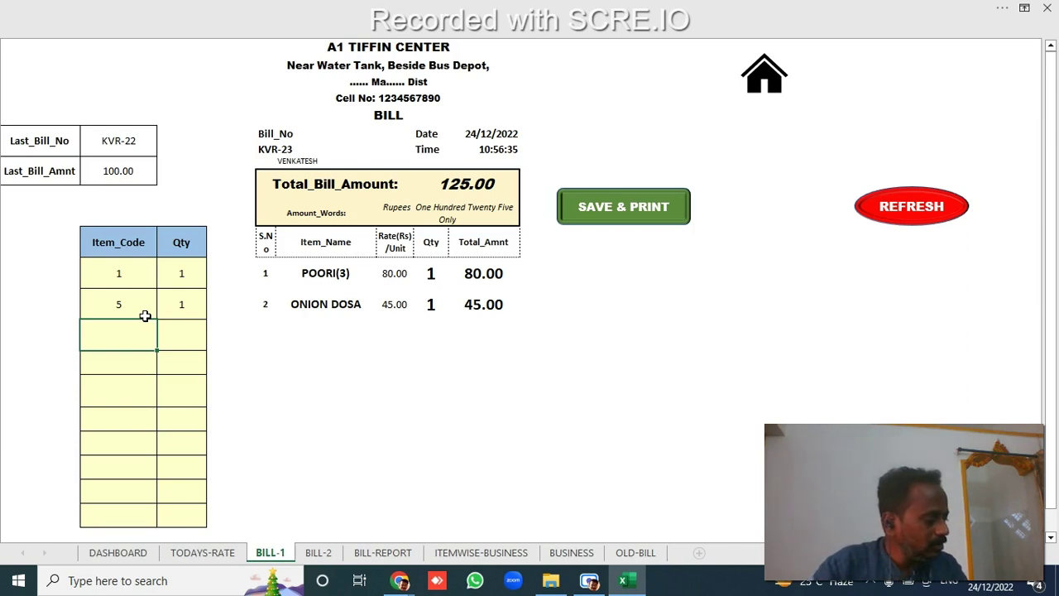
type("3")
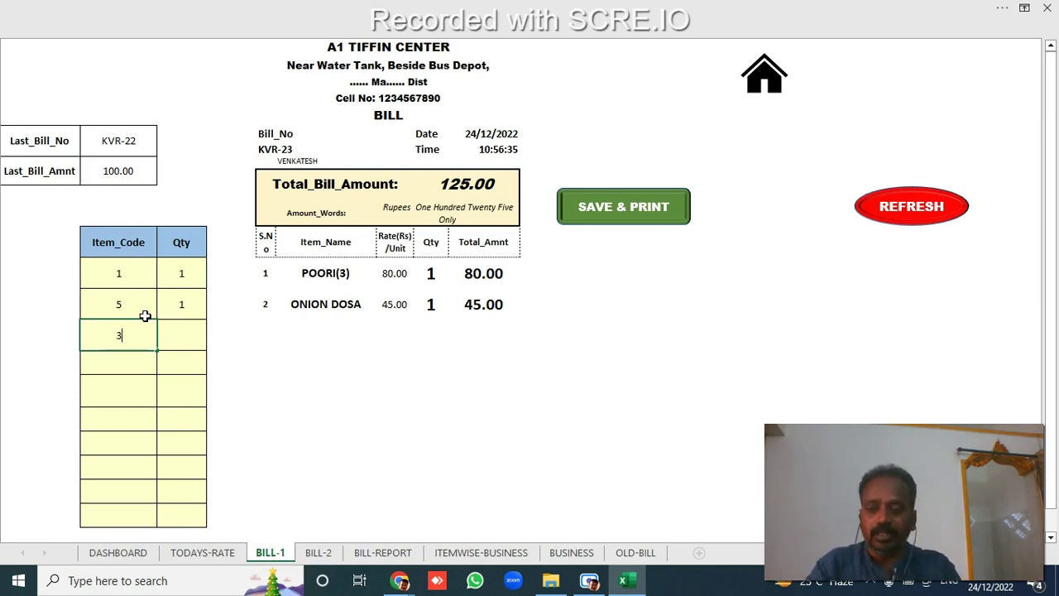
key("Tab")
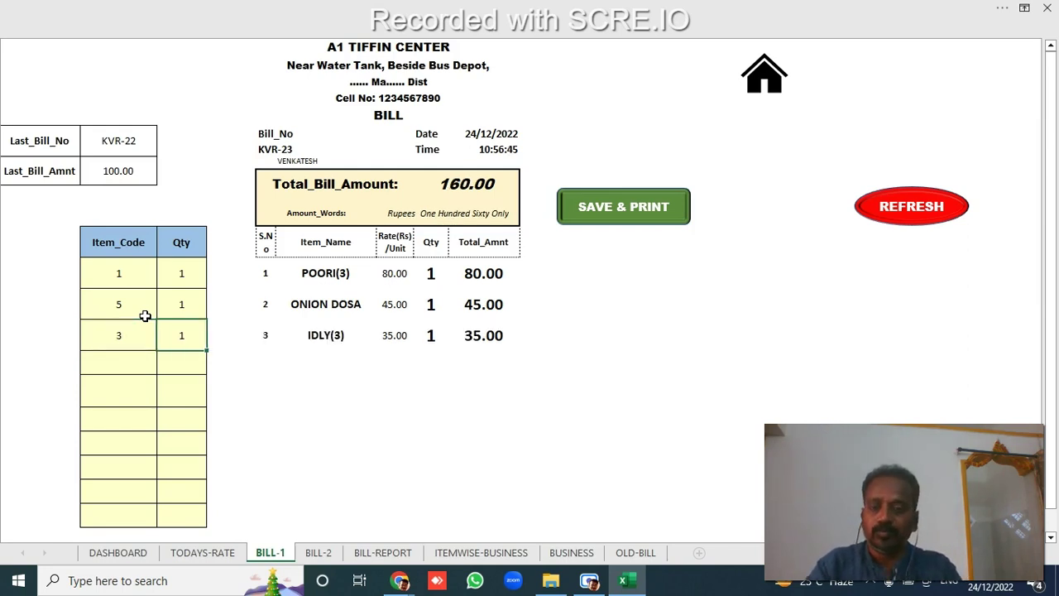
type("4")
key("Return")
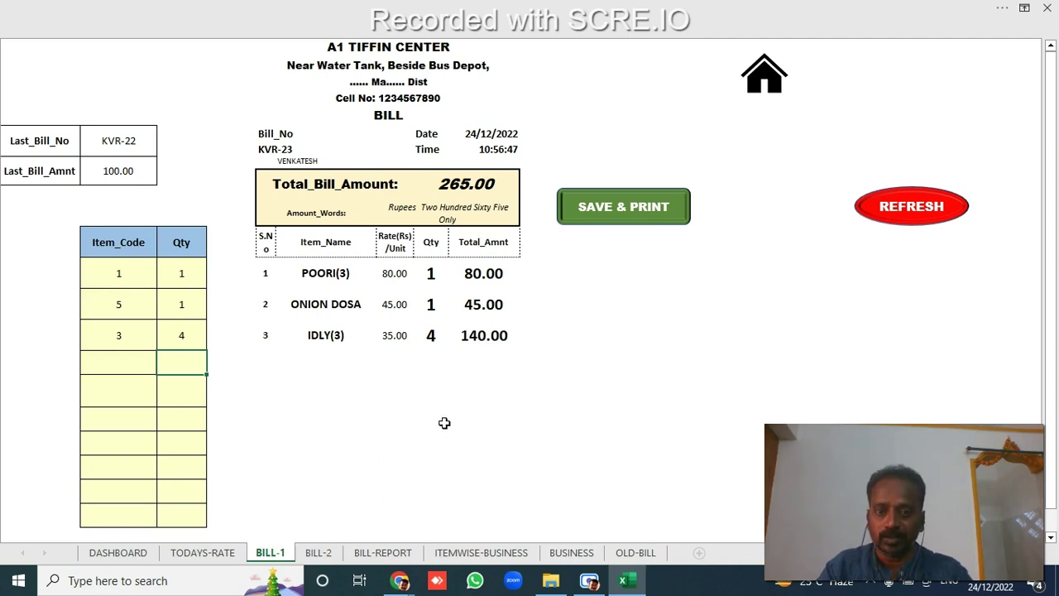
left_click(742, 345)
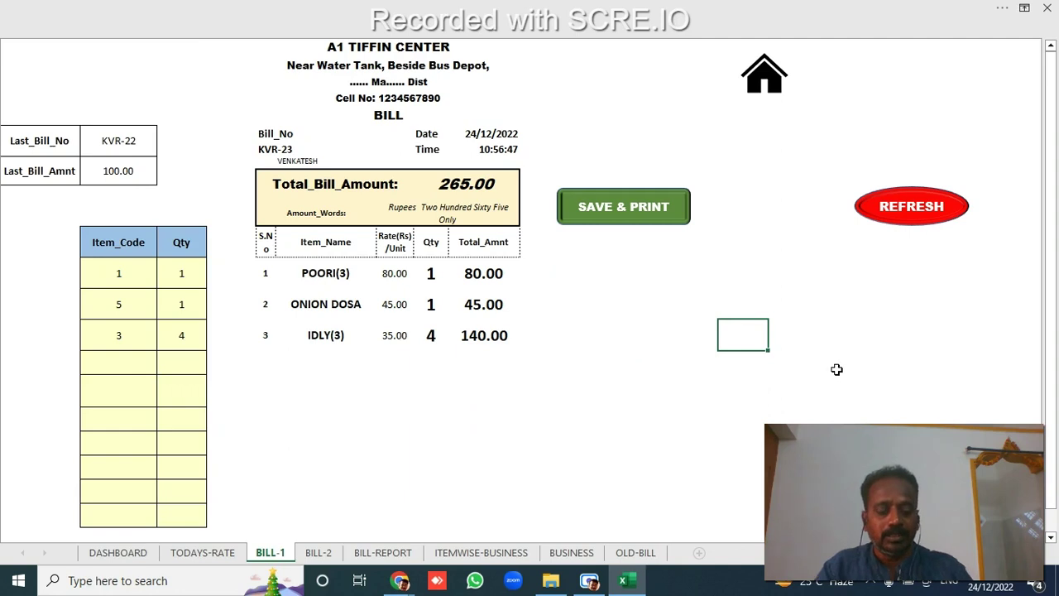
key("Delete")
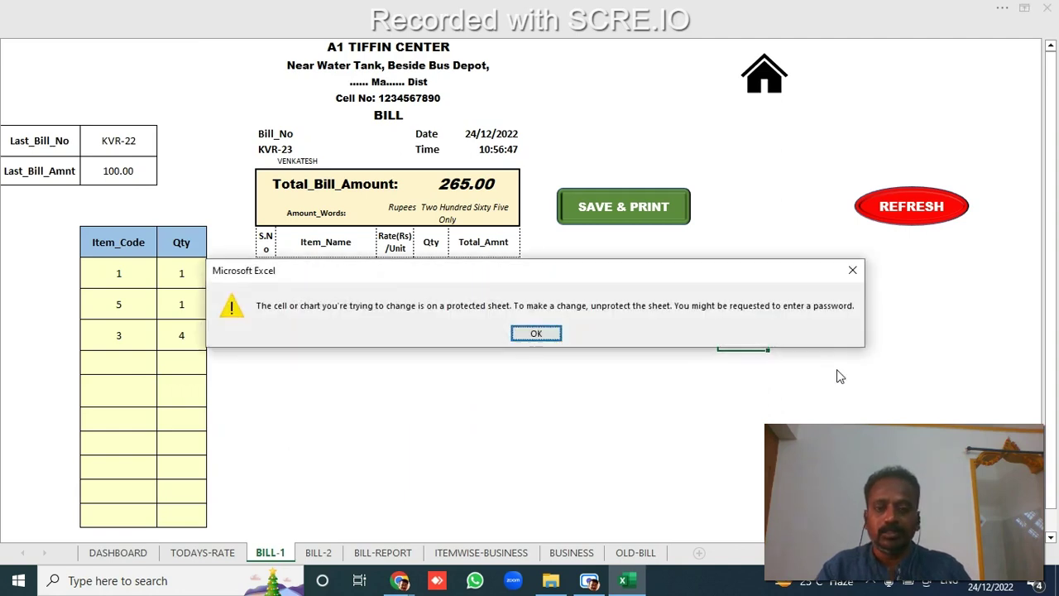
left_click(536, 333)
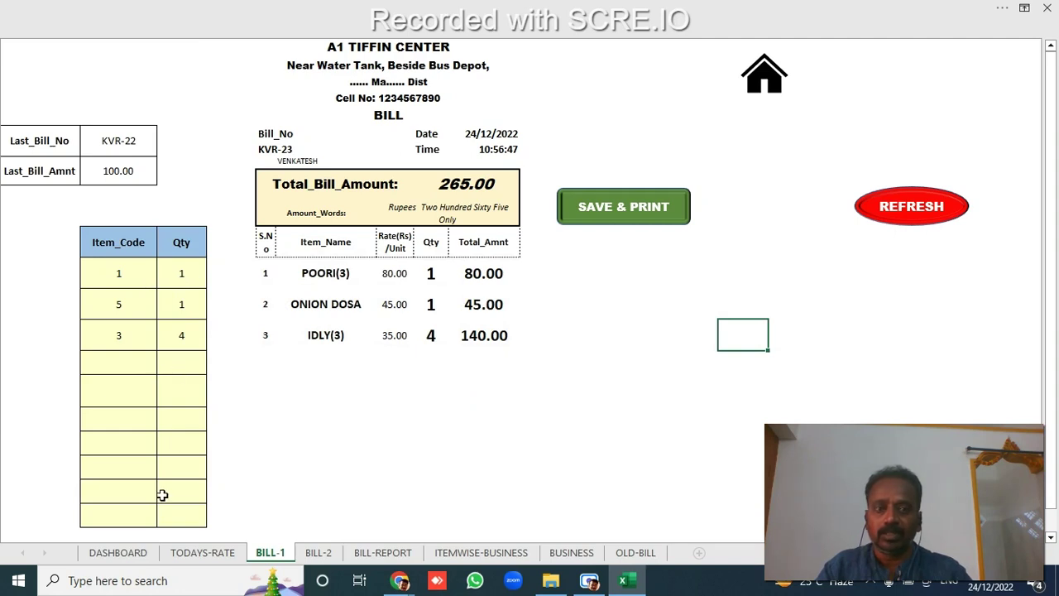
left_click(319, 338)
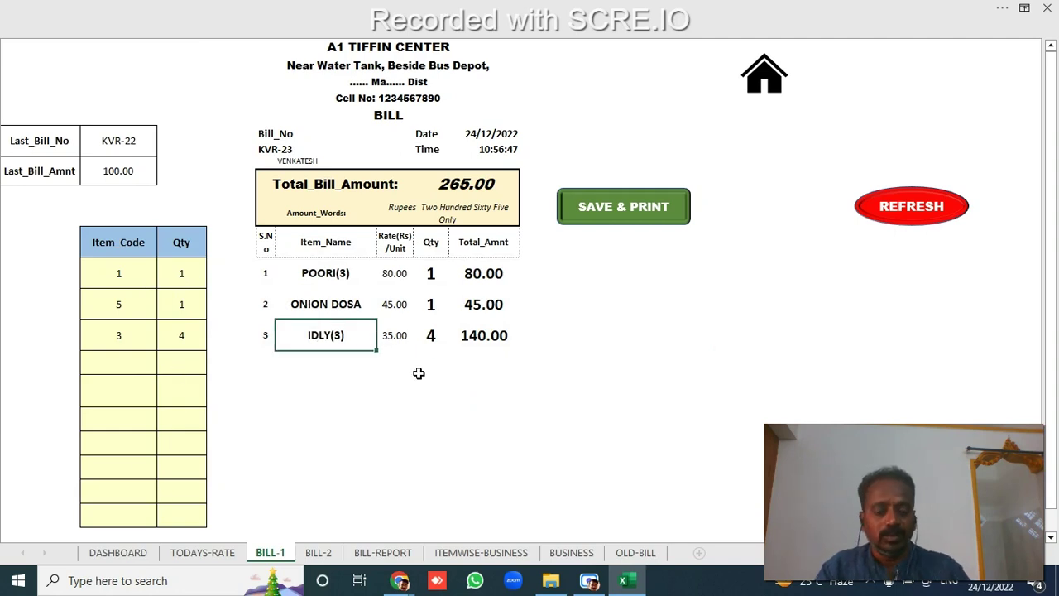
key("Delete")
key("Return")
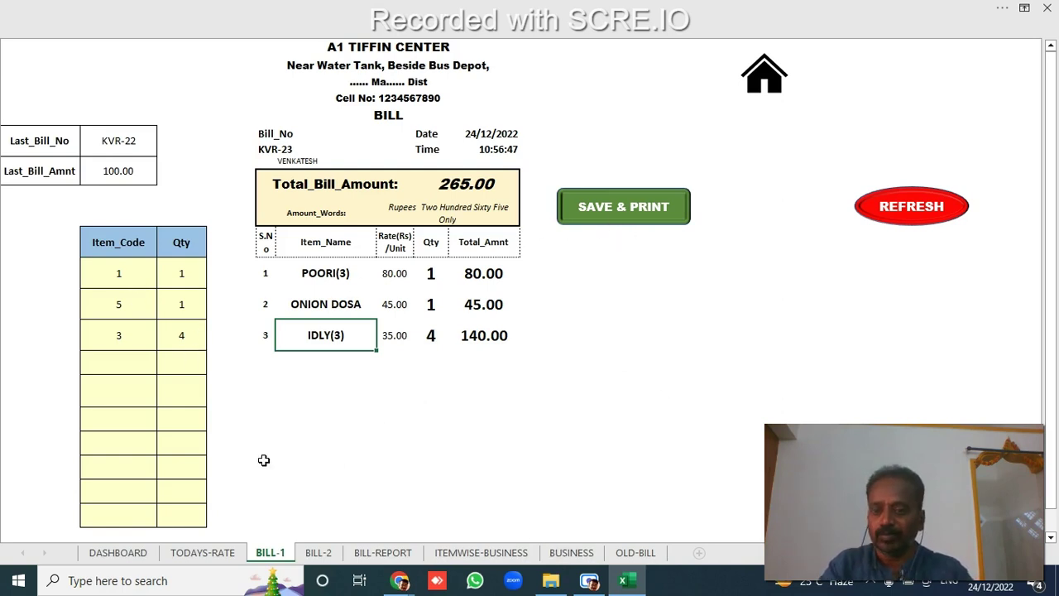
- Save and print bill KVR-23 and dismiss the confirmation, leaving blank bill KVR-24
left_click(590, 581)
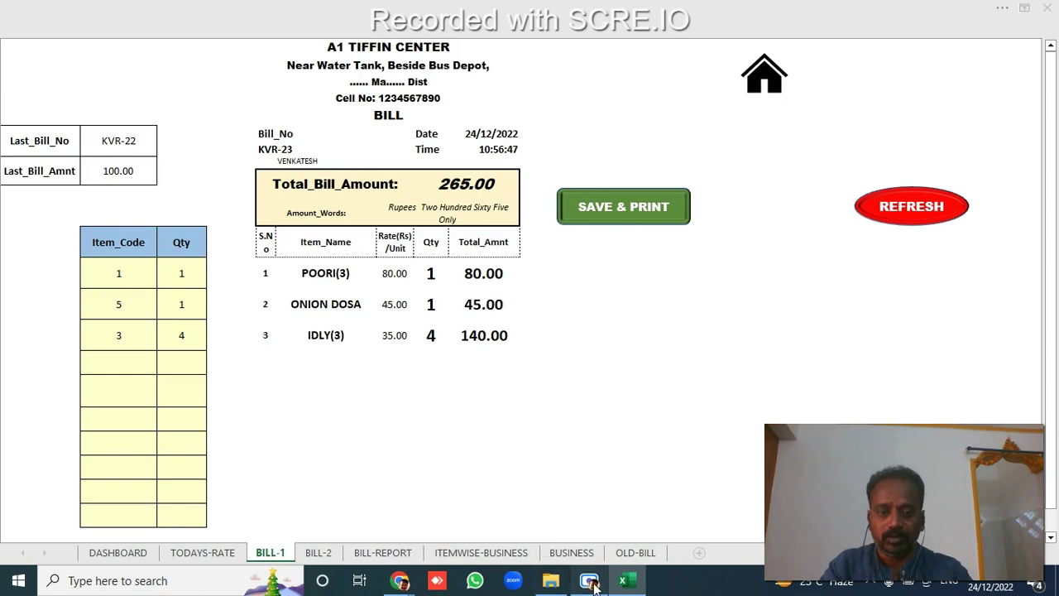
left_click(681, 530)
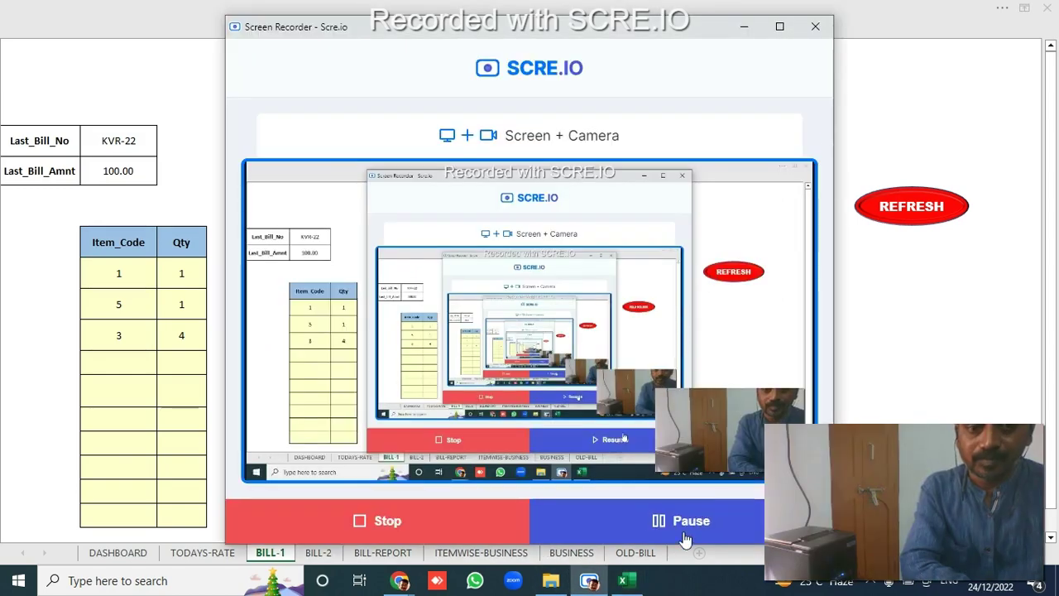
left_click(743, 27)
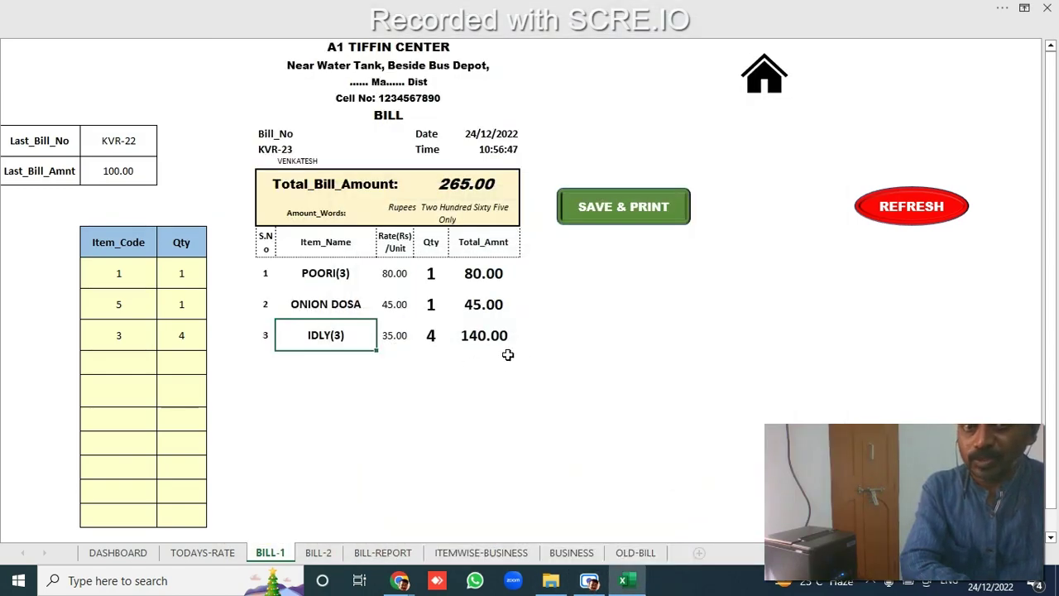
left_click(617, 217)
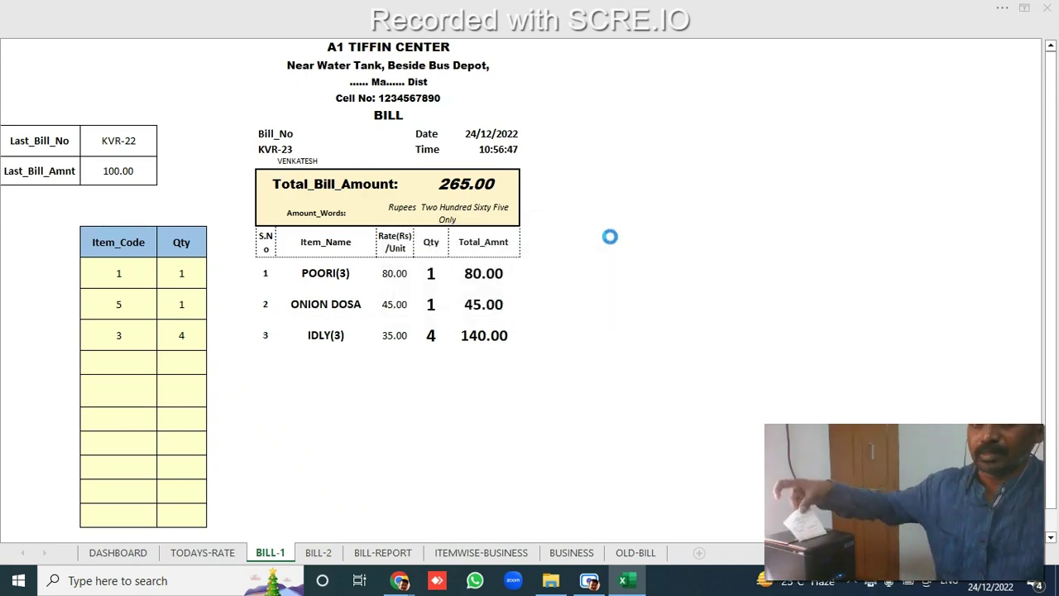
left_click(603, 345)
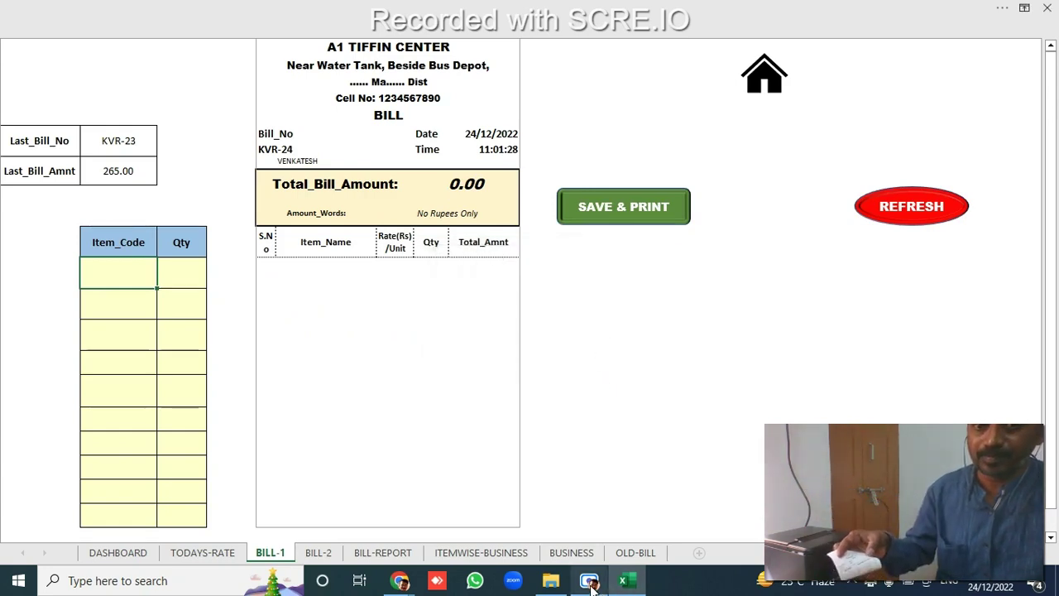
- Use the taskbar, then close the window at the top right
mouse_move(592, 585)
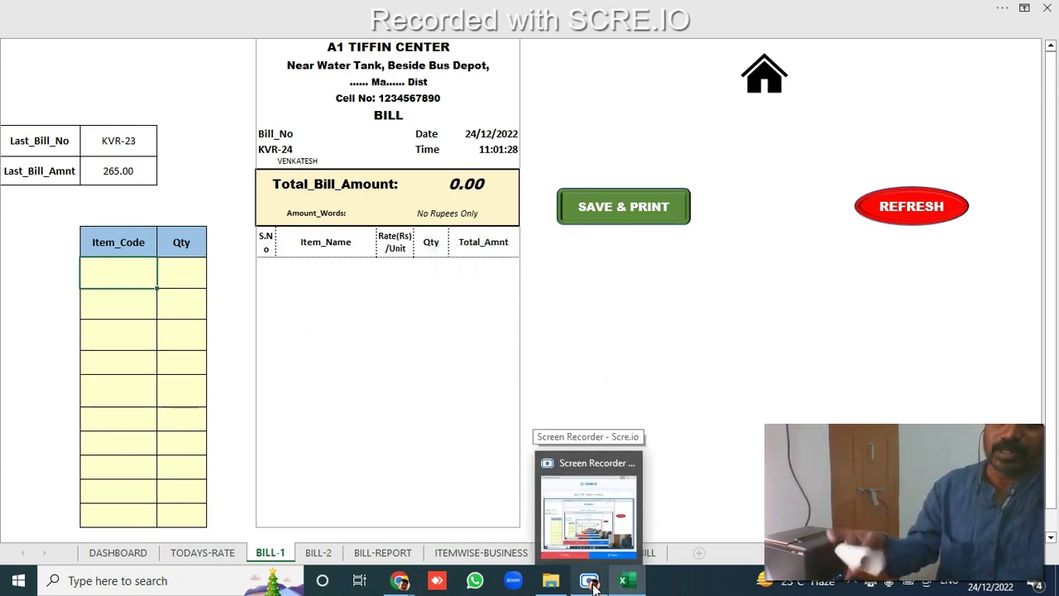
mouse_move(633, 586)
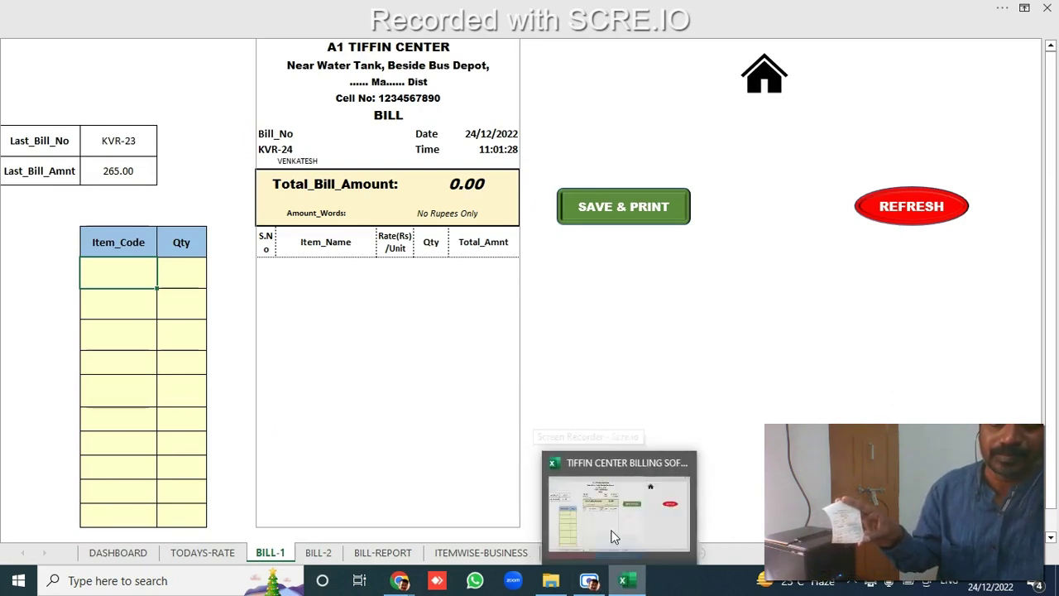
left_click(591, 583)
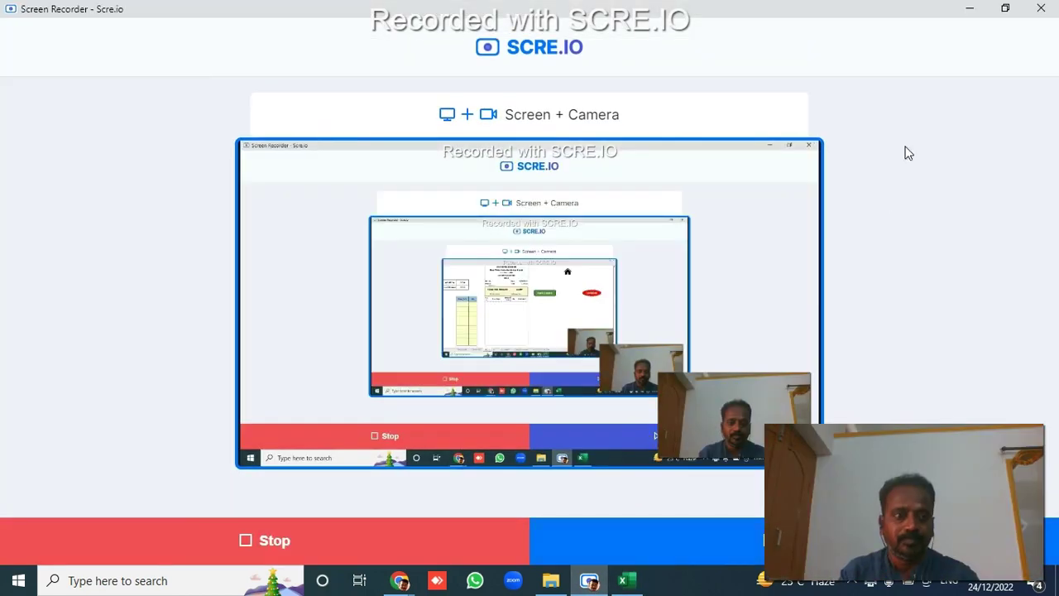
left_click(968, 8)
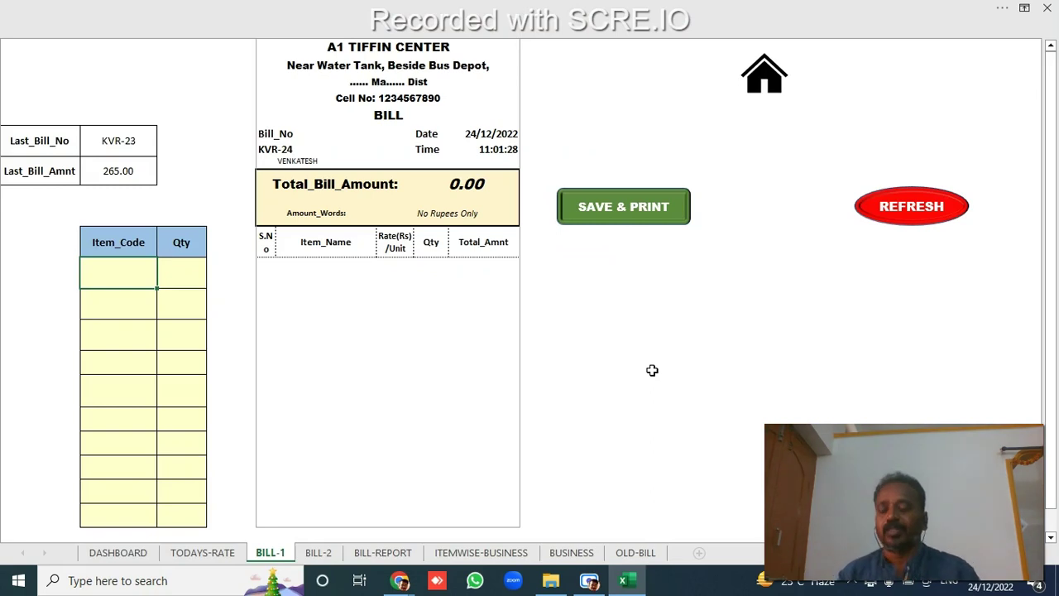
- On the BILL-2 sheet, enter item code 2 (VADA(2)) with quantity 1
left_click(320, 554)
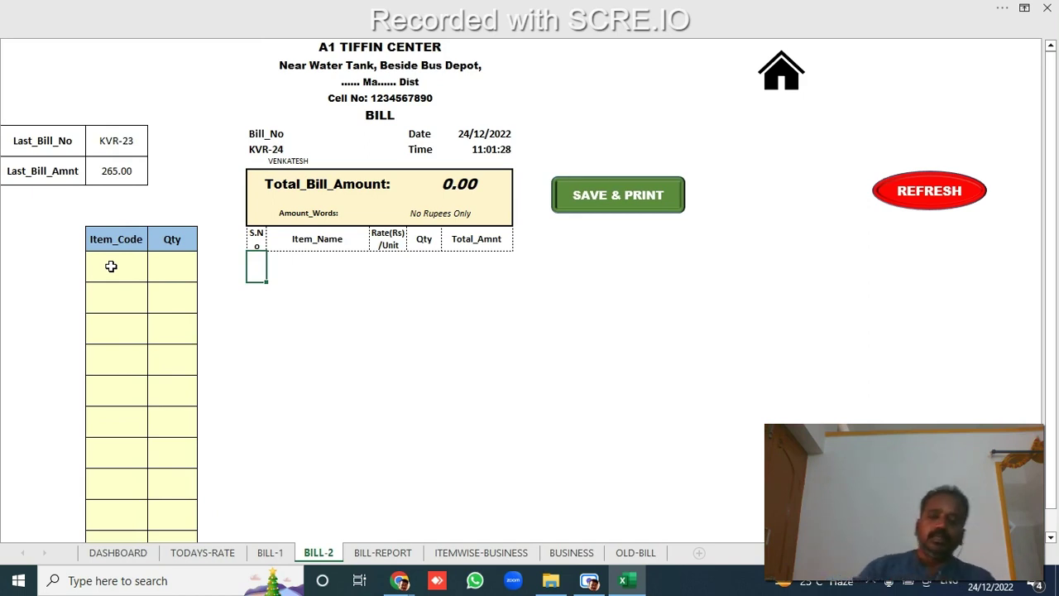
left_click(114, 268)
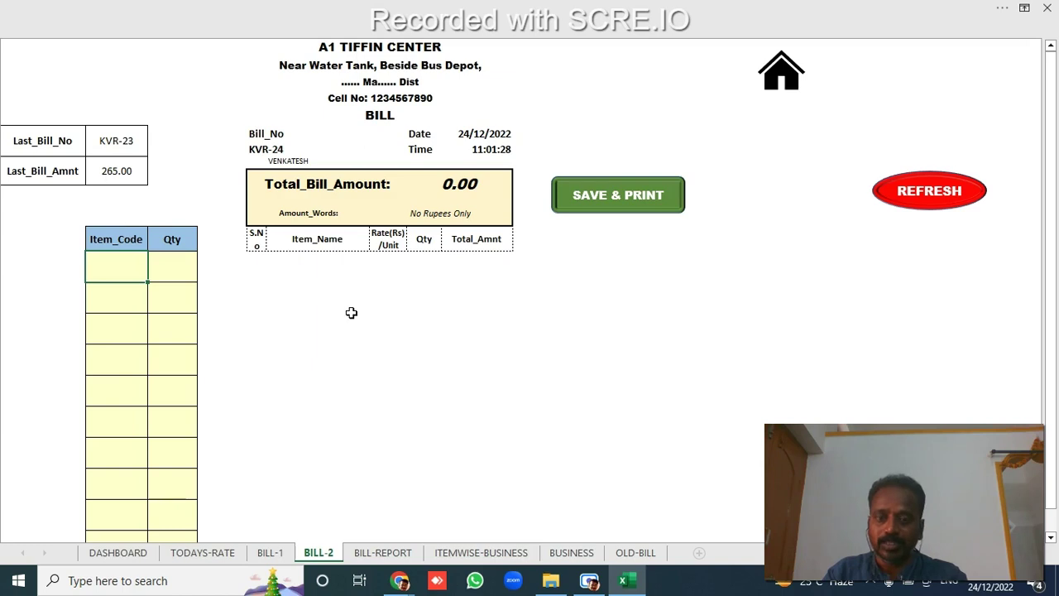
type("2")
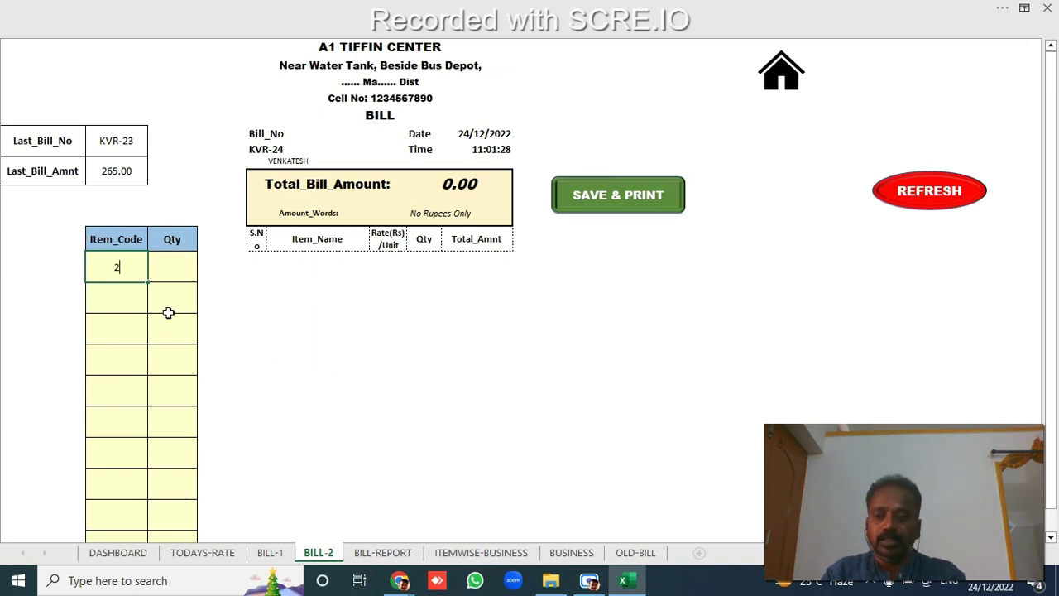
key("Tab")
type("1")
key("Return")
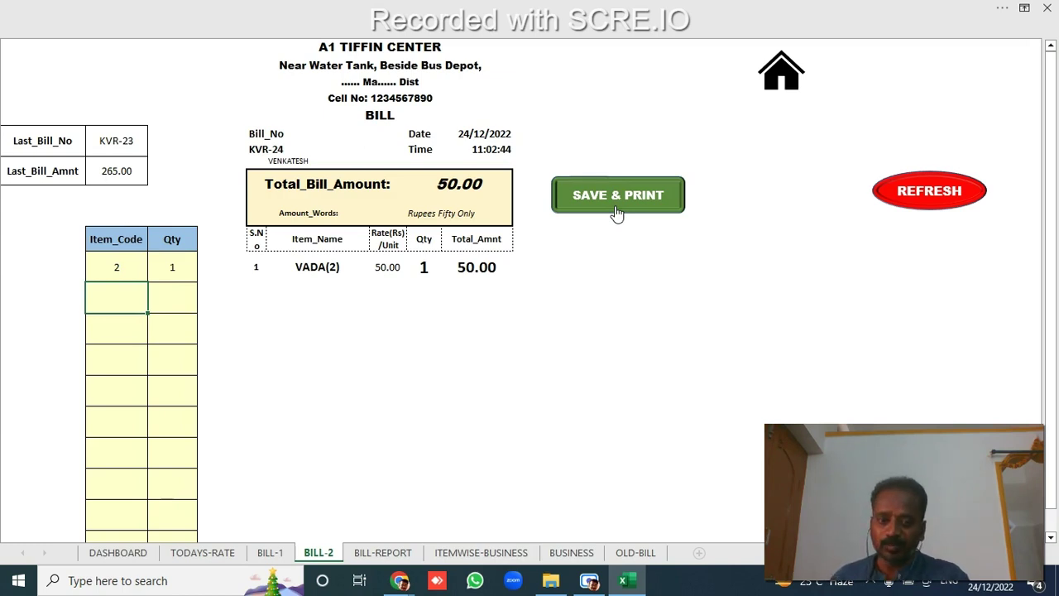
- Save and print bill KVR-24 for 50.00, leaving blank bill KVR-25
left_click(616, 210)
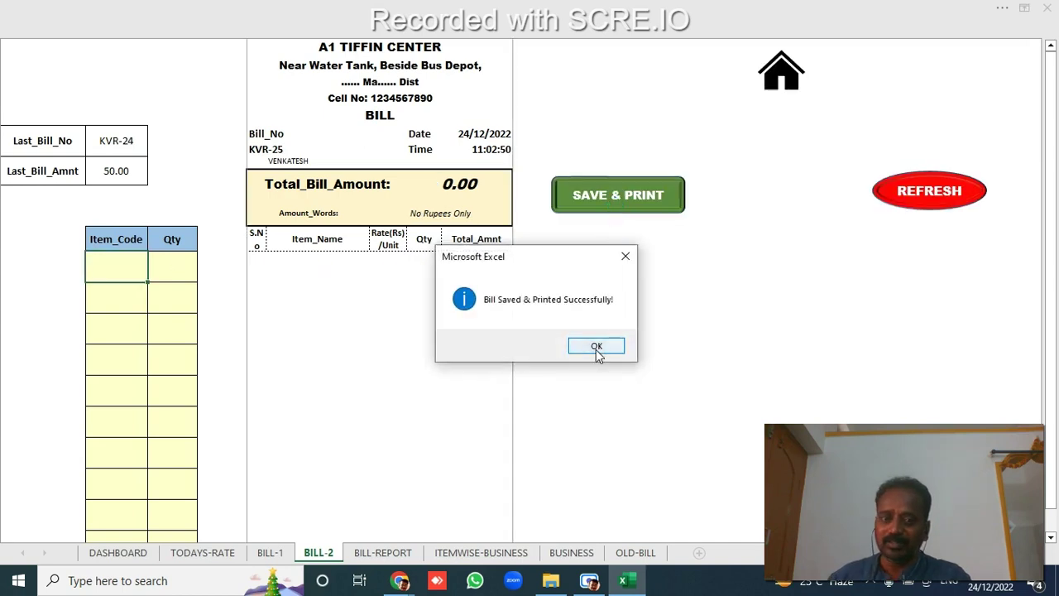
left_click(597, 347)
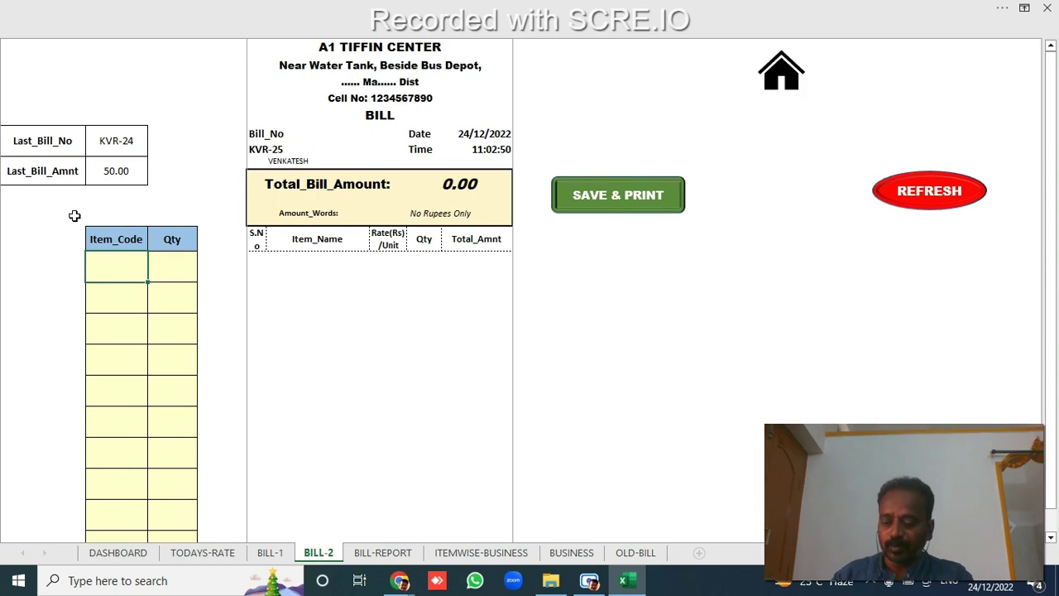
left_click(121, 170)
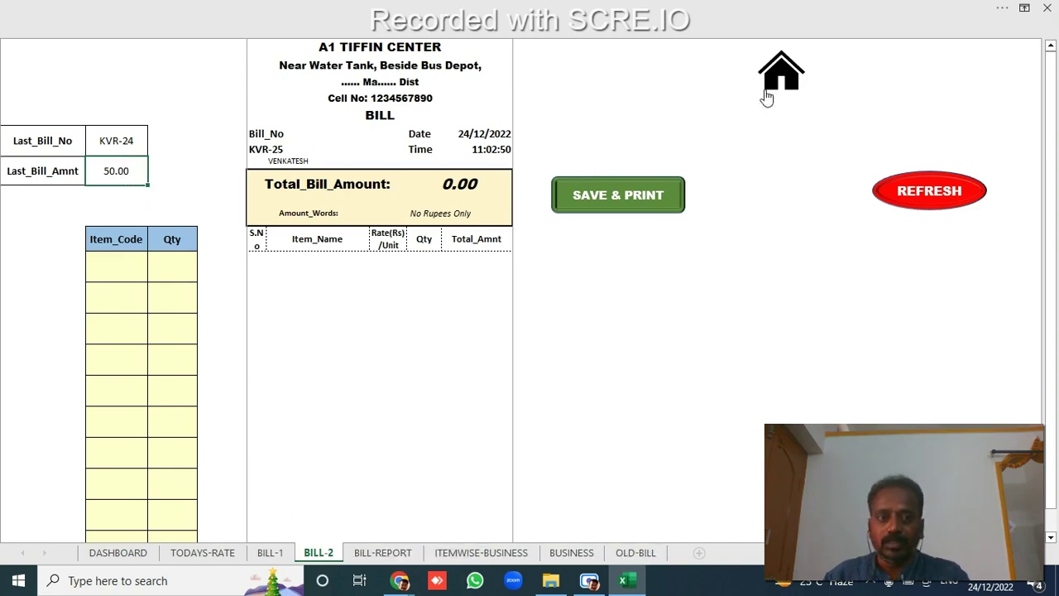
- Open the old bill viewer from the dashboard and browse to saved bill KVR-21
left_click(776, 76)
left_click(888, 288)
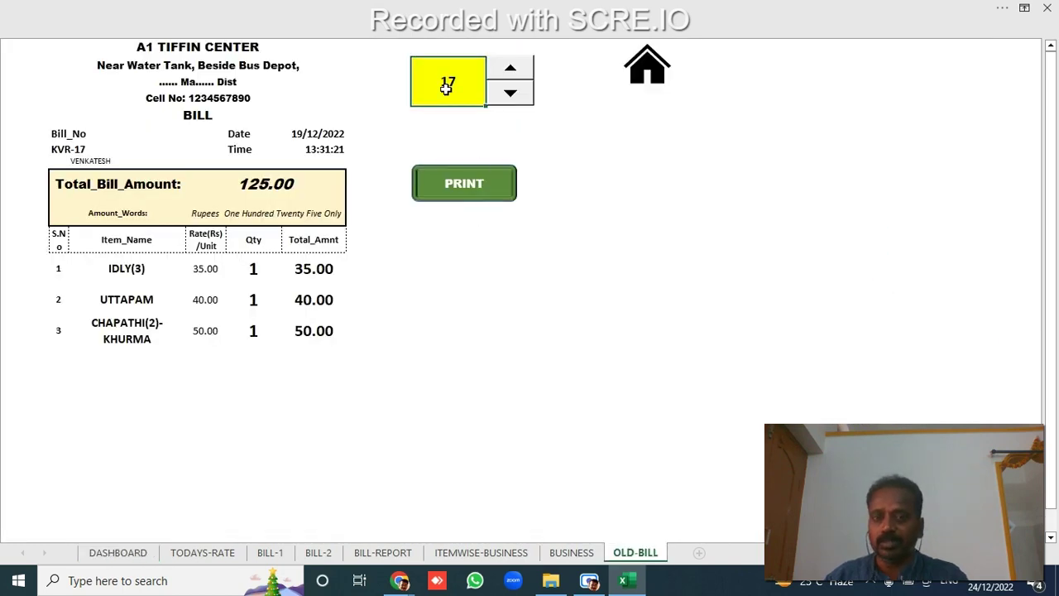
left_click(512, 74)
left_click(512, 73)
left_click(513, 74)
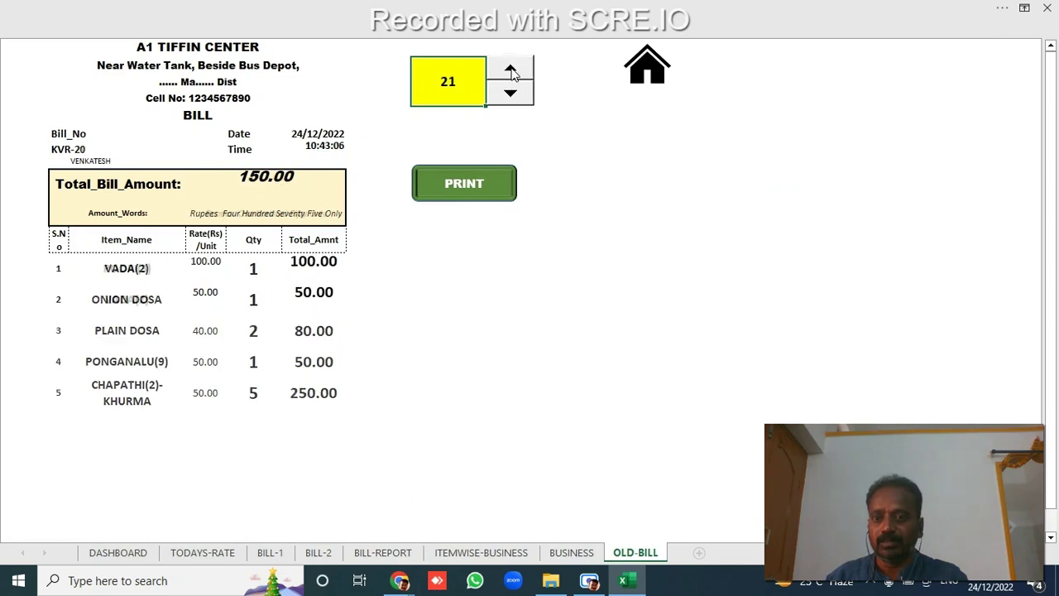
left_click(512, 74)
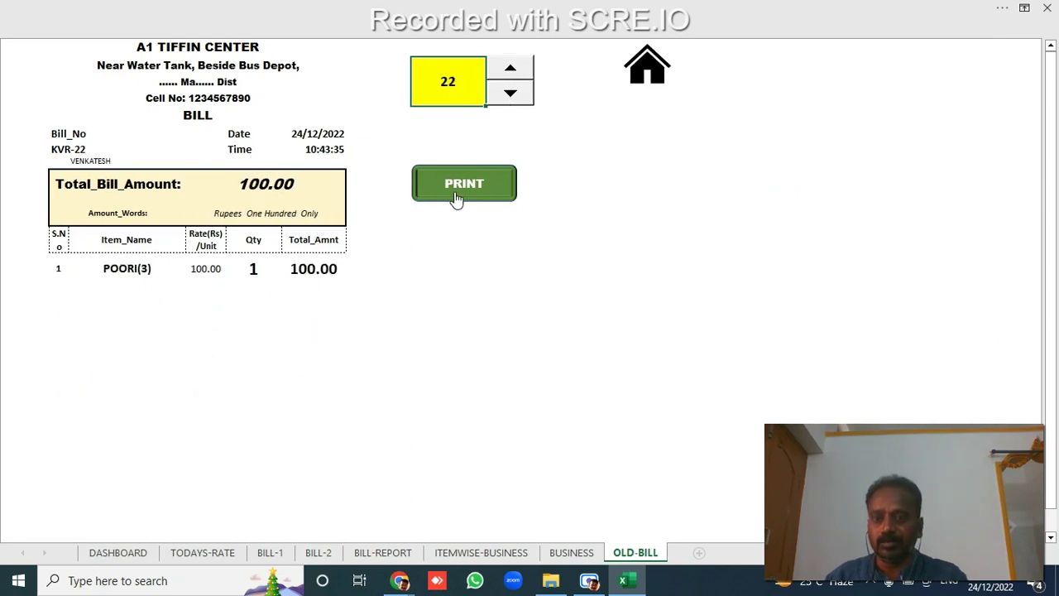
left_click(511, 92)
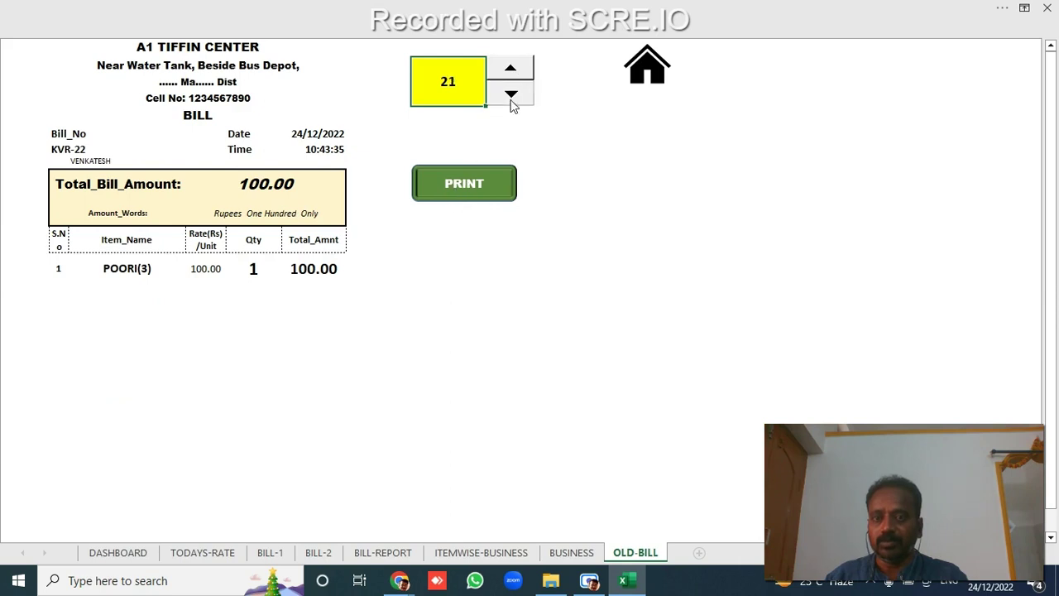
- Reprint old bill KVR-21 for 150.00 and return to the dashboard
left_click(462, 195)
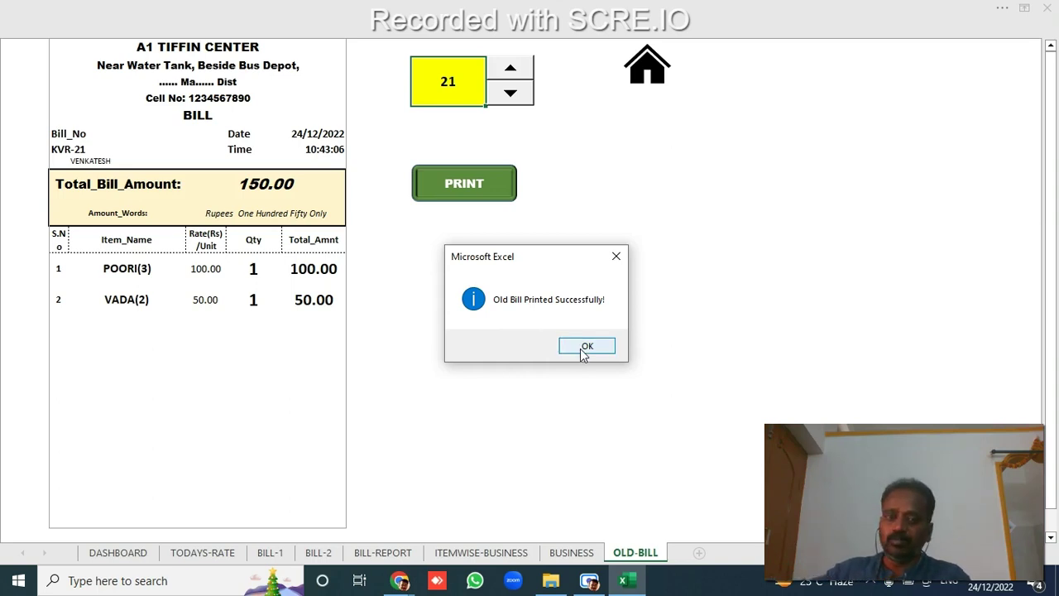
left_click(586, 347)
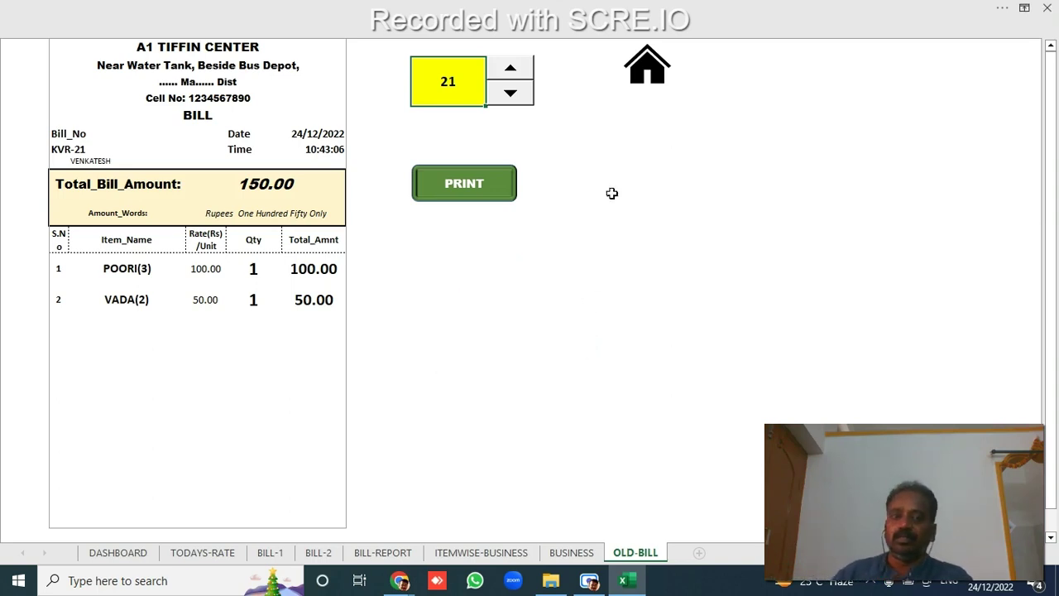
left_click(635, 76)
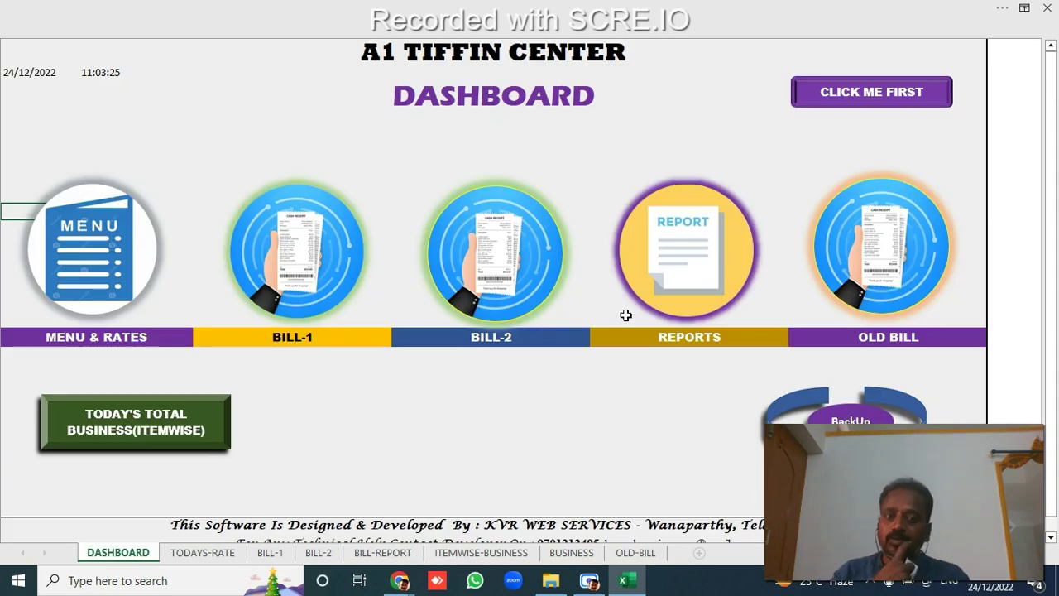
- Run REPORT-1 filtered by item code 2, showing VADA(2) sales totalling 410, then clear it
left_click(672, 307)
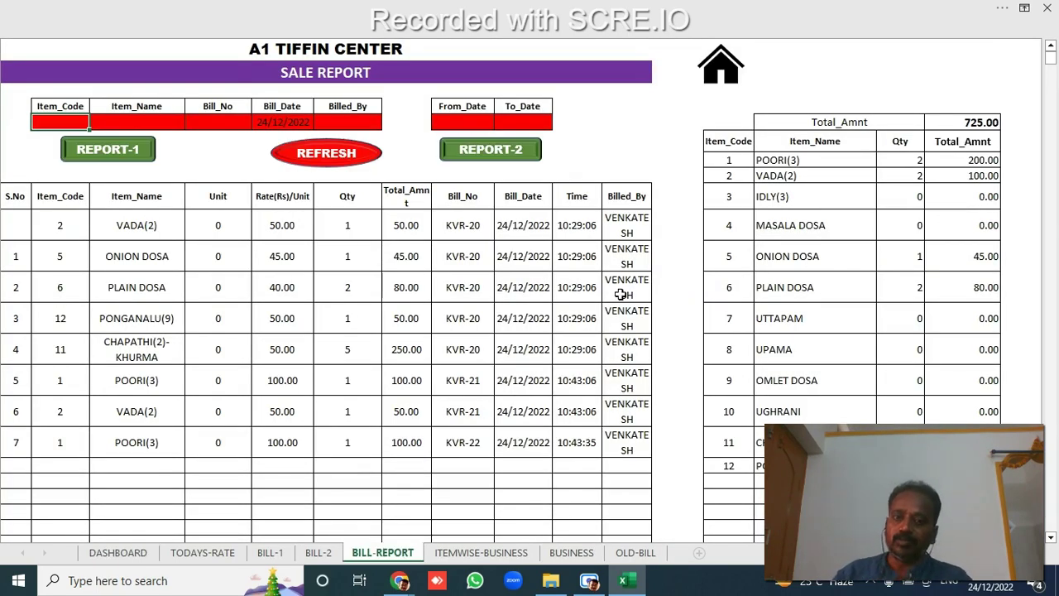
left_click(313, 163)
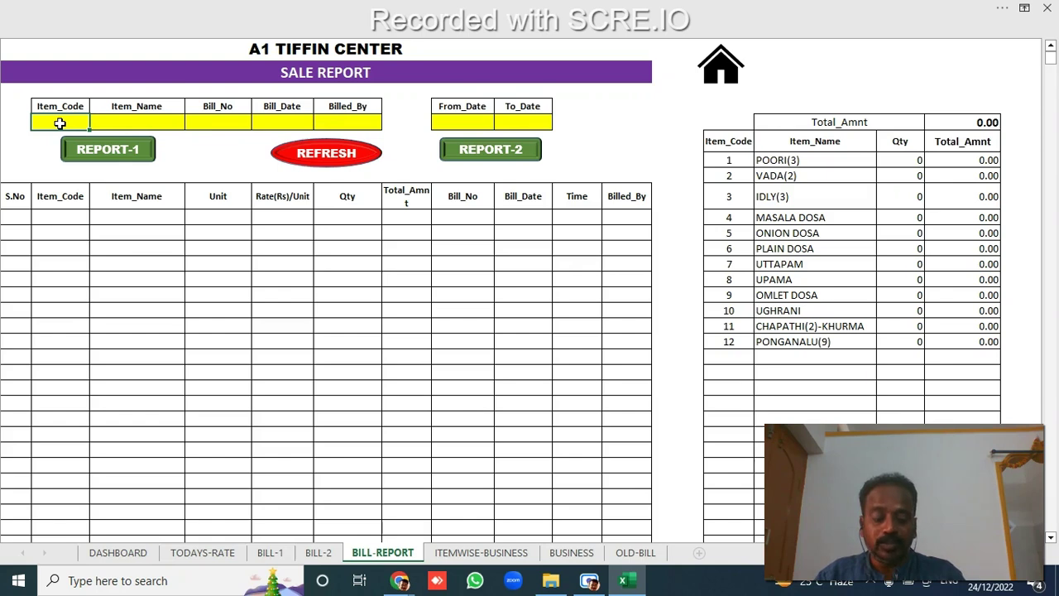
type("2")
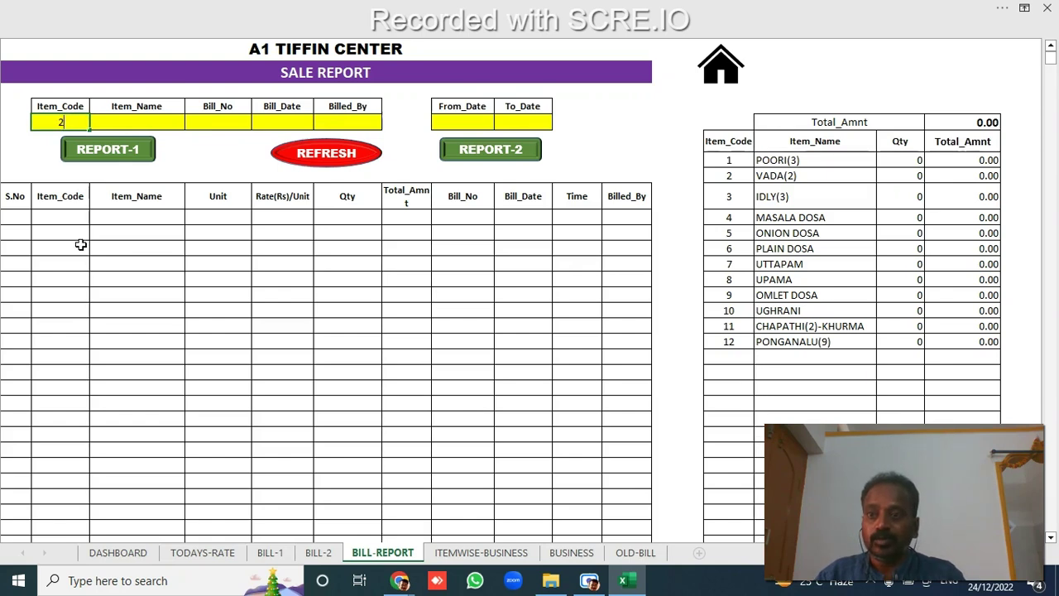
left_click(80, 244)
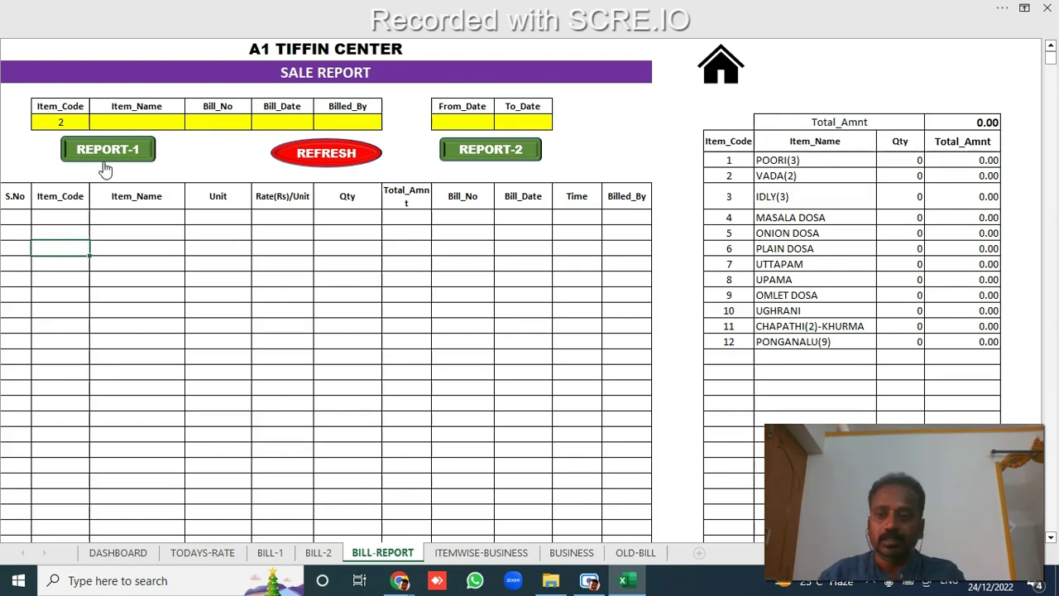
left_click(110, 152)
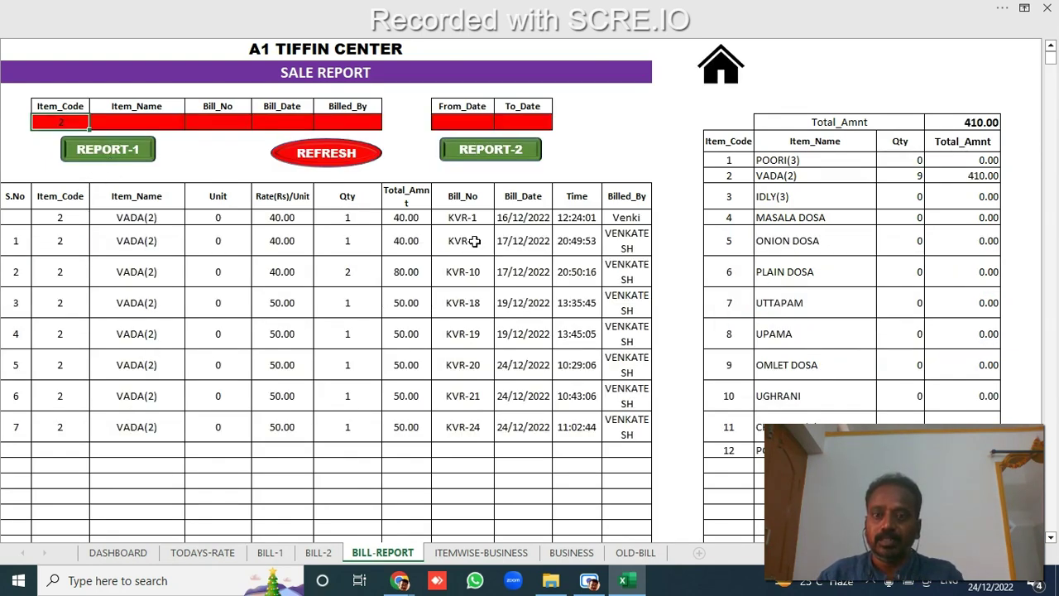
left_click(916, 176)
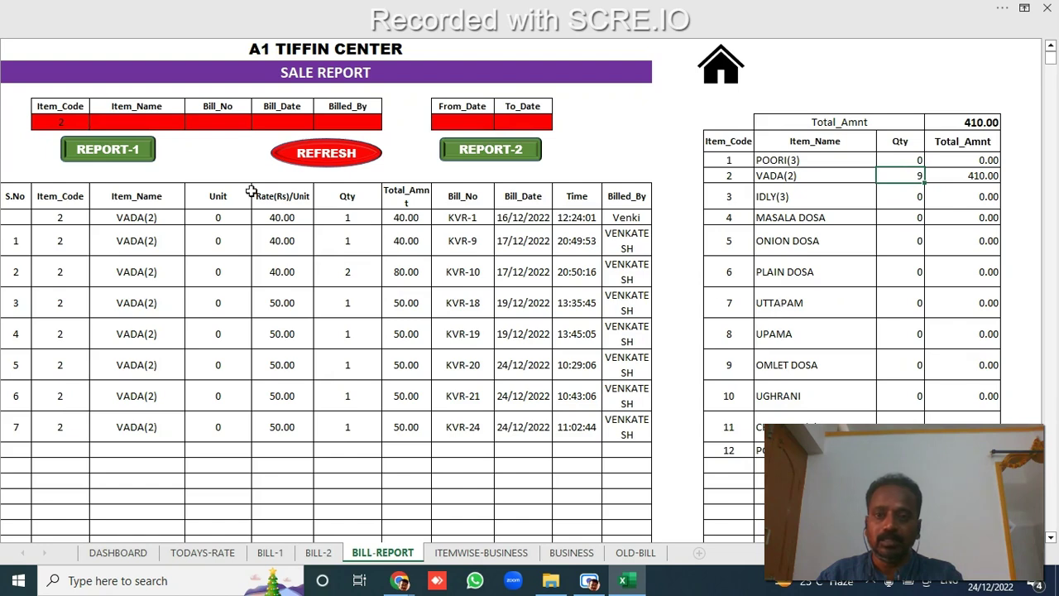
left_click(327, 159)
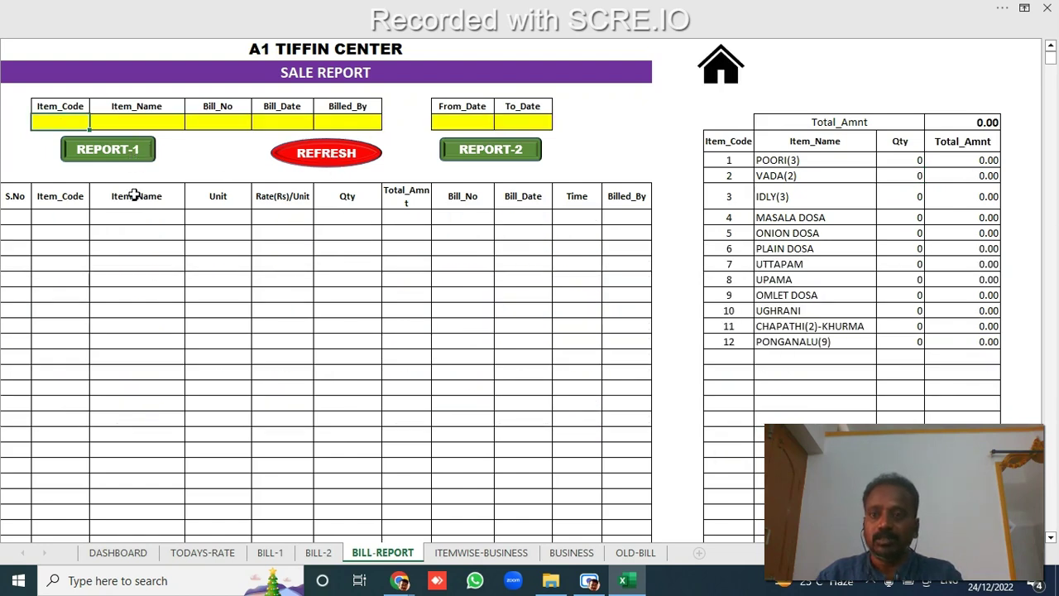
- Run REPORT-1 filtered by item name 'ID' to list eight IDLY(3) bills totalling 385.00
left_click(167, 122)
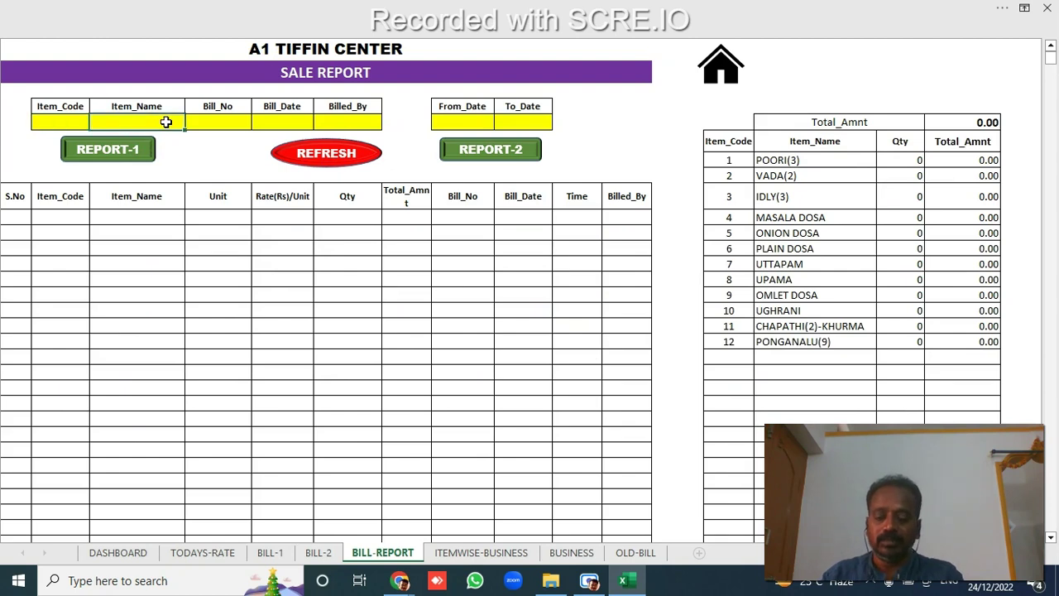
type("ID")
left_click(96, 292)
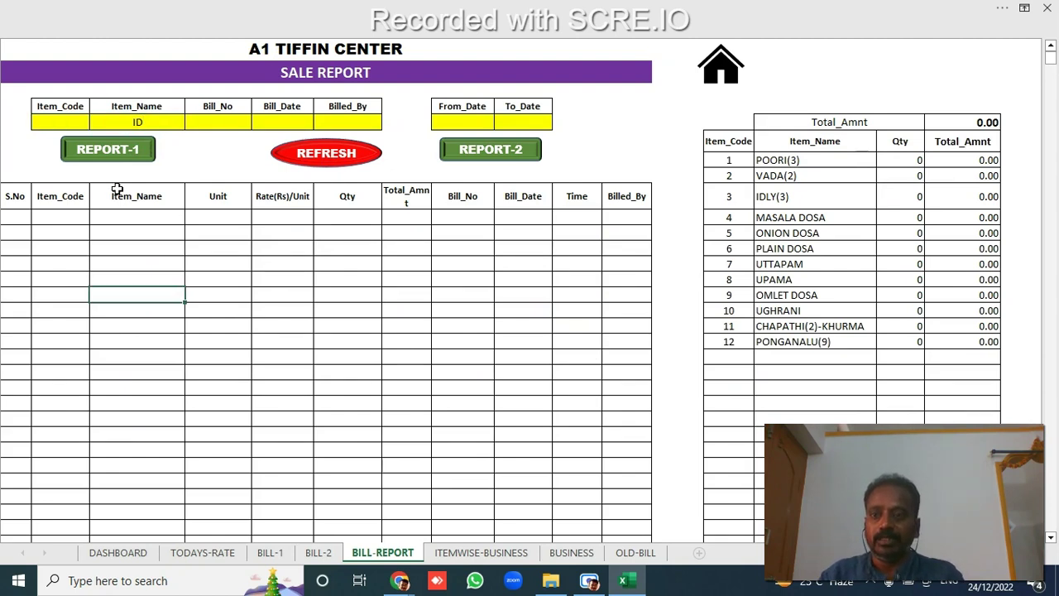
left_click(116, 154)
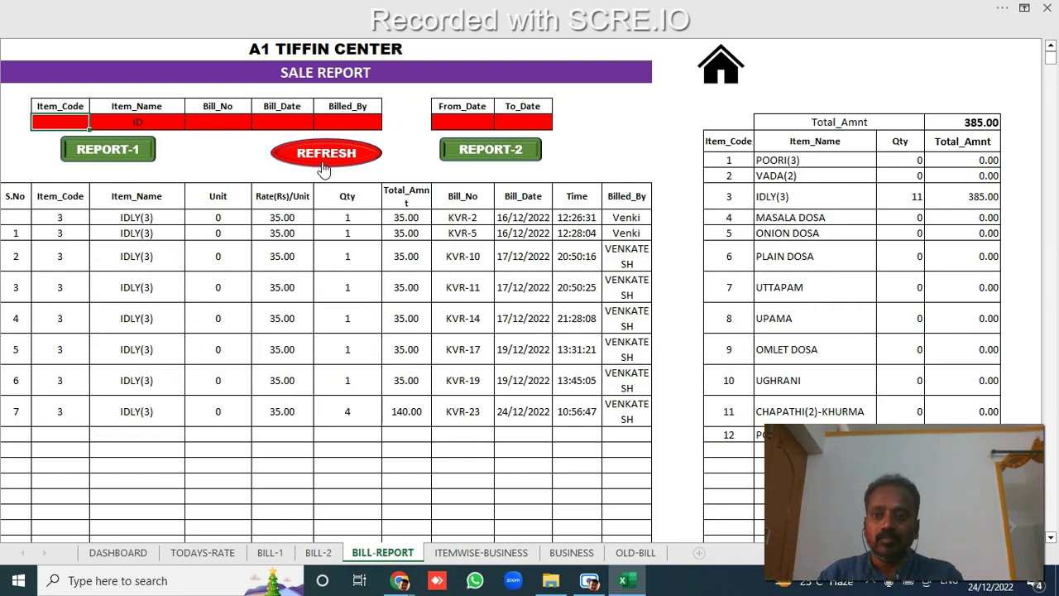
- Show the sale report for bill KVR-24 (50.00), then clear it
left_click(222, 122)
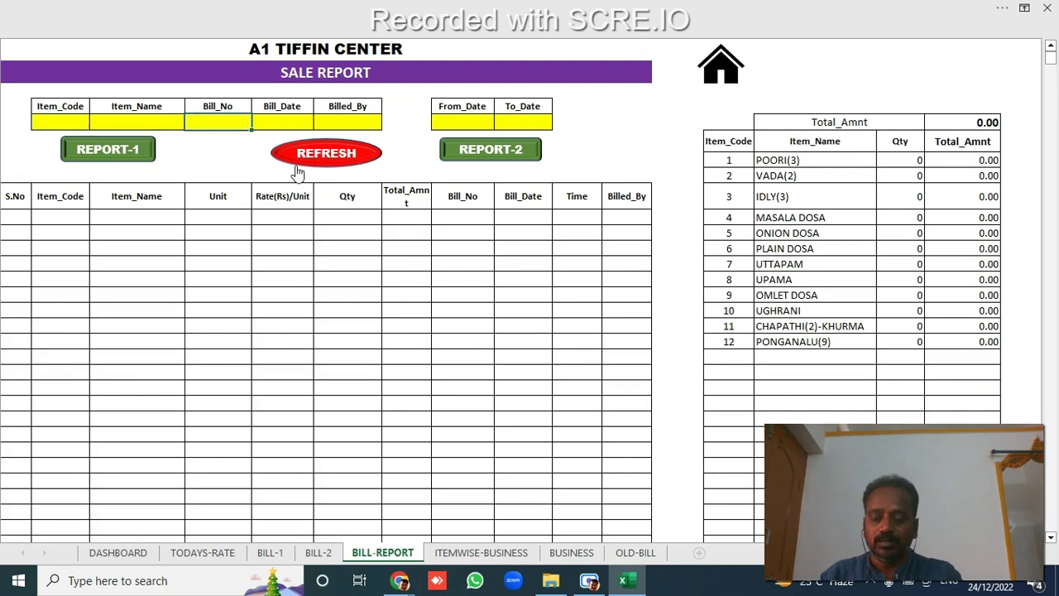
type("k4")
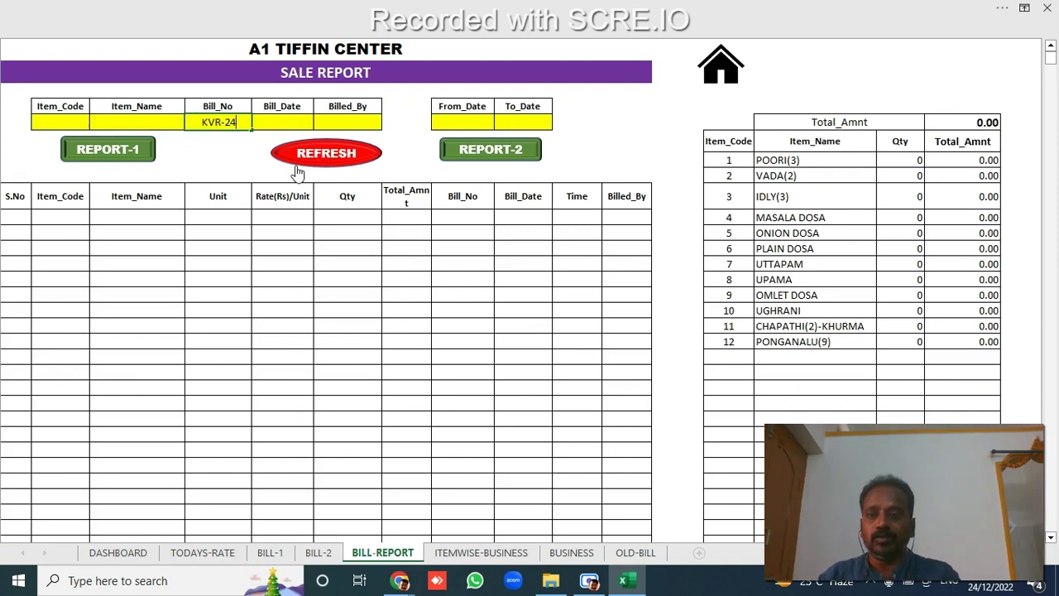
left_click(172, 296)
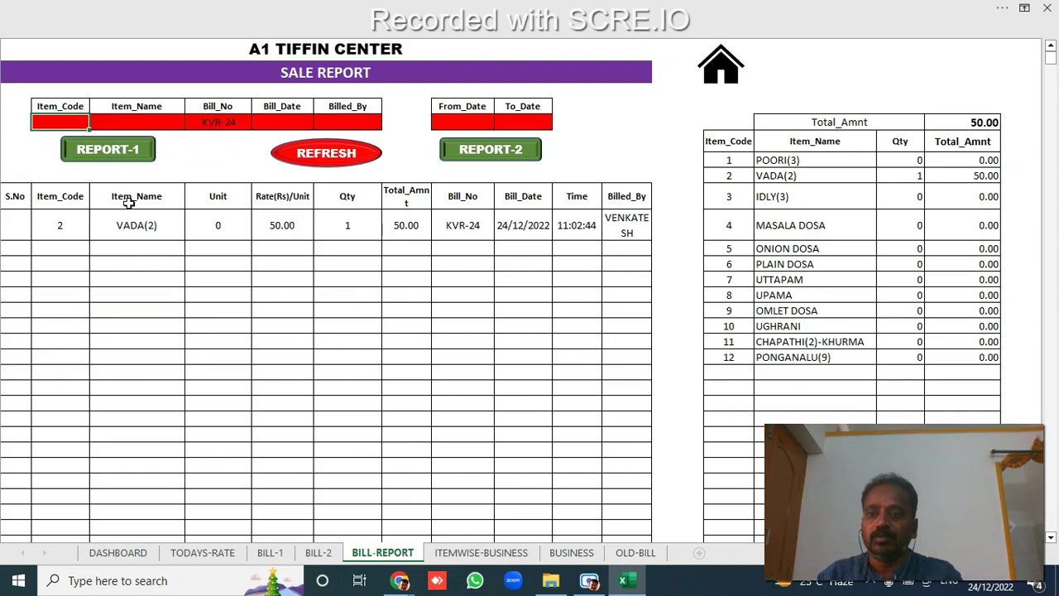
left_click(319, 156)
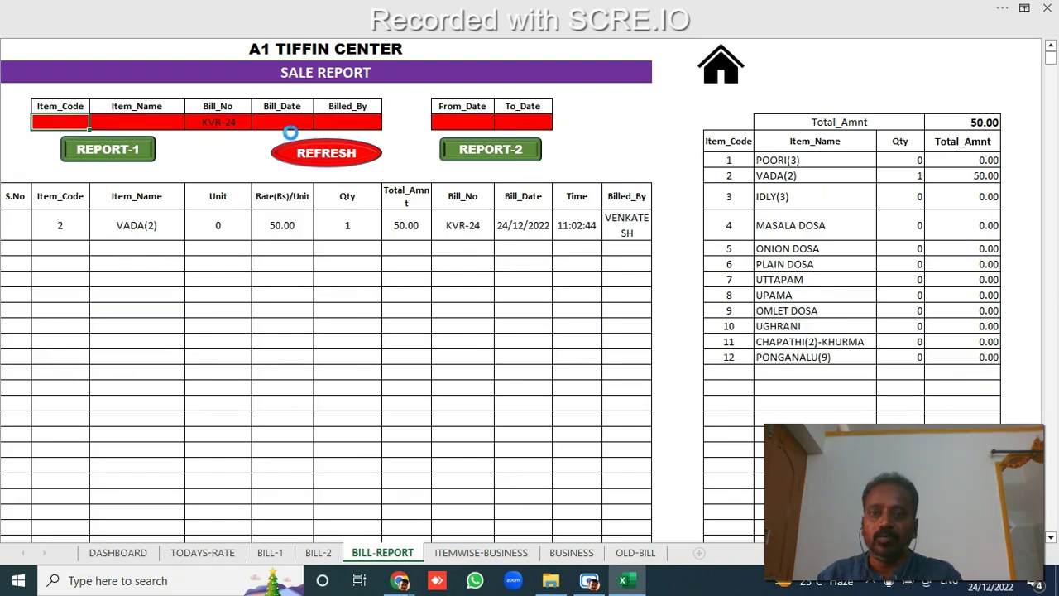
- Filter the sale report by the biller's name, showing 3800.00 in sales, then clear it
left_click(340, 126)
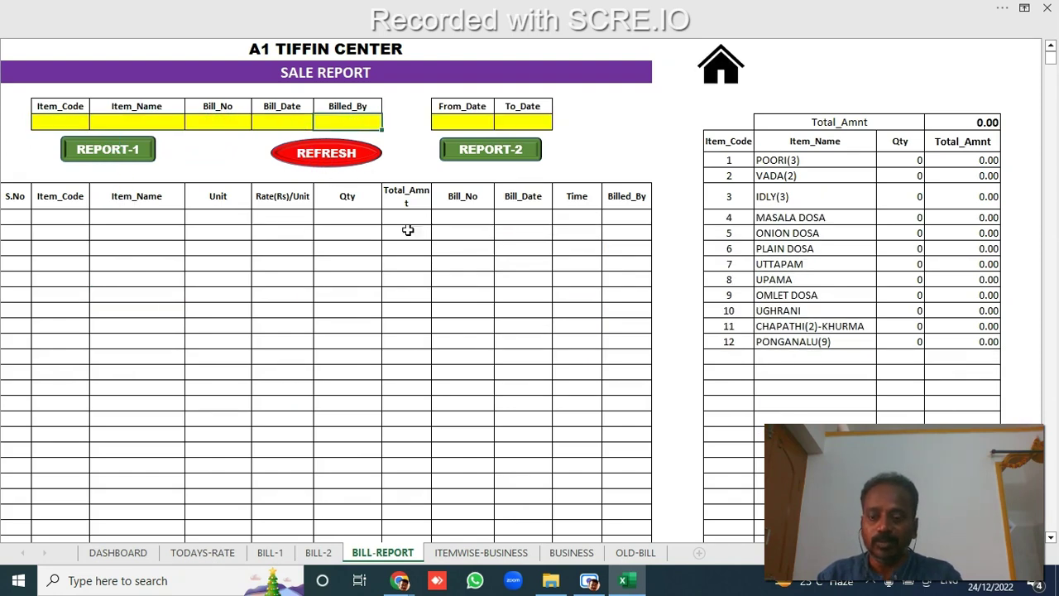
type("VENK")
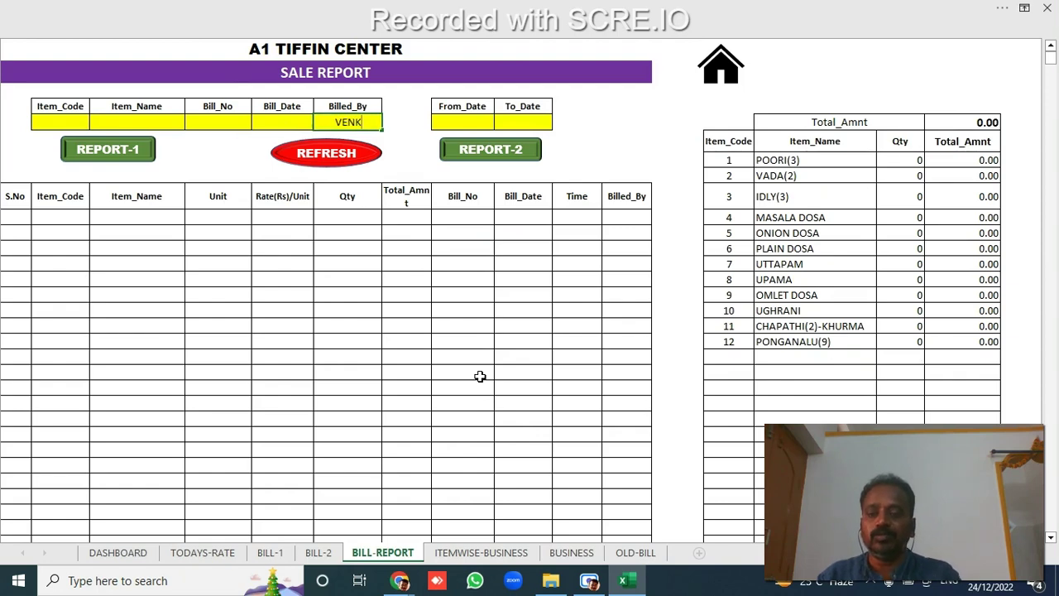
left_click(136, 323)
left_click(112, 155)
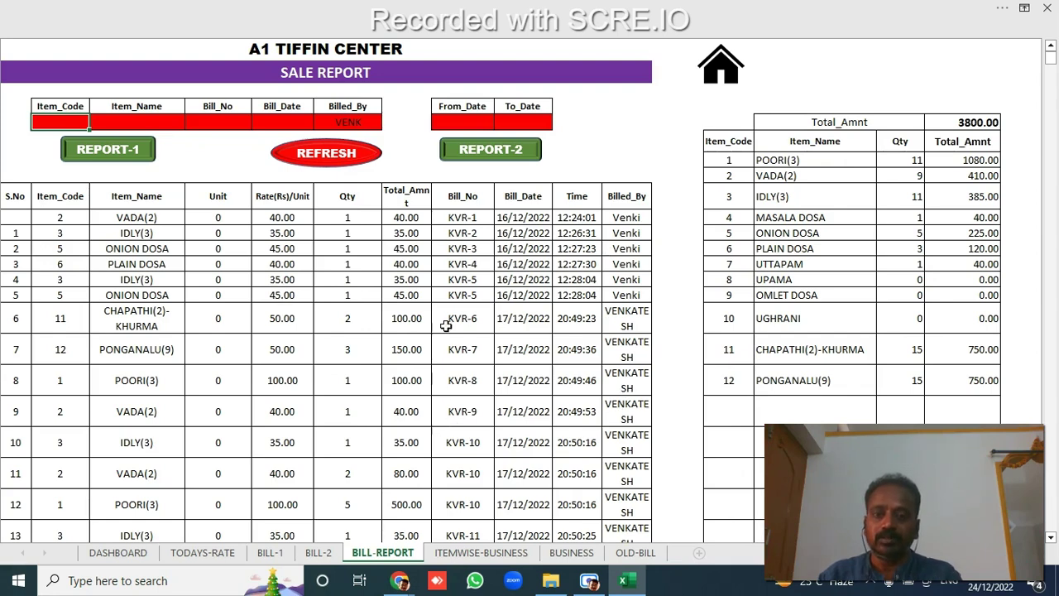
left_click(340, 161)
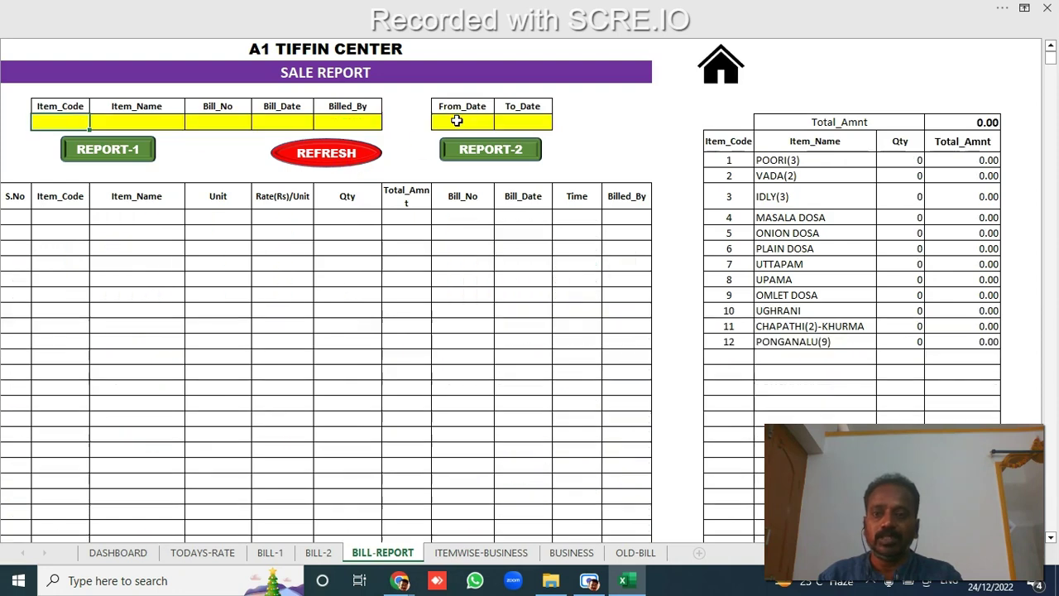
- Run REPORT-2 for 01/04/2022 to 24/12/2022, totalling 3800.00, and return to the dashboard
left_click(455, 121)
type("01/04/")
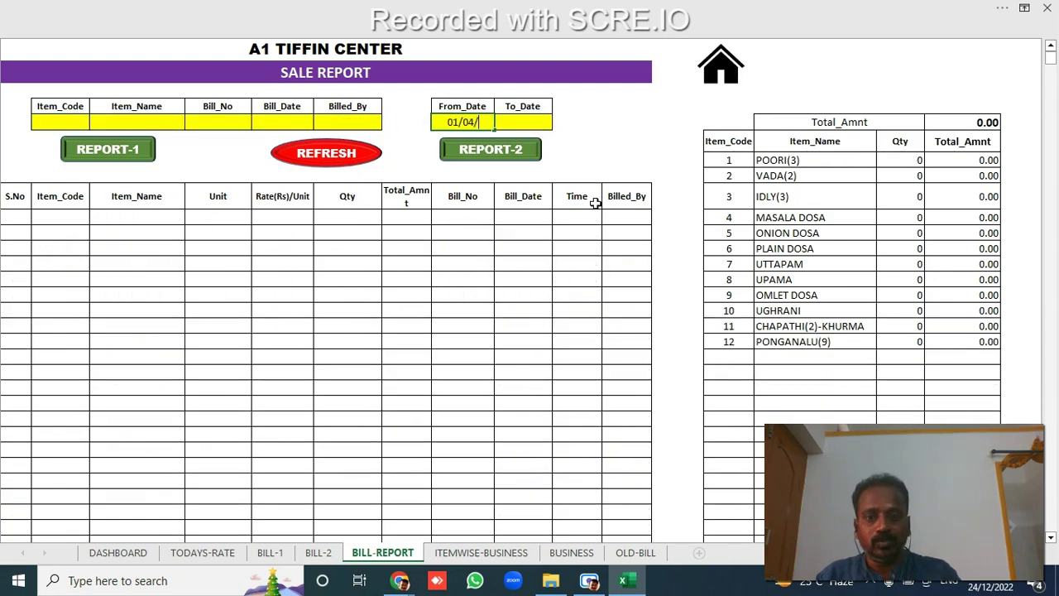
type("2022")
key("Tab")
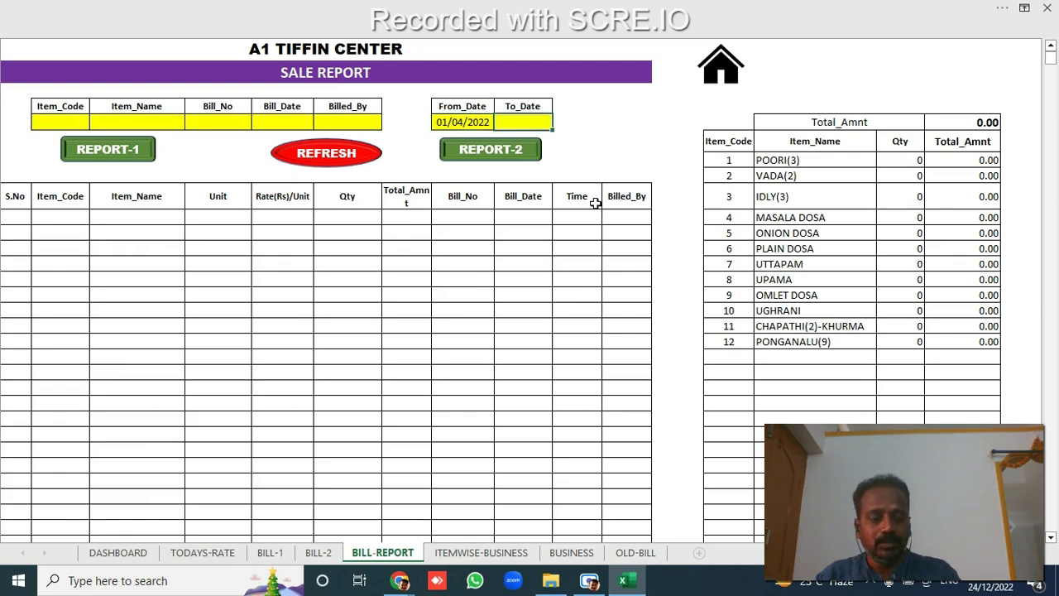
type("24/12/22")
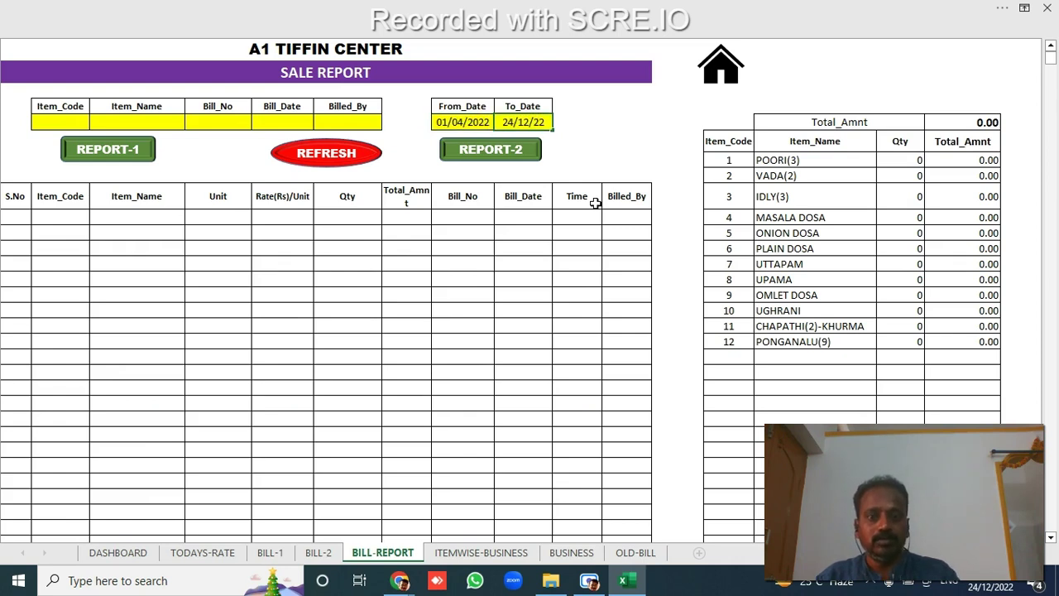
left_click(369, 294)
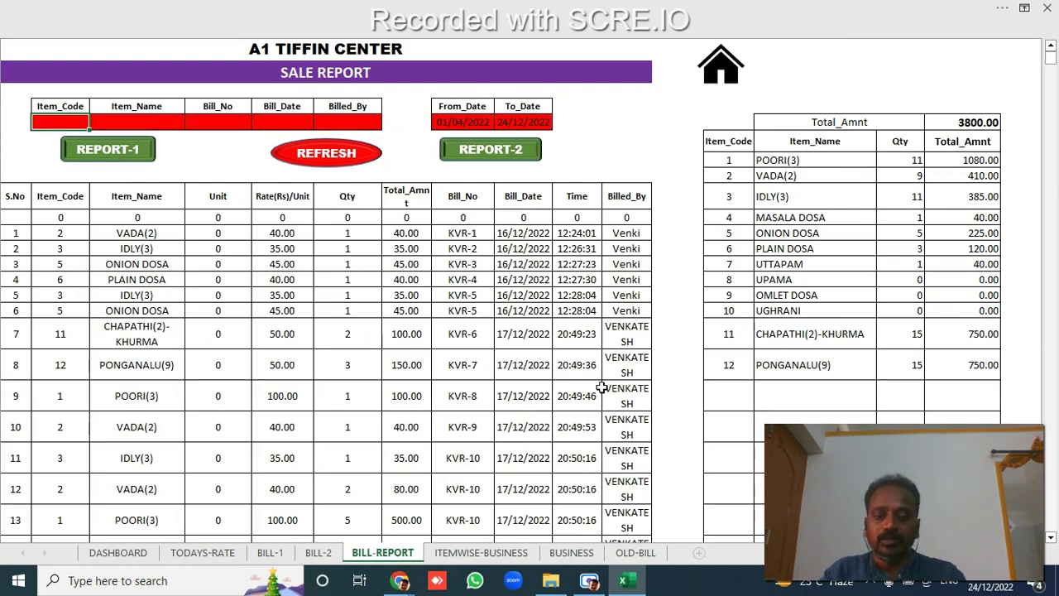
left_click(721, 69)
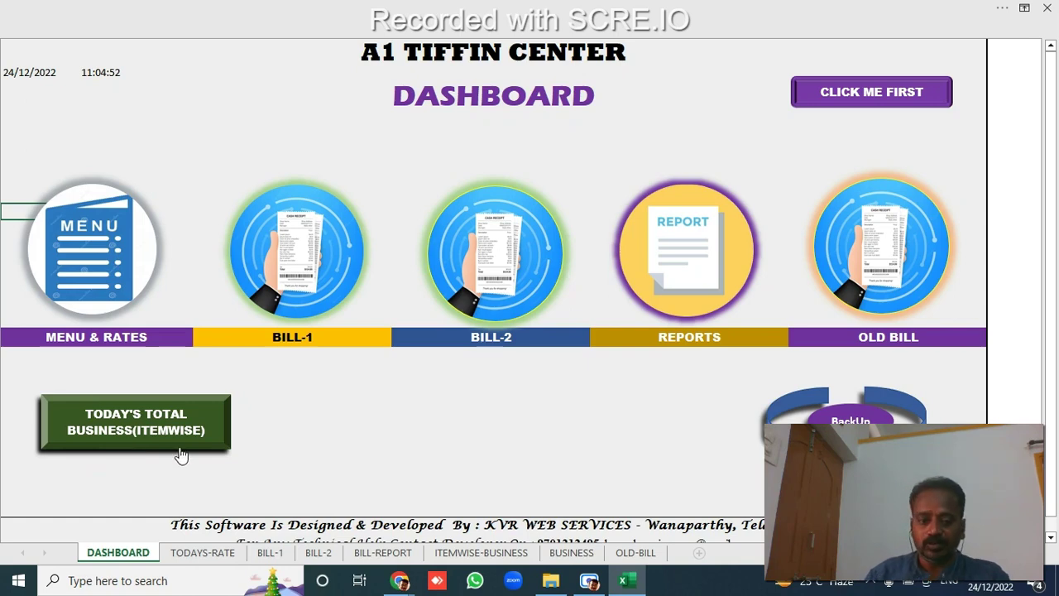
- Print today's itemwise total business from the dashboard and acknowledge the printed message
left_click(589, 580)
left_click(626, 580)
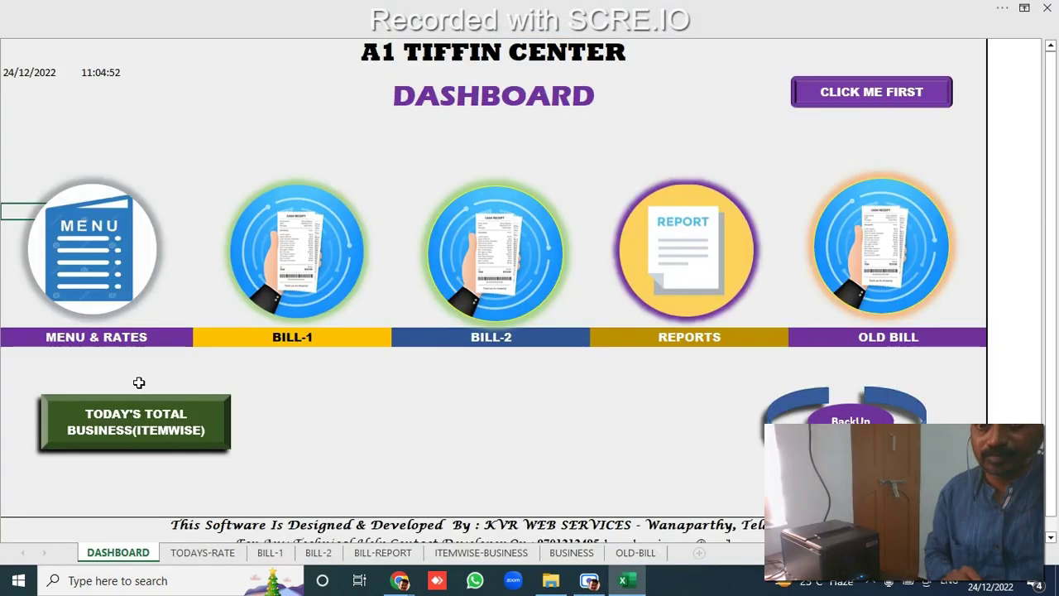
left_click(168, 445)
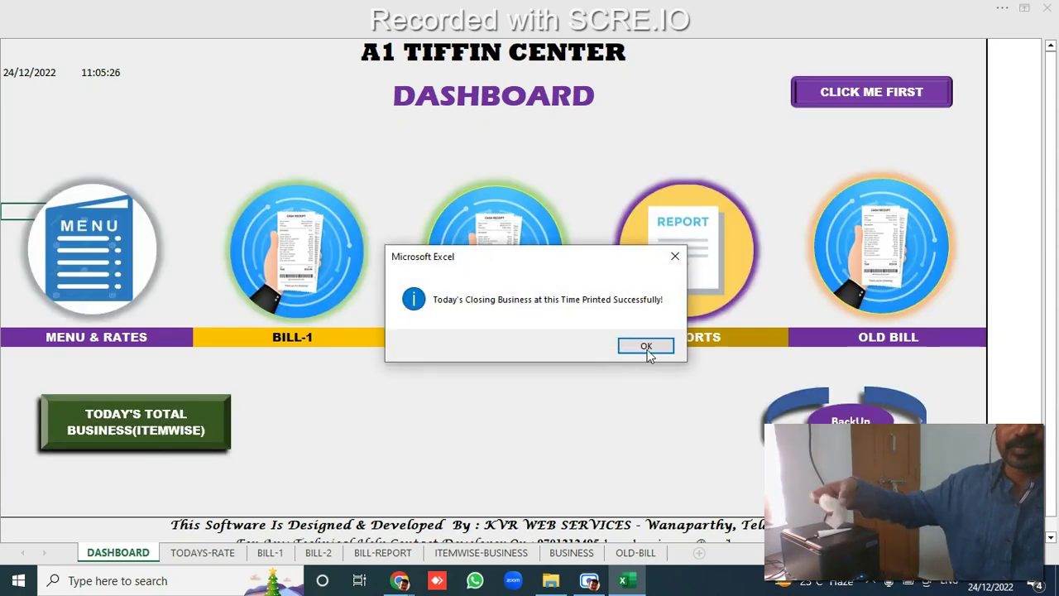
left_click(646, 345)
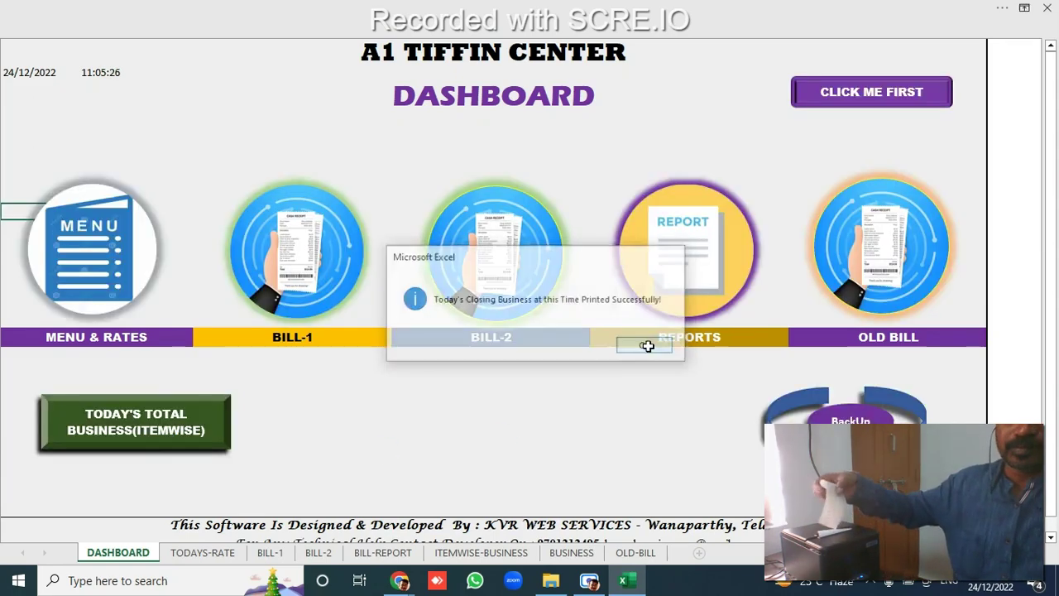
left_click(589, 581)
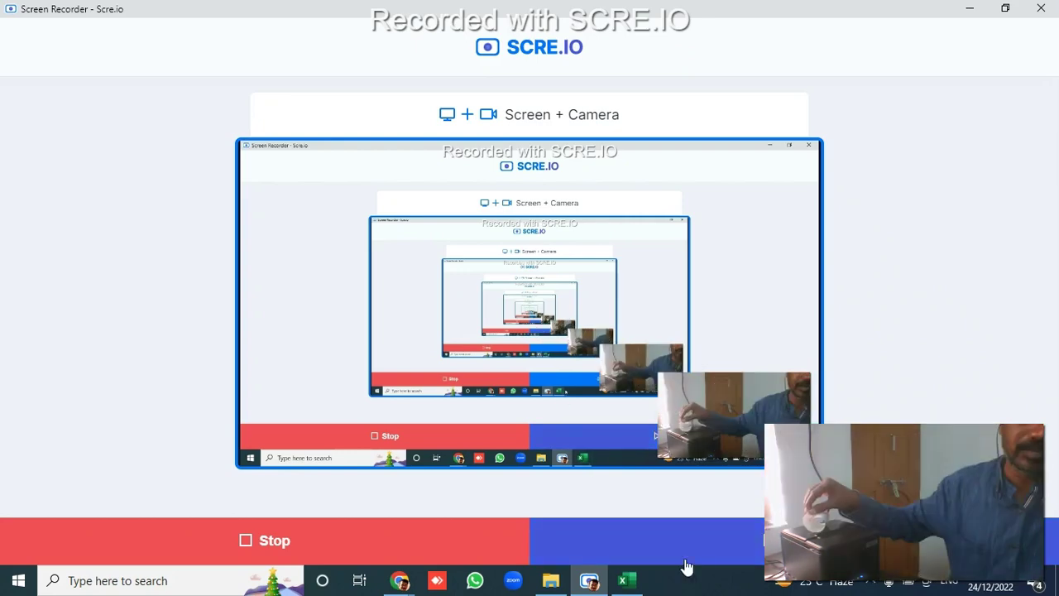
left_click(637, 586)
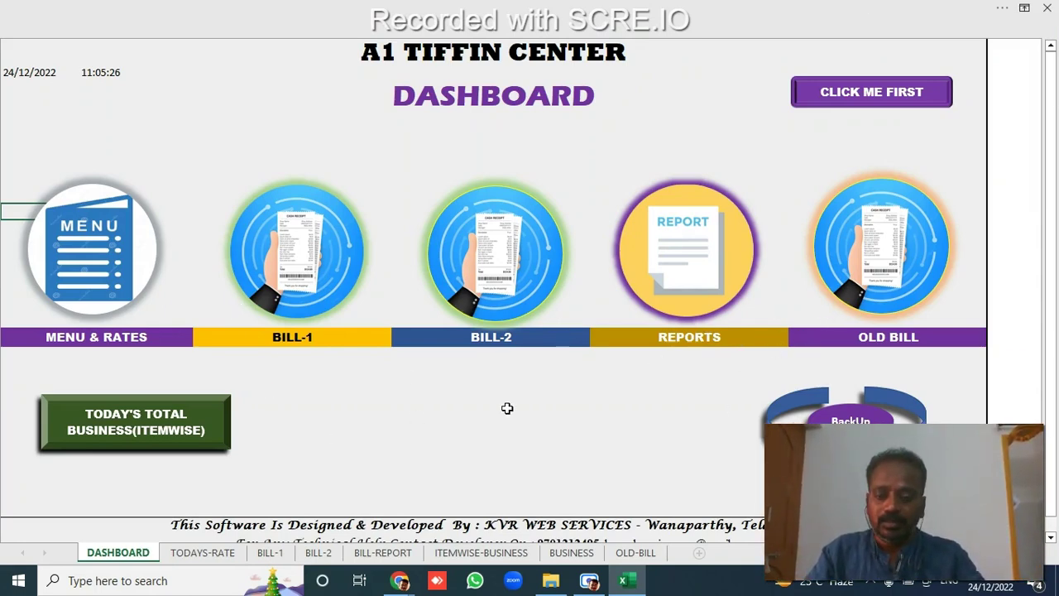
- Check Dec-22's 3800.00 and the 24/12/2022 daily total on the BUSINESS year sheet, then open BILL-REPORT
left_click(551, 552)
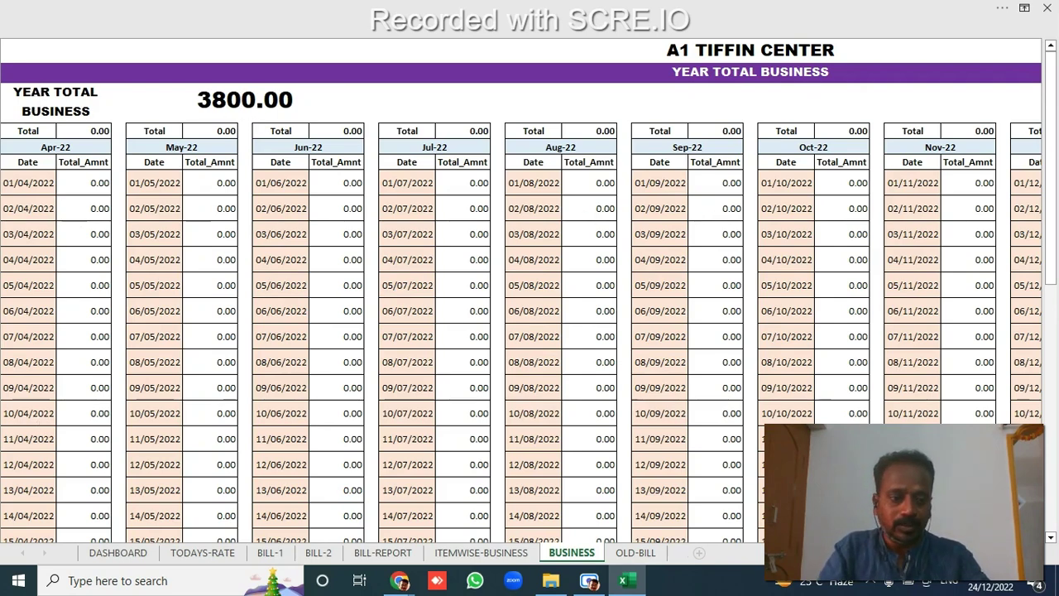
scroll(725, 462, "right", 2)
scroll(725, 462, "right", 2)
scroll(725, 463, "right", 2)
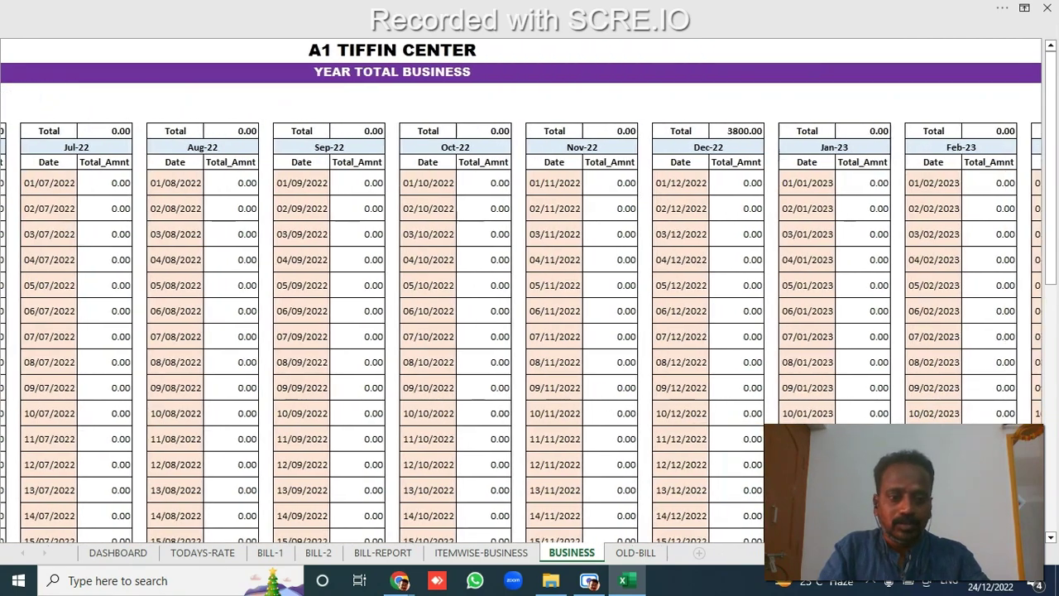
scroll(725, 463, "right", 1)
scroll(725, 465, "down", 3)
scroll(725, 472, "down", 2)
scroll(725, 488, "down", 2)
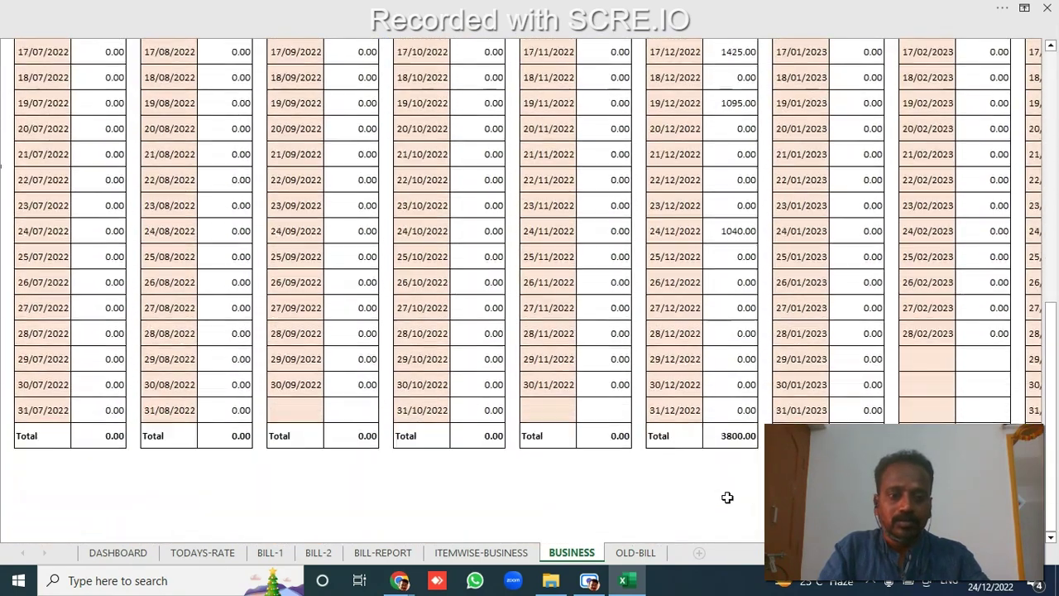
scroll(728, 463, "up", 1)
left_click(680, 286)
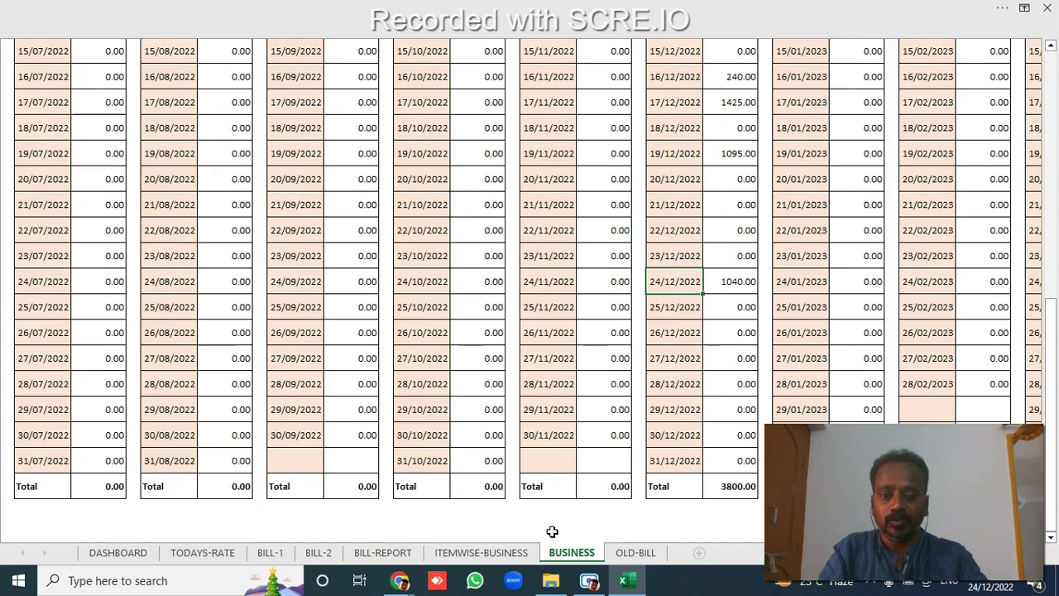
left_click(382, 552)
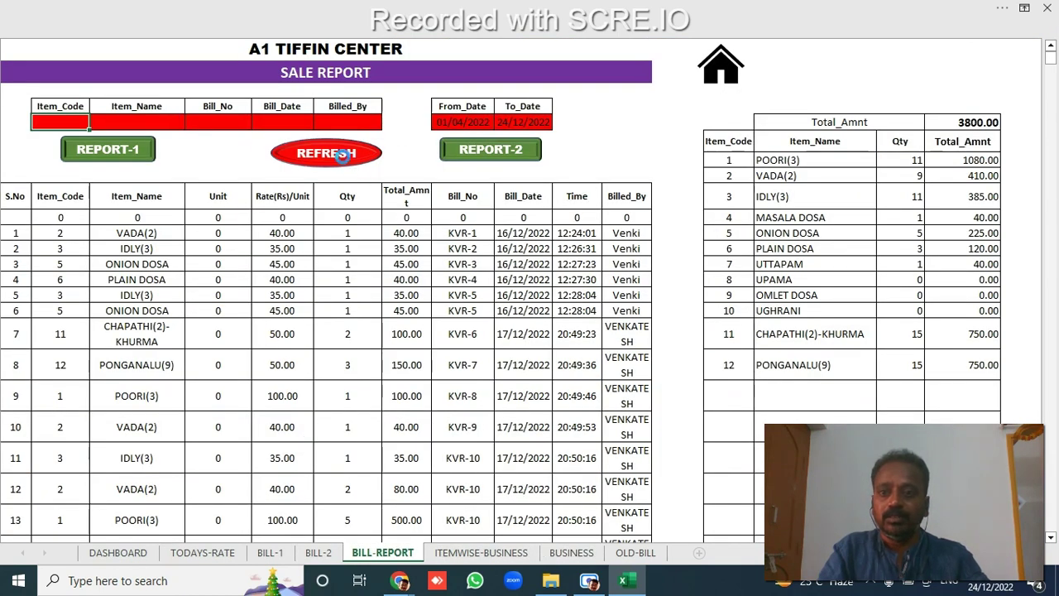
- Run REPORT-1 filtered by bill date 24/12/2022, totalling 1040.00
left_click(194, 125)
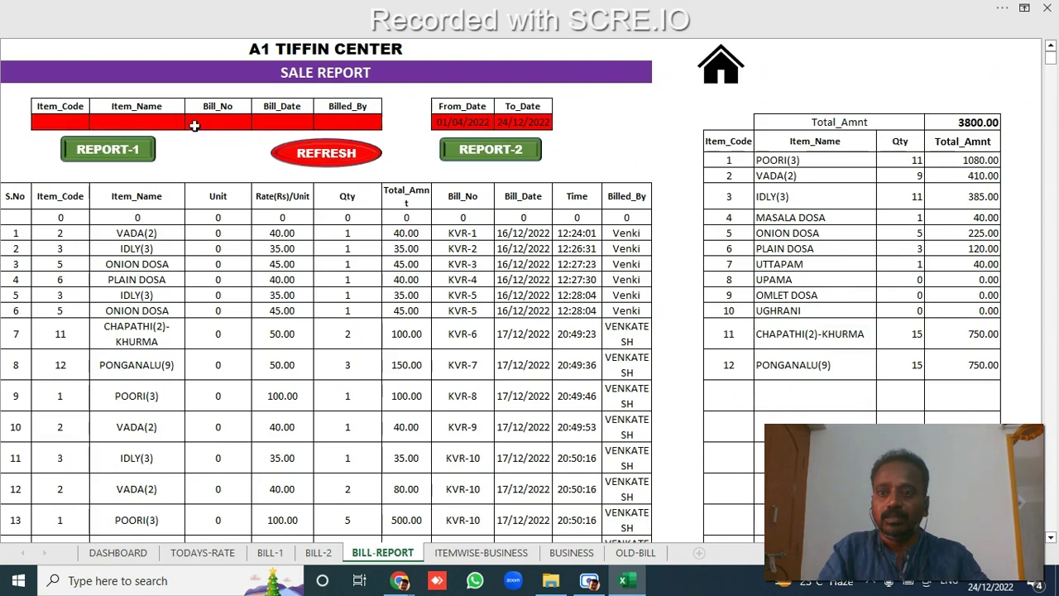
left_click(274, 121)
type("24/1")
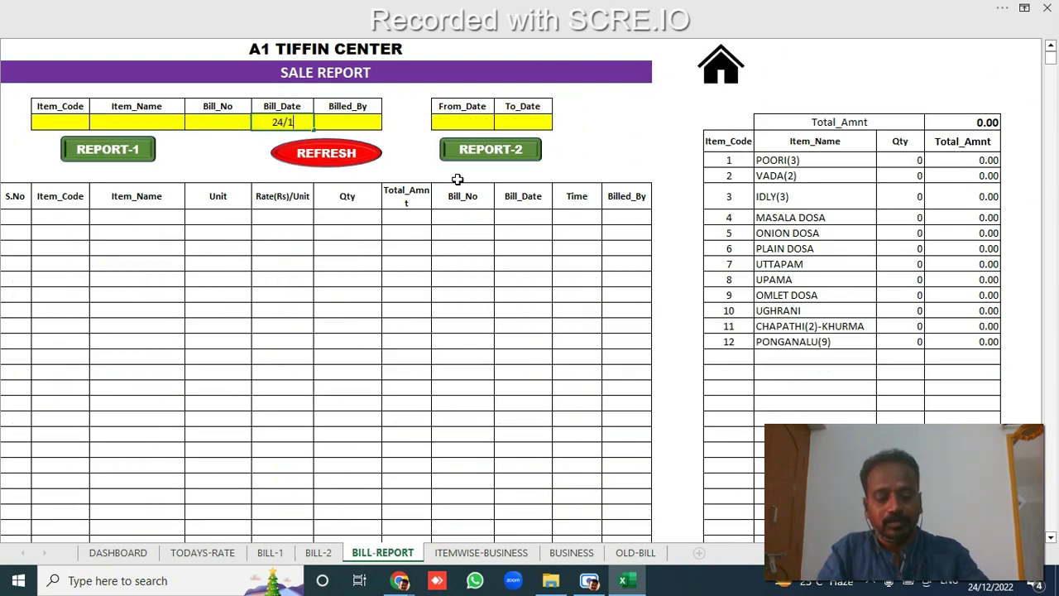
type("2/2022")
left_click(240, 248)
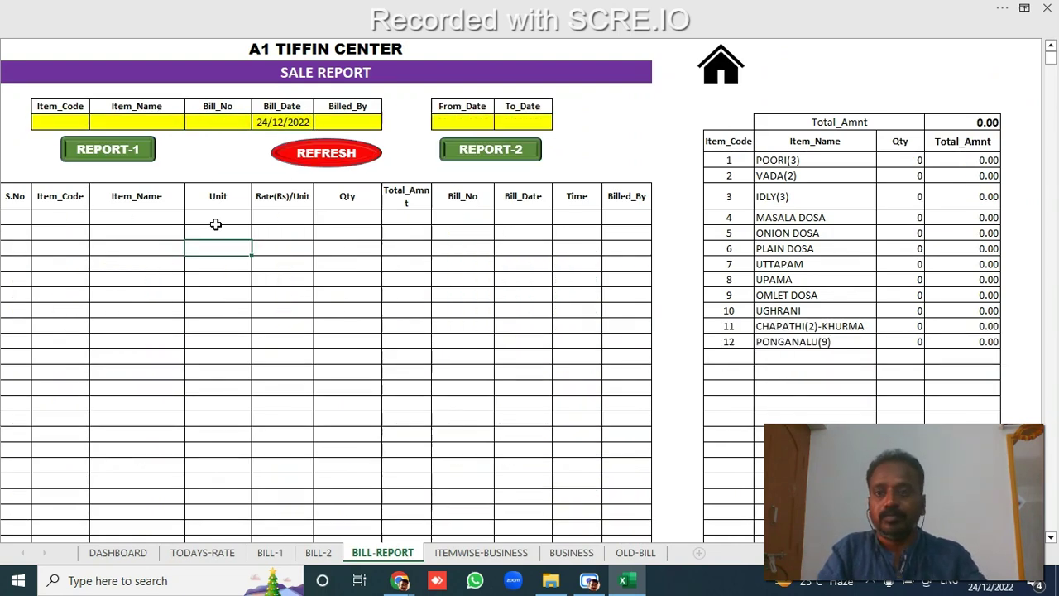
left_click(119, 150)
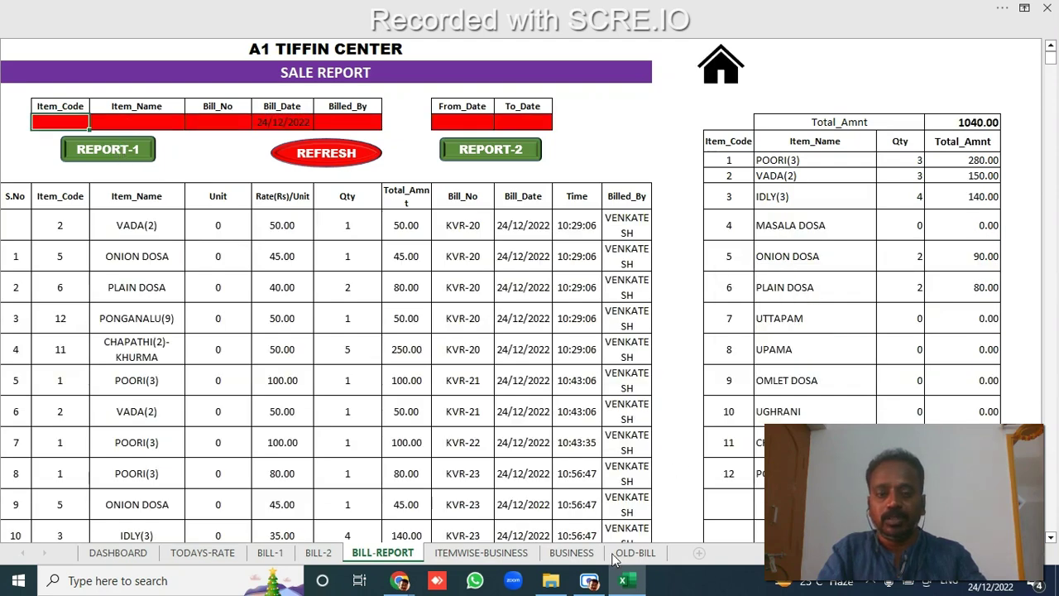
- Compare with December's and the year's 3800.00 totals on BUSINESS, then open BILL-2
left_click(571, 552)
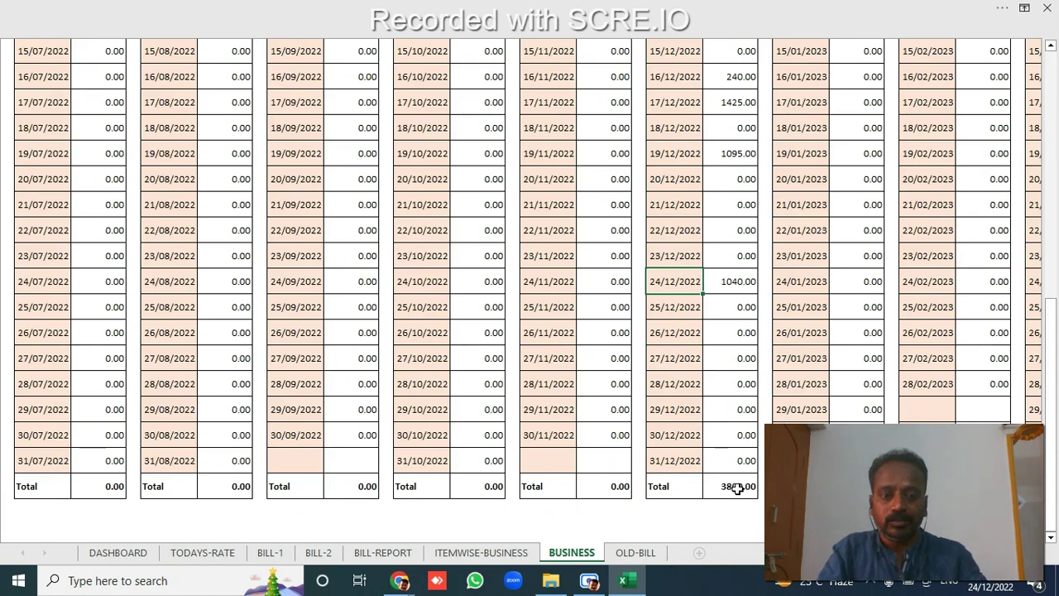
scroll(737, 485, "up", 3)
scroll(708, 204, "up", 3)
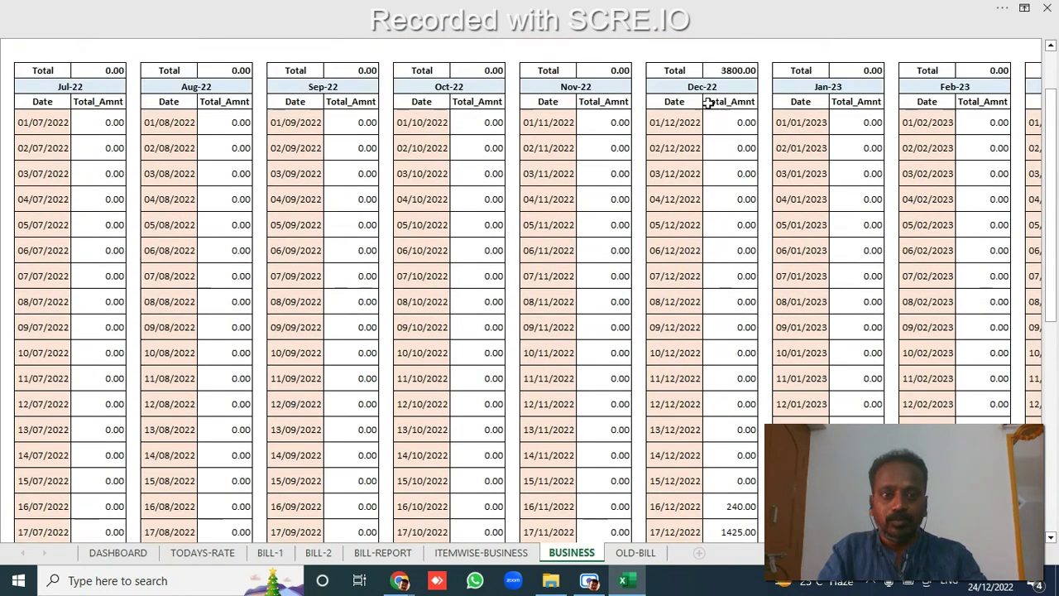
left_click(737, 71)
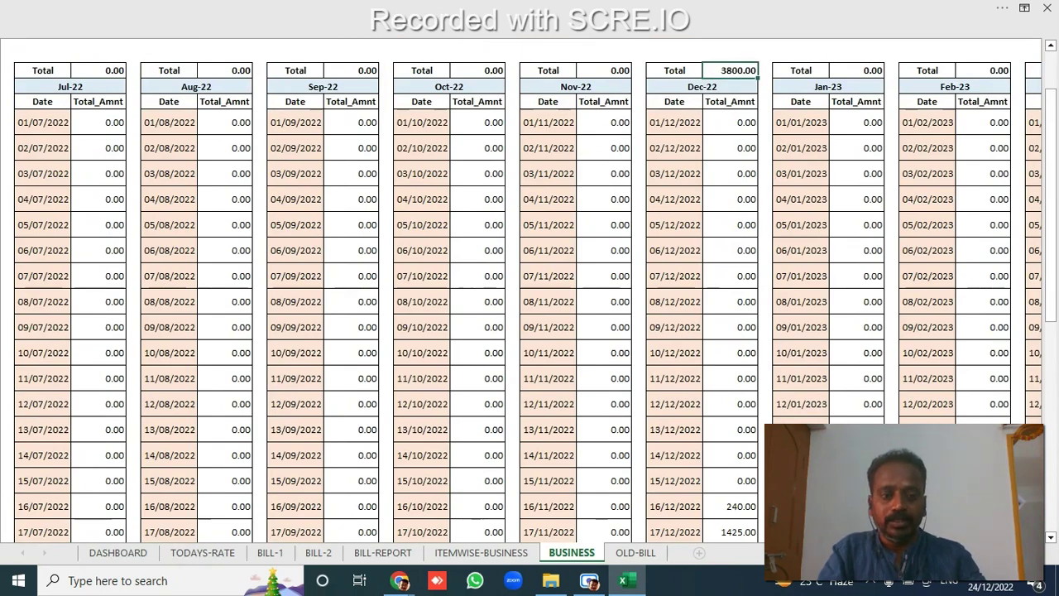
scroll(133, 217, "left", 3)
scroll(138, 210, "up", 1)
left_click(215, 99)
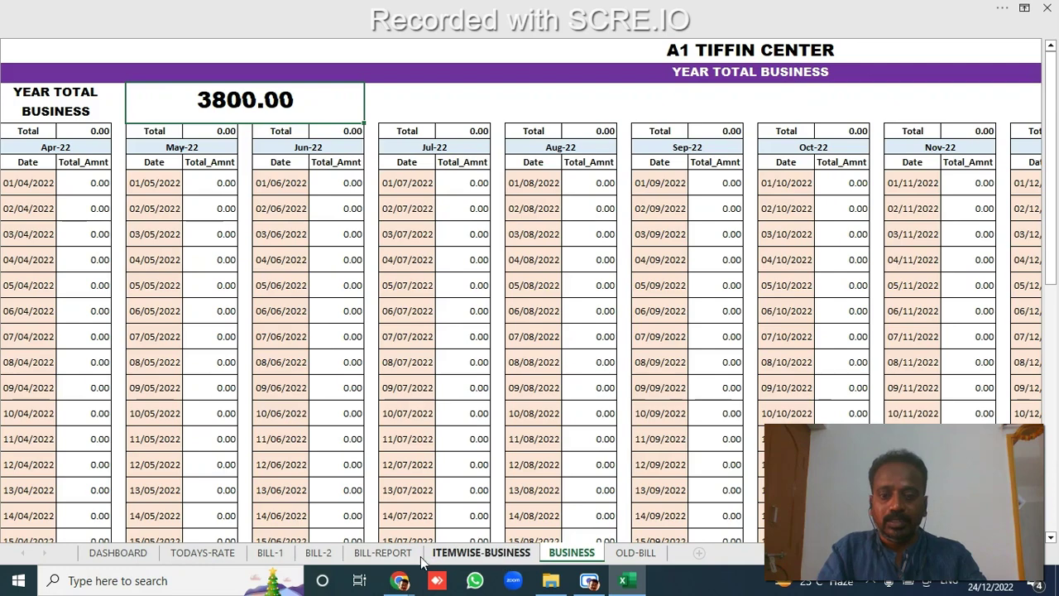
left_click(381, 554)
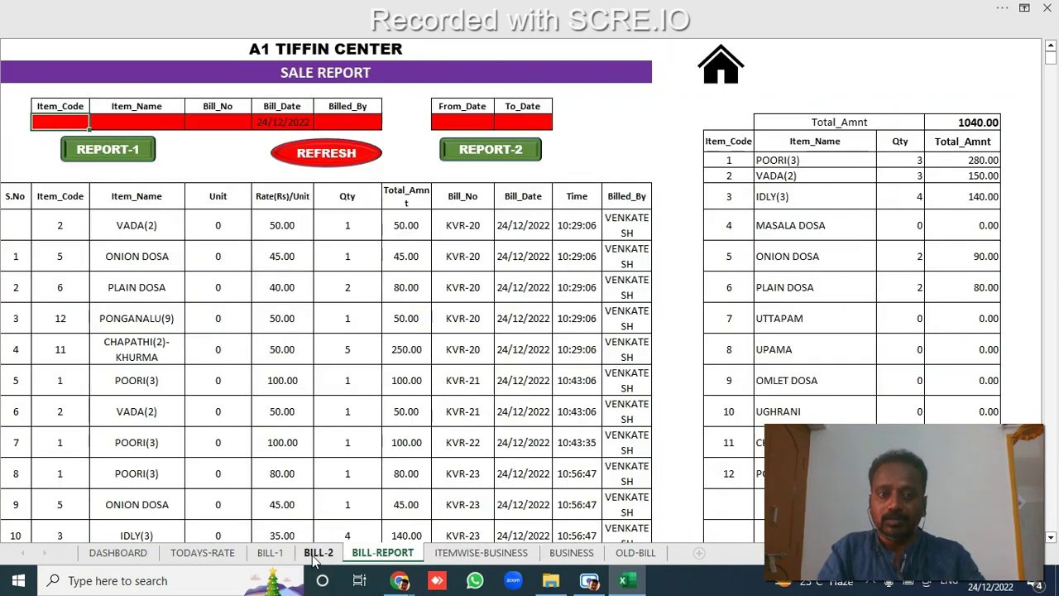
left_click(317, 552)
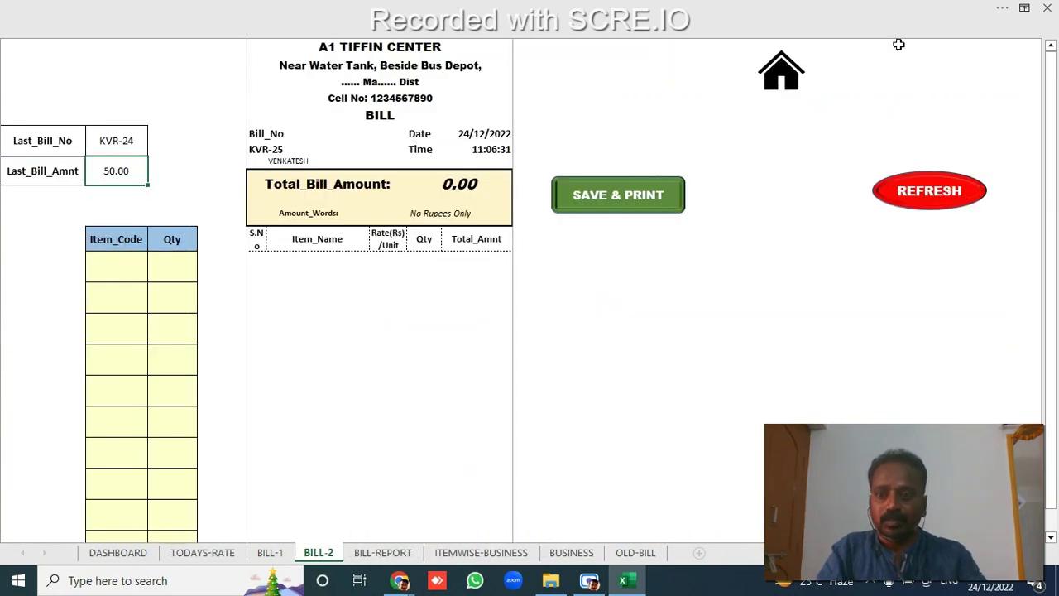
- Look over the TODAYS-RATE menu and rate list and its password cell, then return to DASHBOARD
left_click(120, 271)
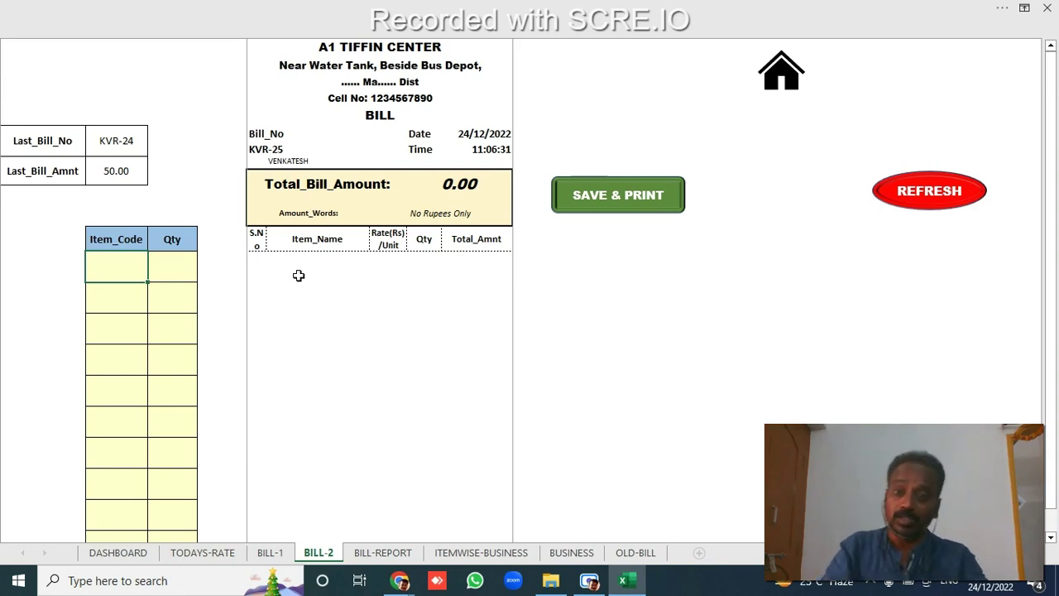
left_click(202, 552)
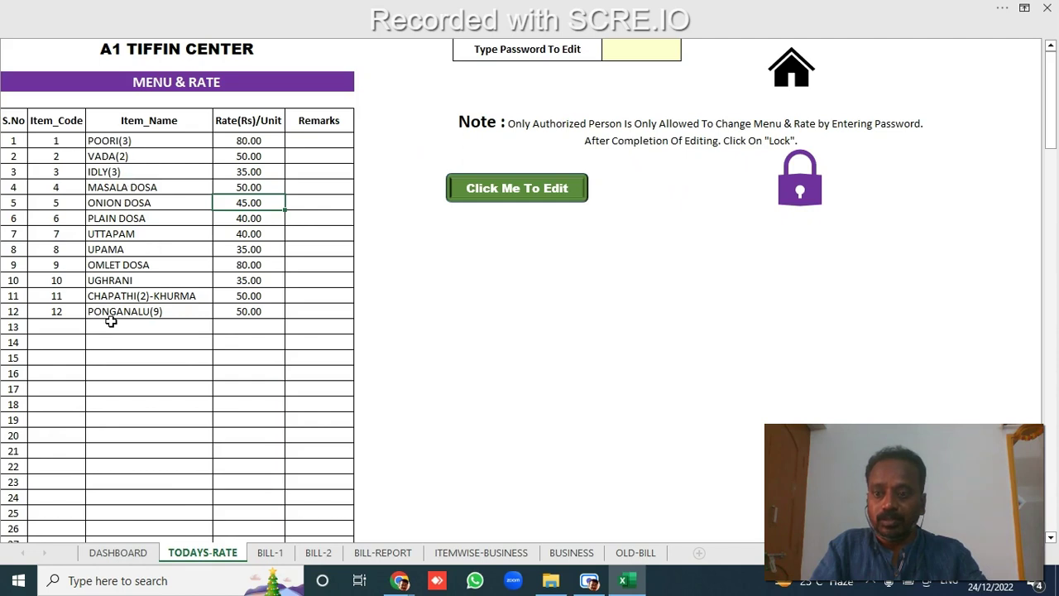
left_click(633, 52)
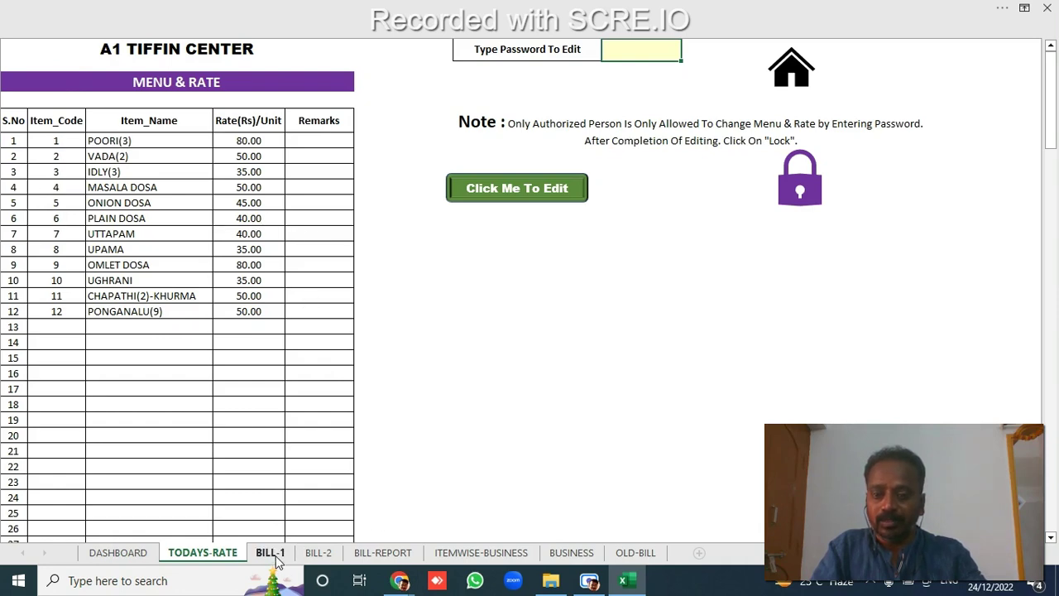
left_click(136, 559)
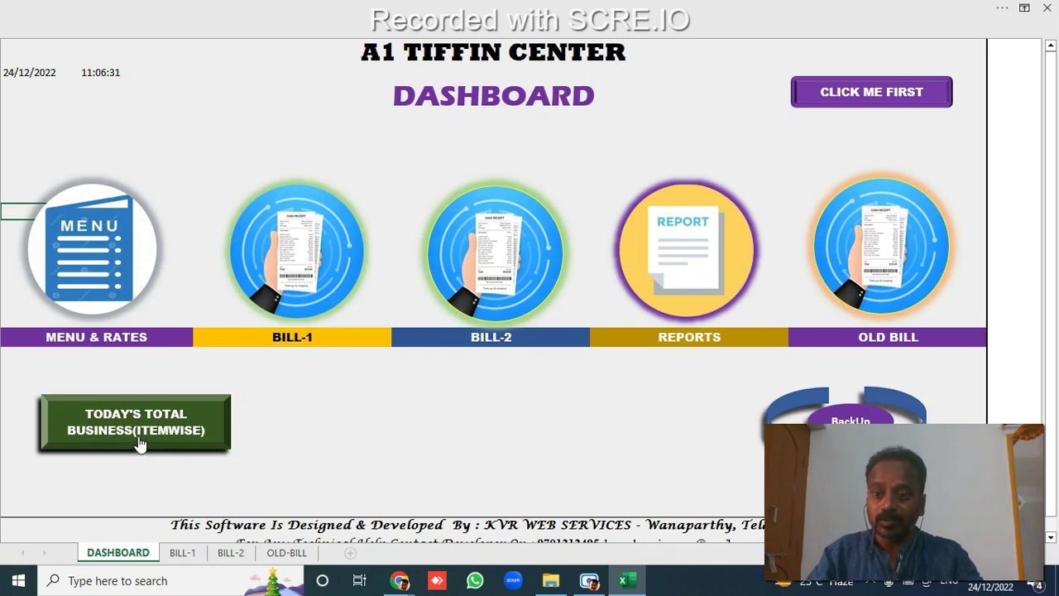
- Print TODAY'S TOTAL BUSINESS (ITEMWISE) past the macro error, then open the TODAYS-RATE menu sheet
left_click(138, 440)
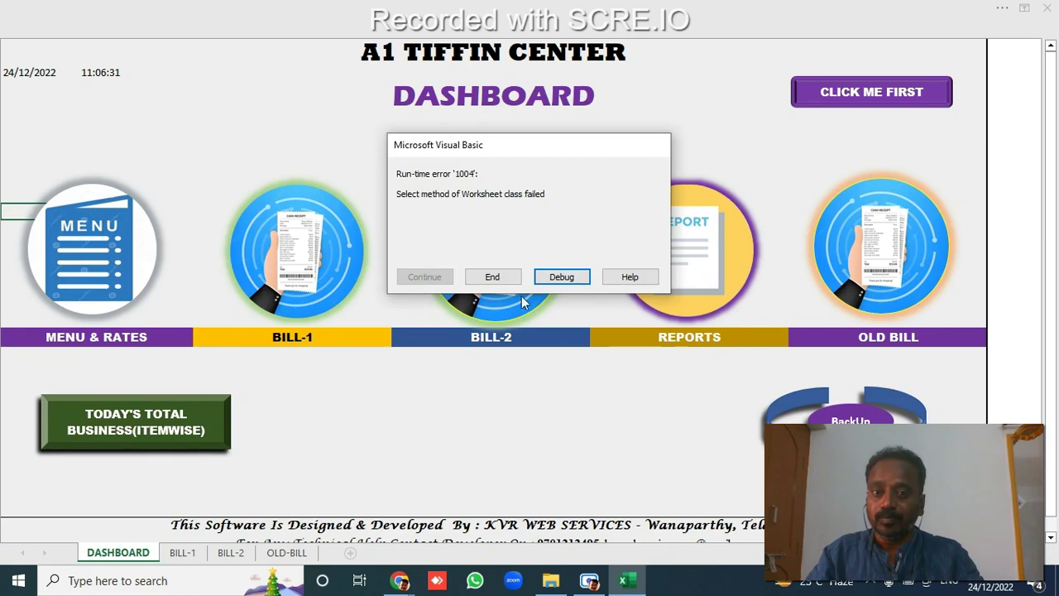
left_click(492, 277)
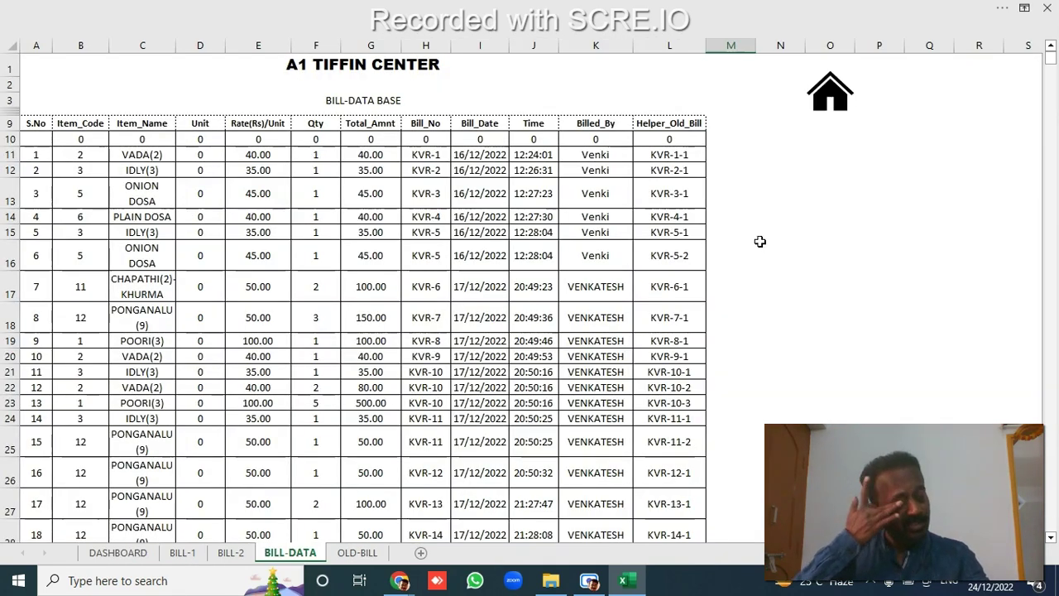
left_click(124, 554)
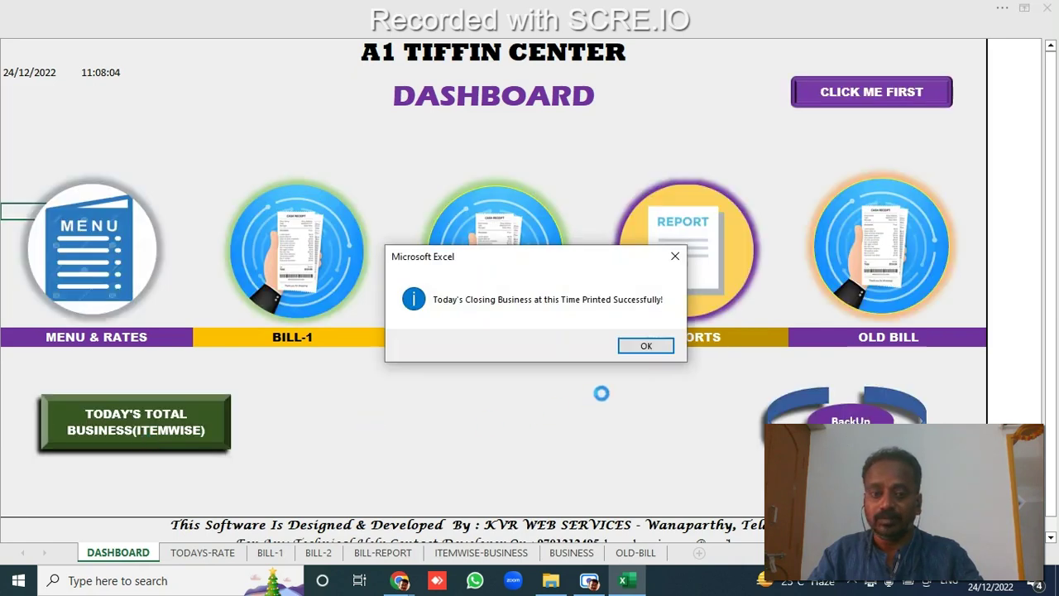
left_click(646, 346)
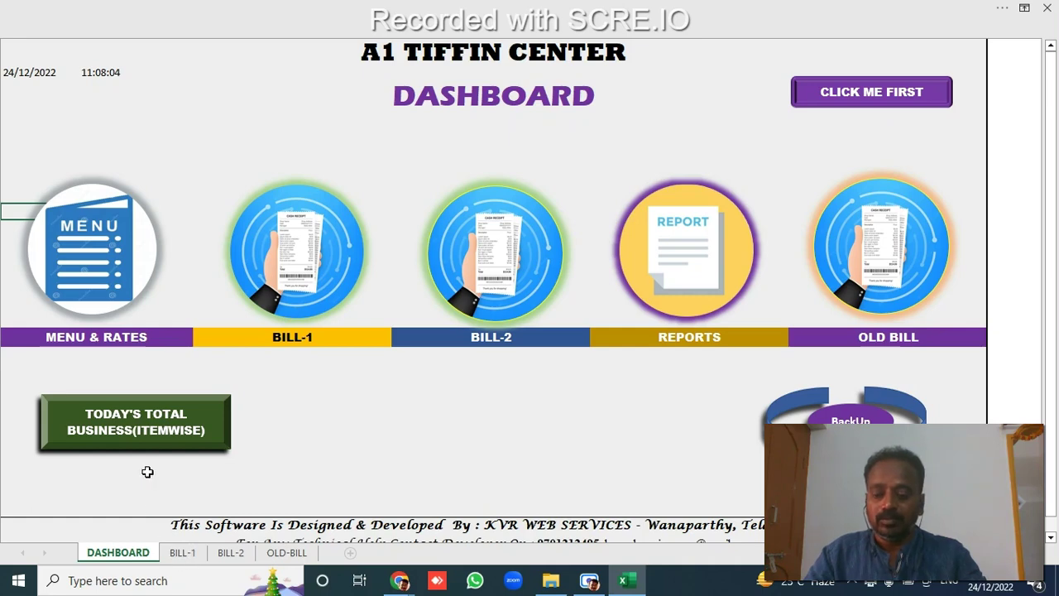
left_click(124, 281)
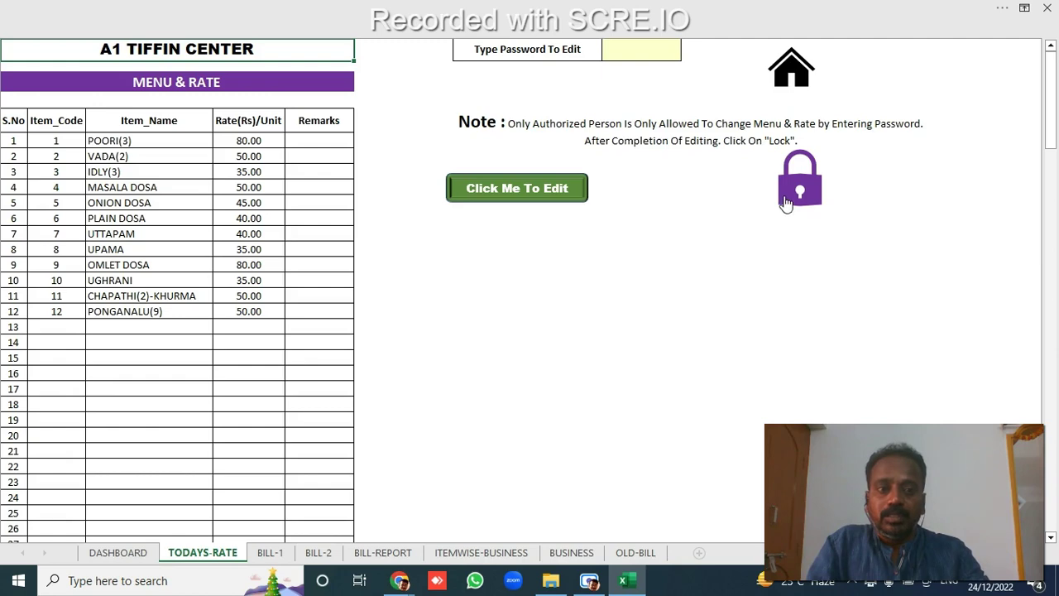
- Lock the TODAYS-RATE menu, hiding all sheets except DASHBOARD, BILL-1, BILL-2 and OLD-BILL
left_click(782, 199)
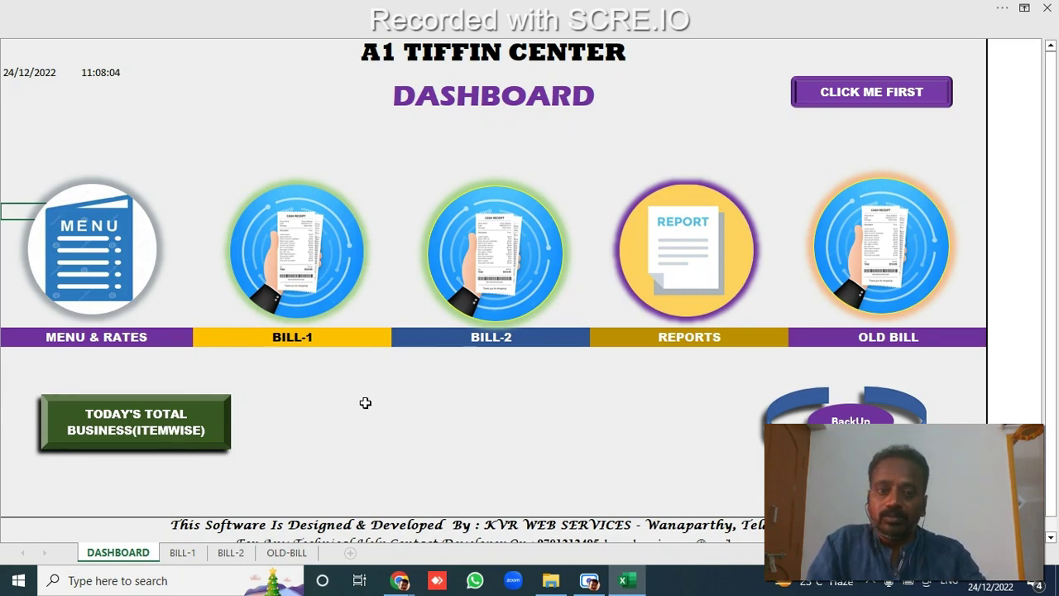
scroll(364, 395, "down", 1)
scroll(361, 399, "up", 1)
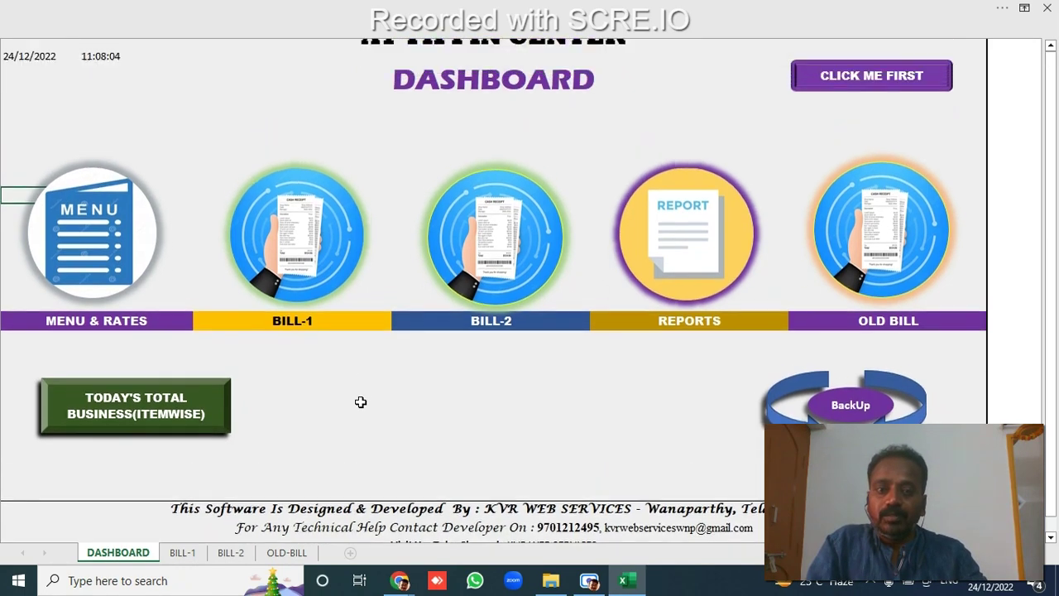
scroll(378, 463, "down", 2)
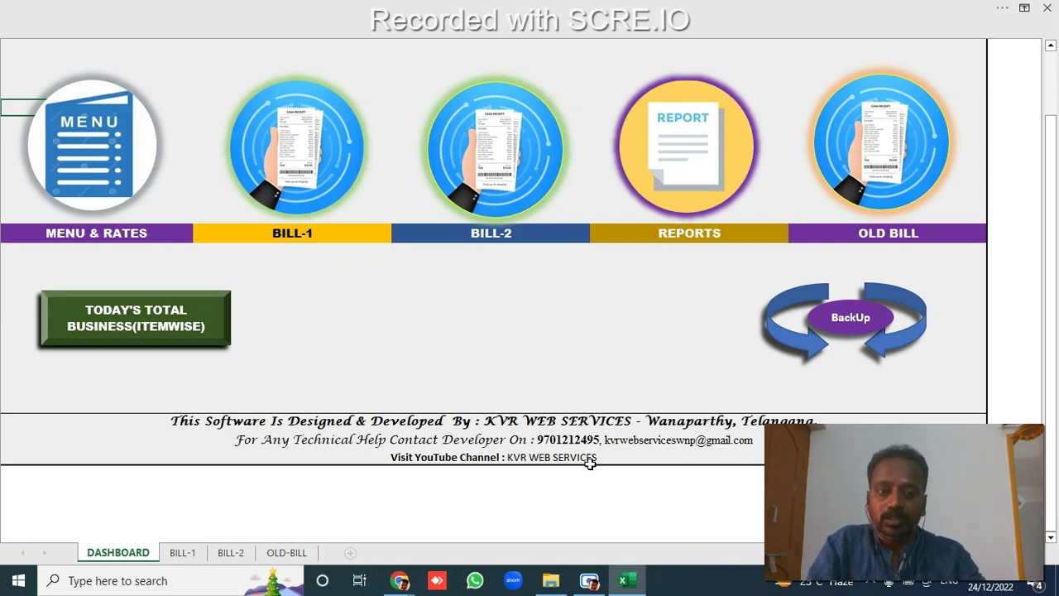
scroll(589, 463, "up", 1)
scroll(585, 465, "up", 1)
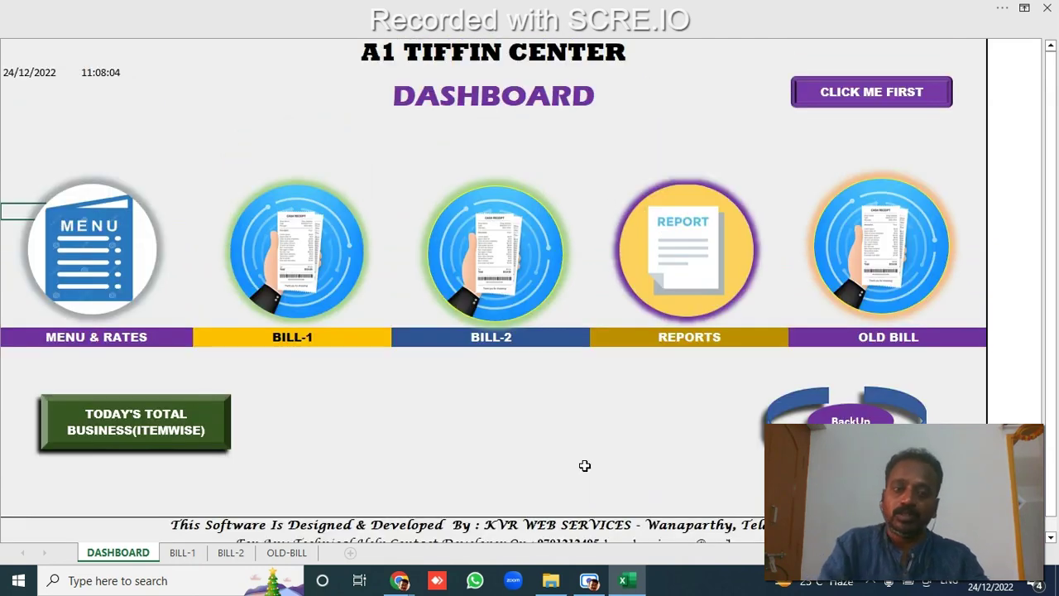